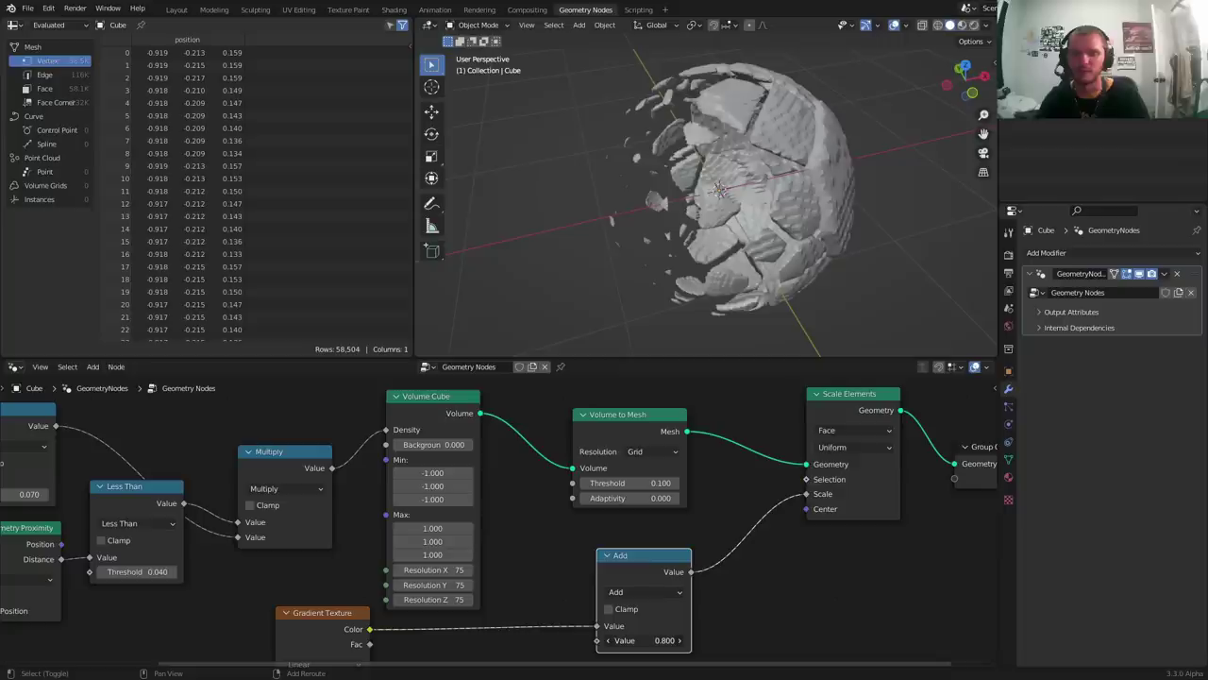
left_click_drag(645, 640, 682, 626)
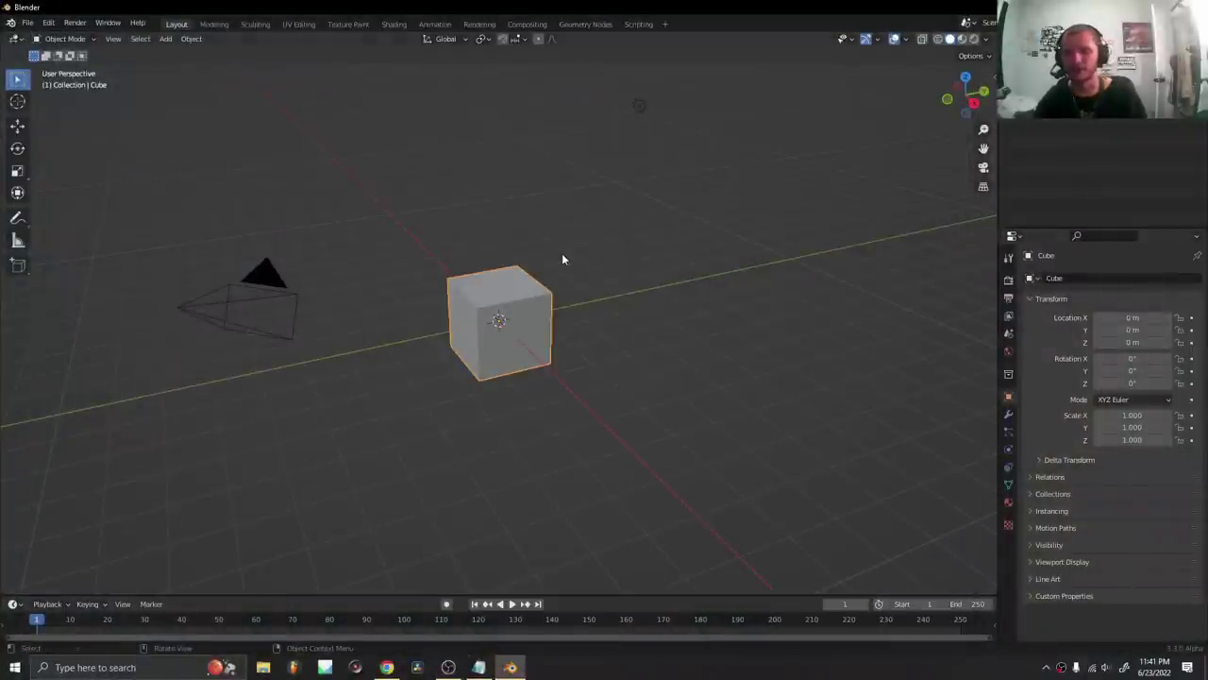
Create a new Geometry Nodes tree on the default cube and delete its Group Input node
key("q")
left_click(566, 228)
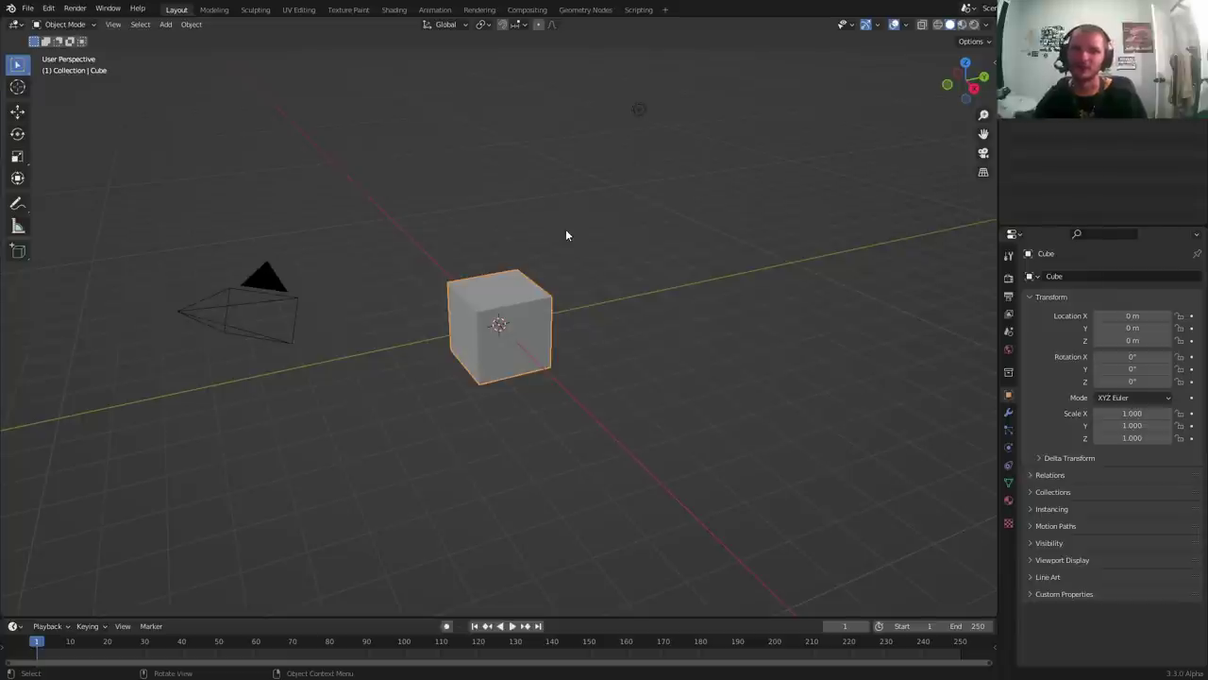
left_click(584, 11)
left_click(498, 366)
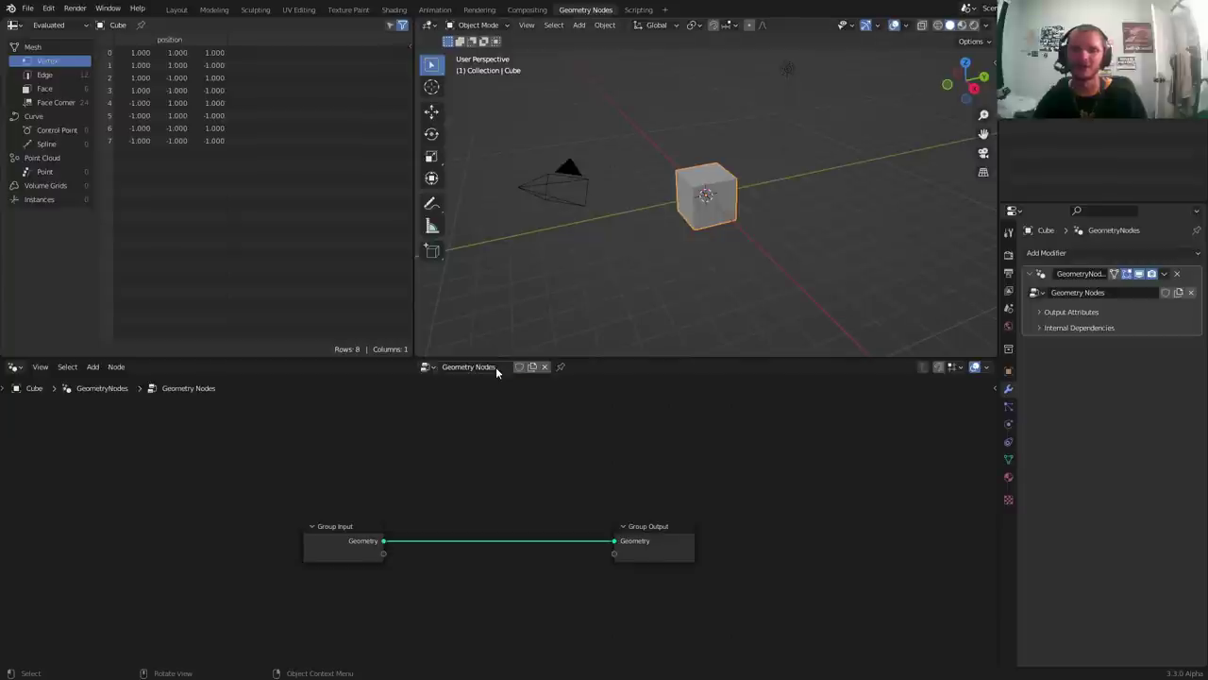
key("x")
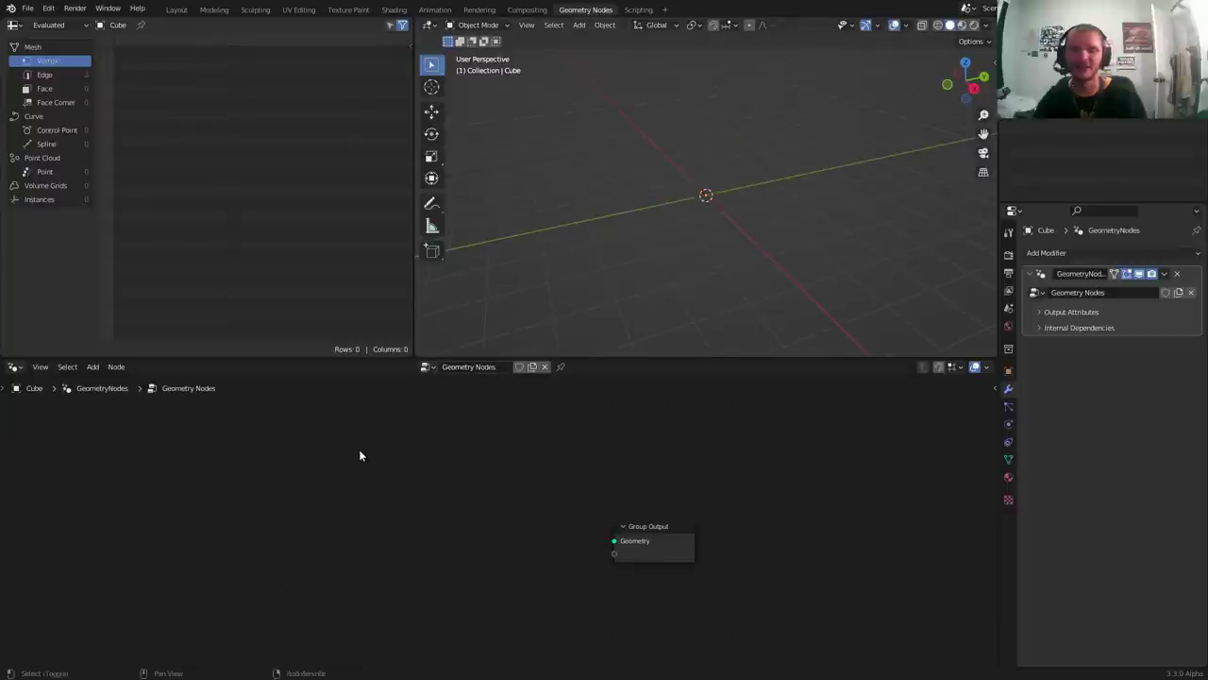
Add a Volume Cube node and connect its Volume output to the Group Output's Geometry
key("shift+a")
left_click(351, 424)
type("vol")
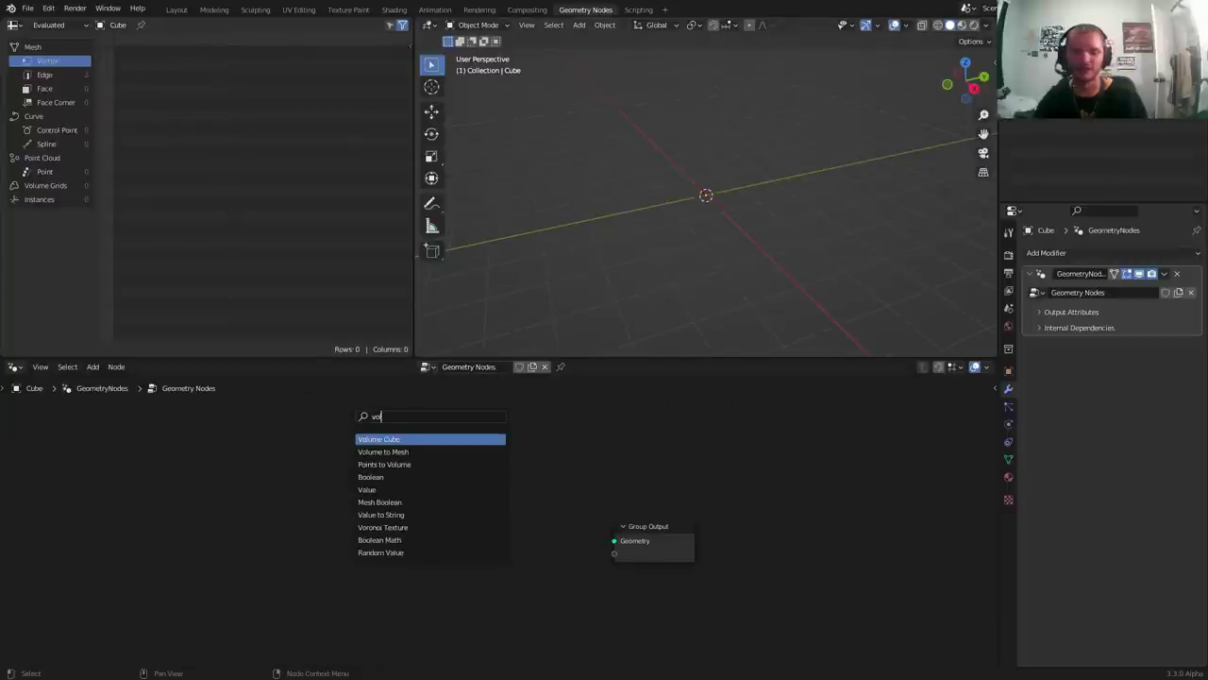
type("ume")
key("Return")
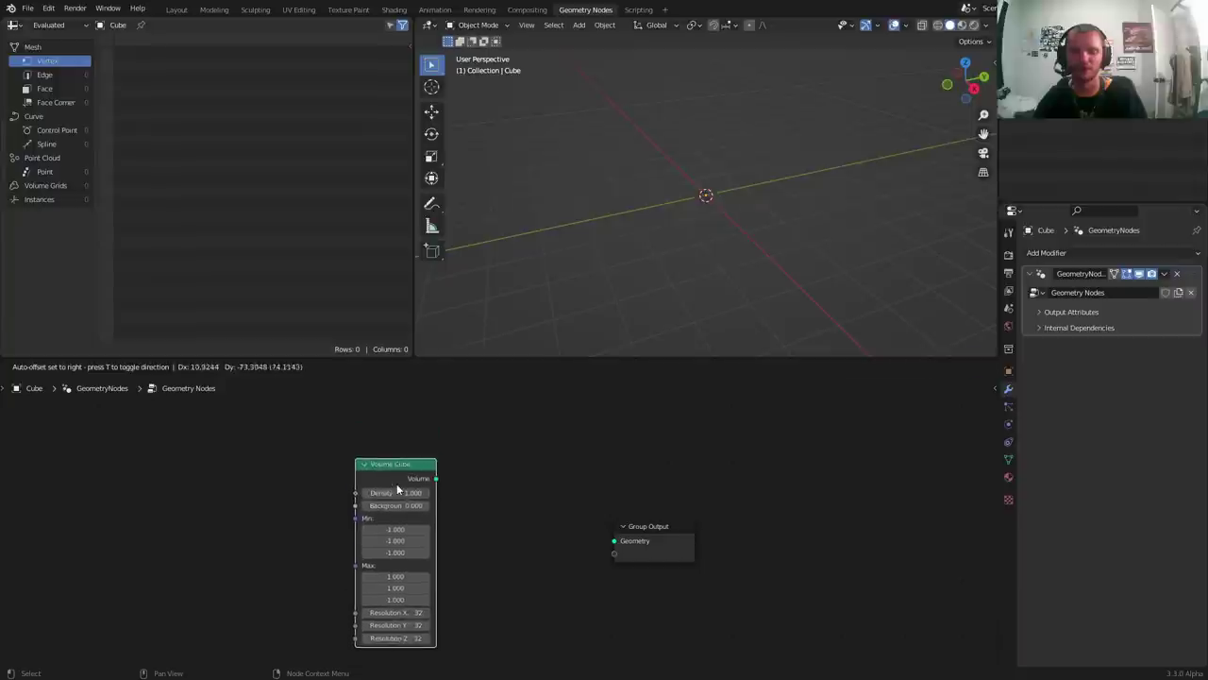
left_click(399, 488)
left_click_drag(436, 479, 614, 540)
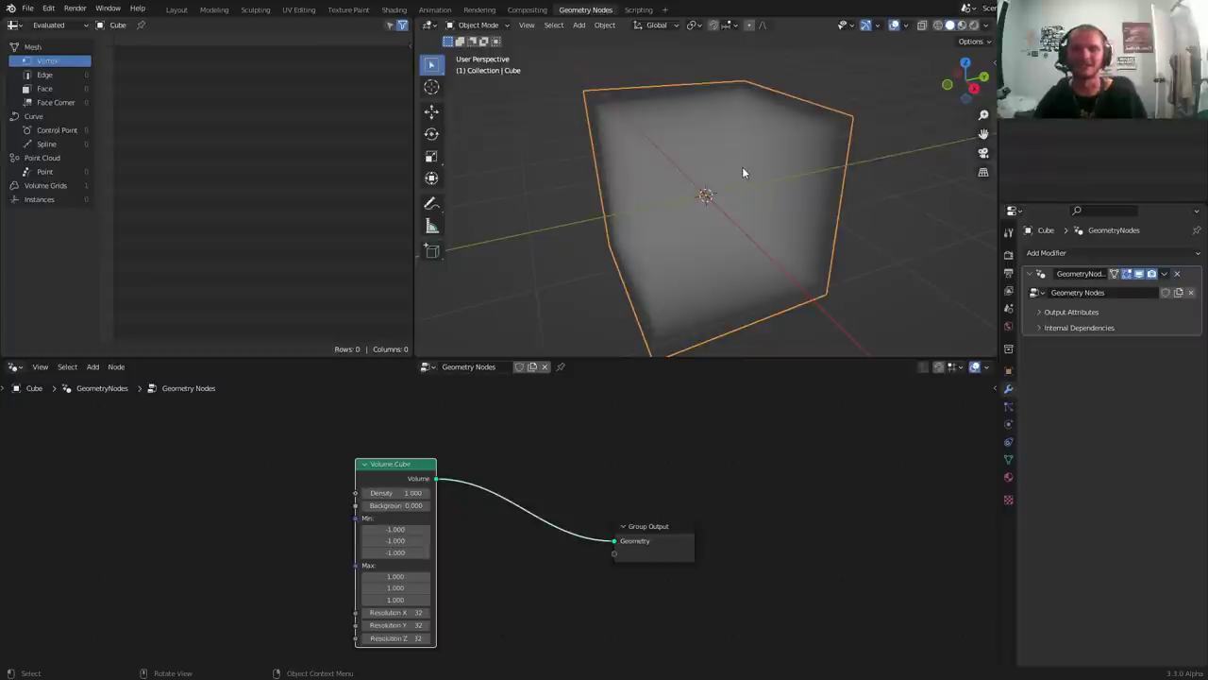
Try other minimum and maximum bounds on the Volume Cube node, undoing each change
middle_click_drag(383, 494, 540, 453)
scroll(548, 491, "up", 1)
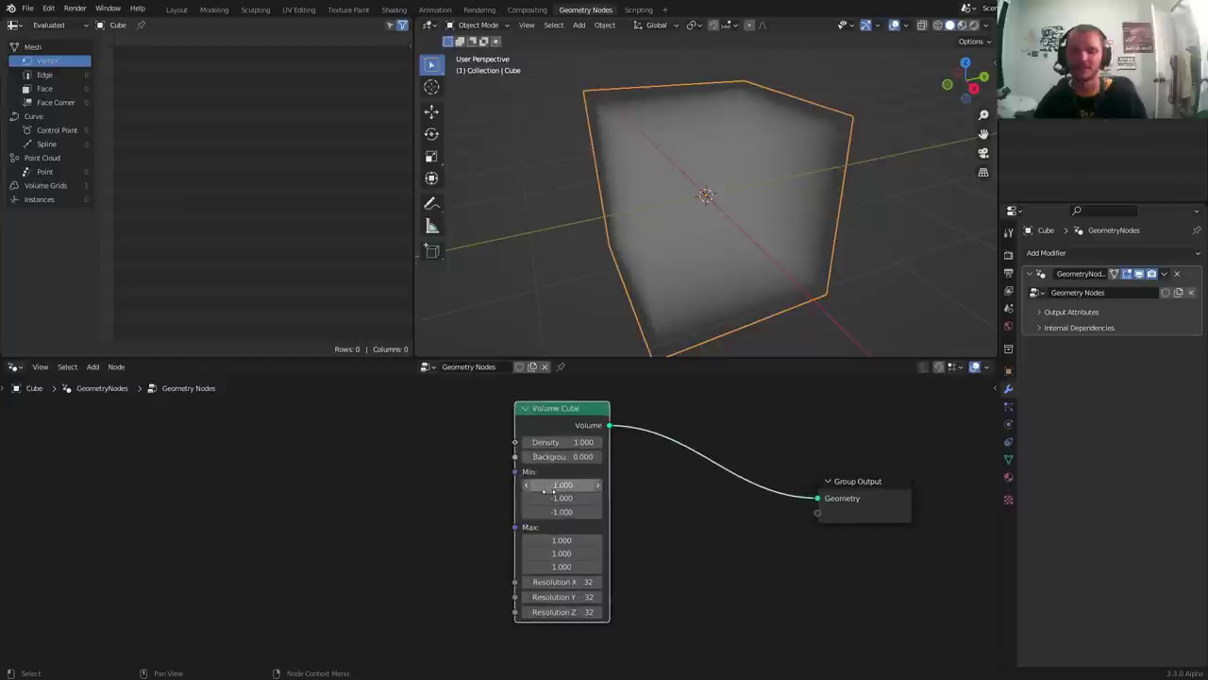
left_click_drag(557, 485, 477, 484, "shift")
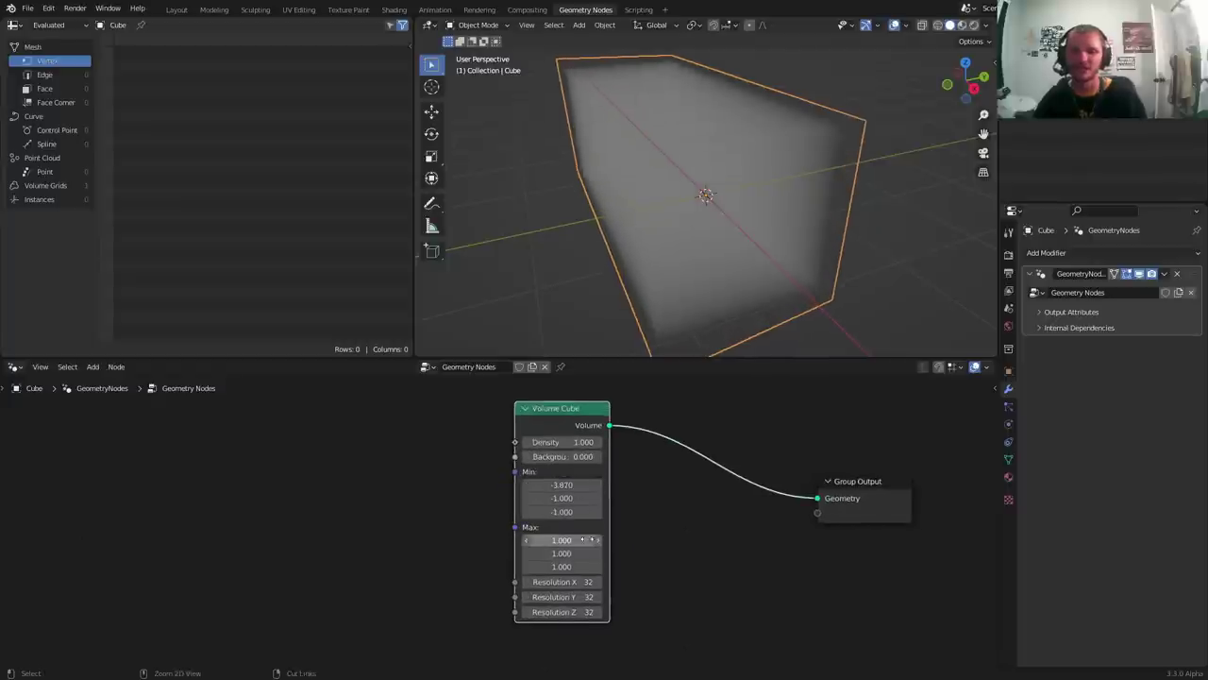
key("ctrl+z")
left_click_drag(559, 540, 666, 553, "shift")
key("ctrl+z")
key("ctrl+z")
left_click_drag(564, 567, 638, 566)
key("ctrl+z")
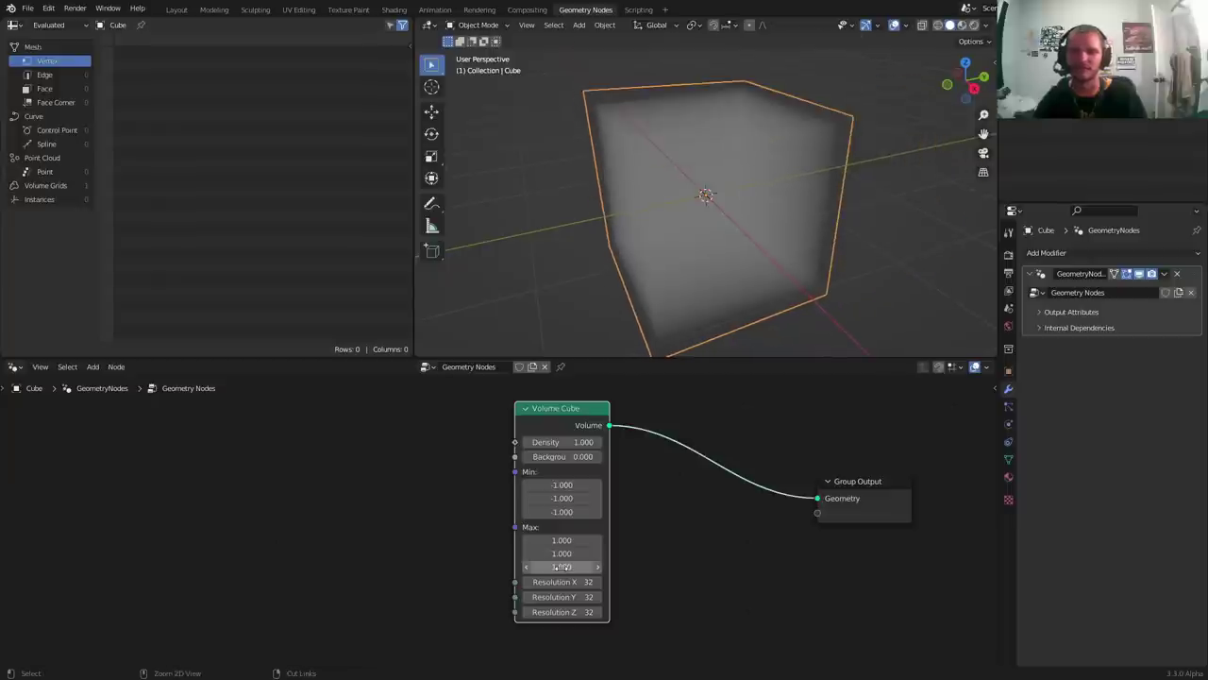
Try another density and a higher resolution of 95 on the Volume Cube node, undoing both changes
left_click_drag(563, 440, 545, 440, "shift")
key("ctrl+z")
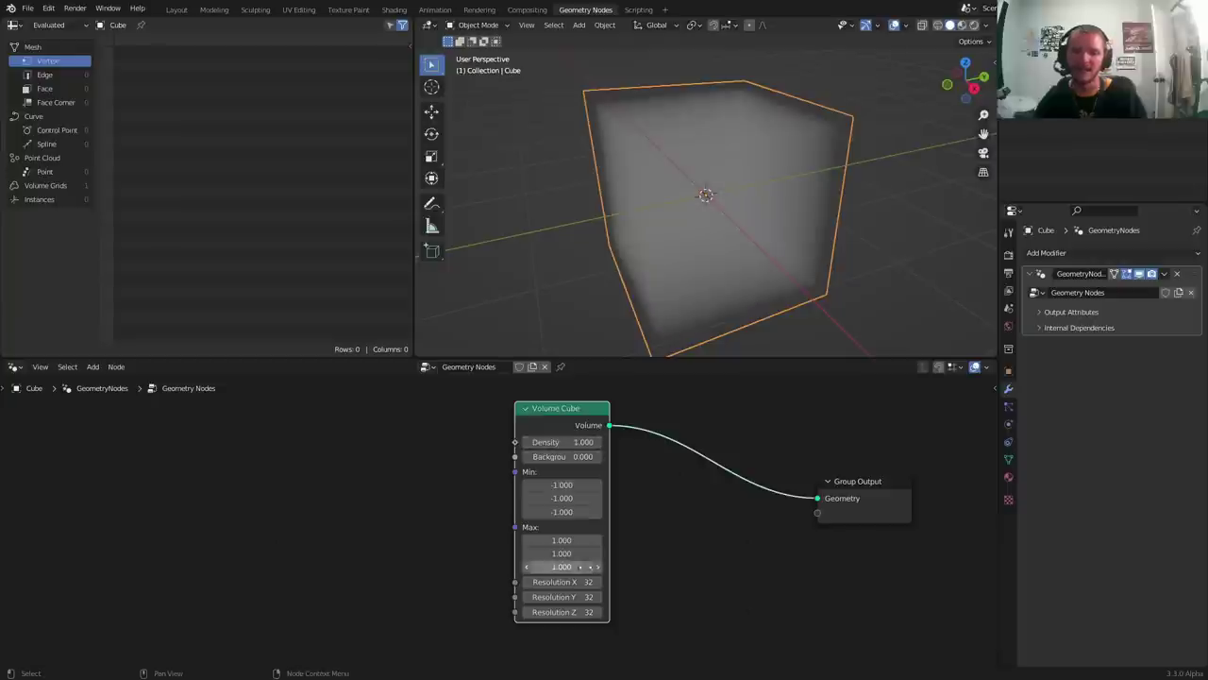
left_click_drag(586, 581, 586, 582)
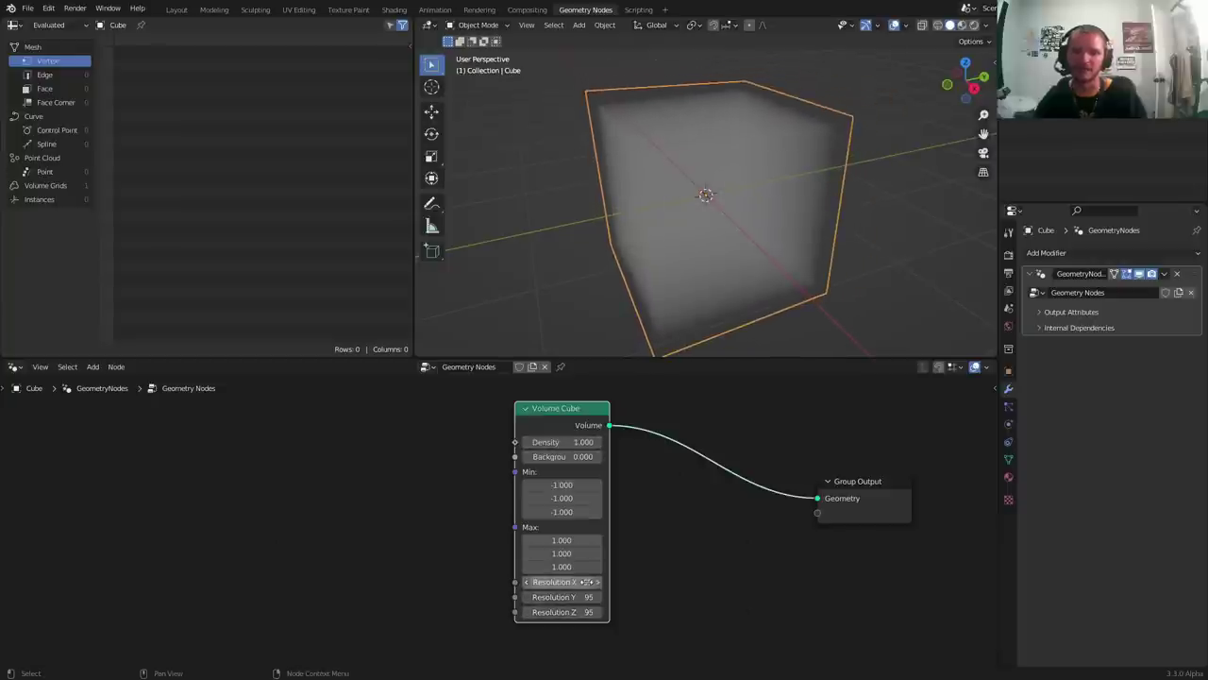
key("ctrl+z")
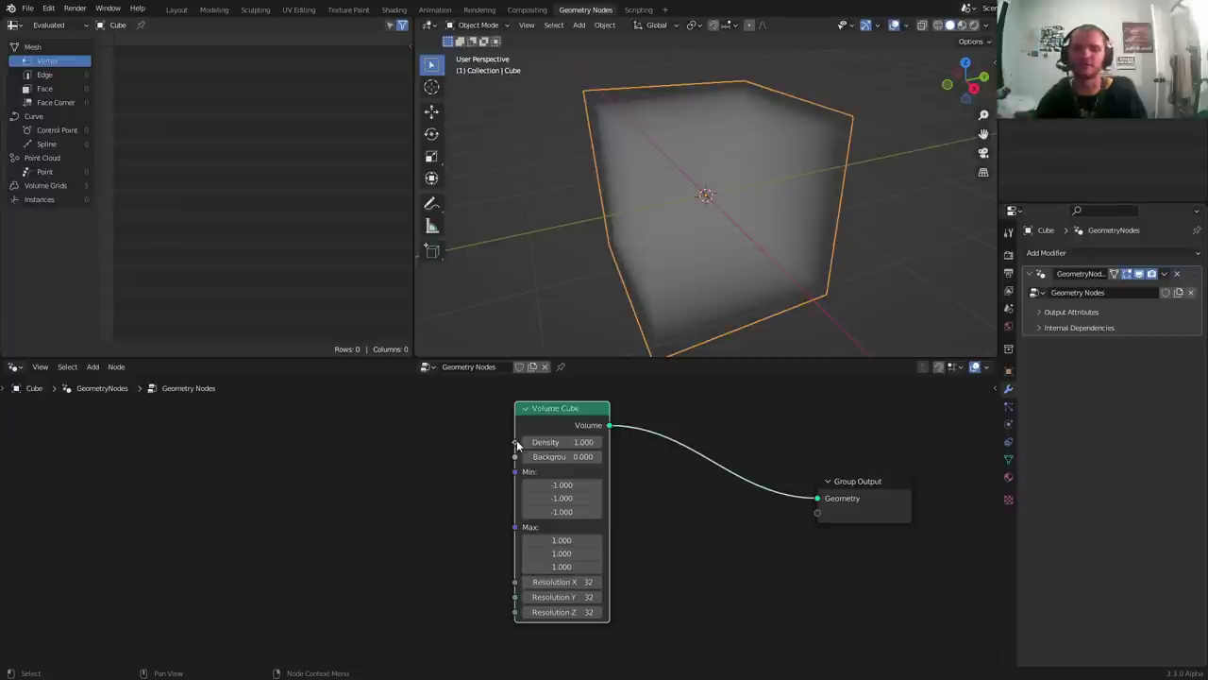
Try driving the Volume Cube's density with a Noise Texture and undo it
left_click_drag(515, 442, 214, 461)
type("noise")
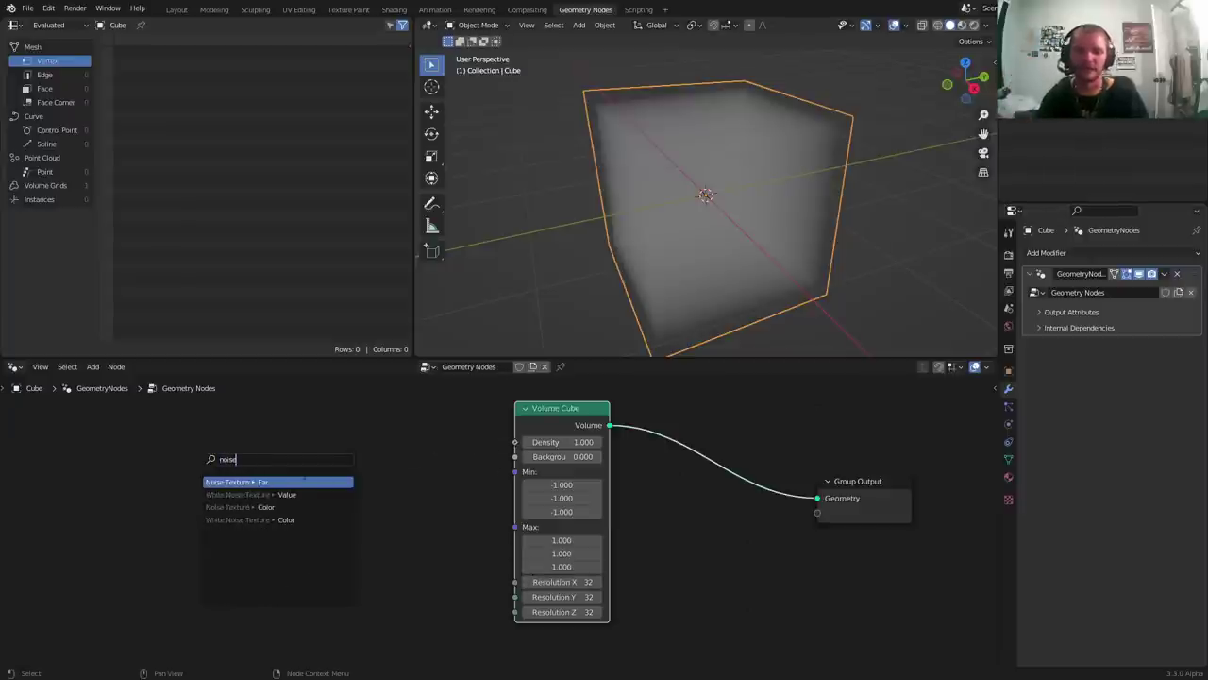
left_click(304, 479)
left_click(334, 454)
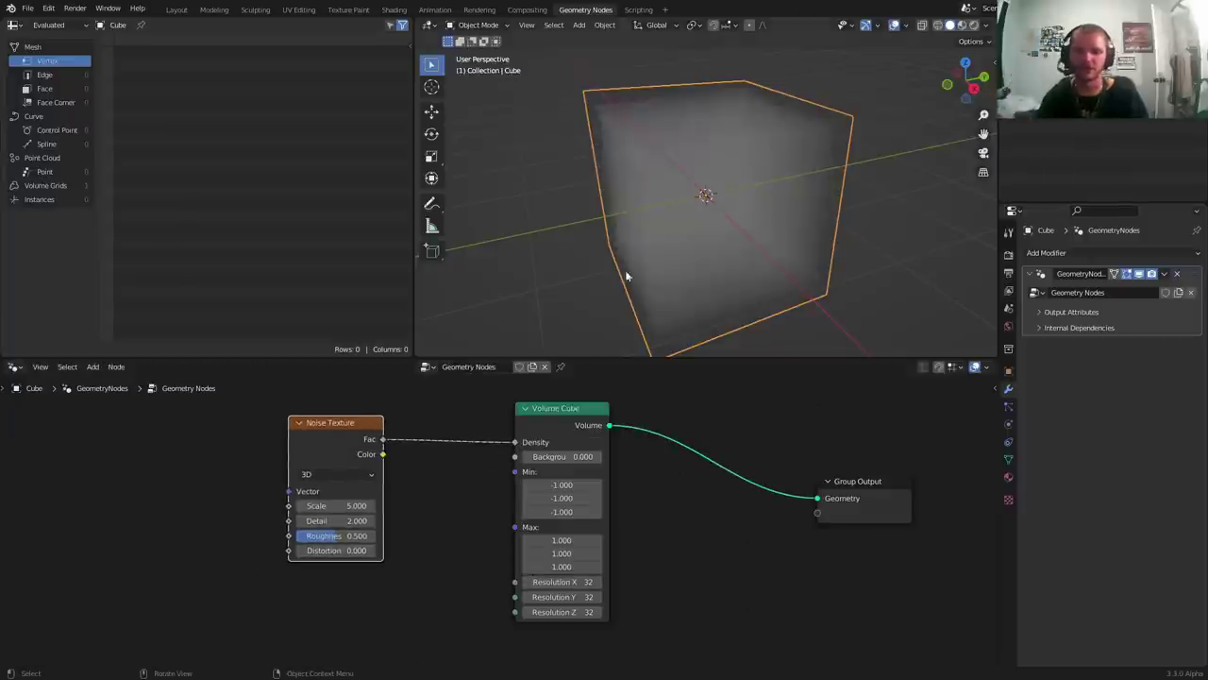
scroll(741, 167, "up", 2)
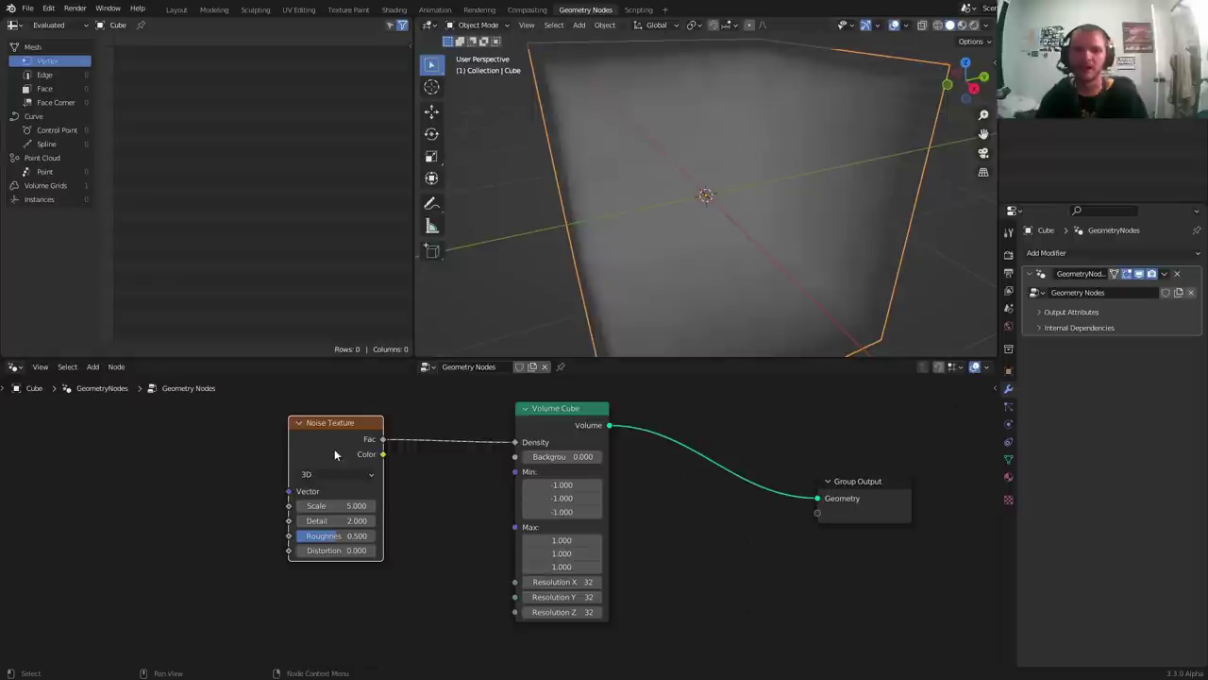
key("ctrl+z")
Drive the Volume Cube's density with a Voronoi Texture set to Distance to Edge with a scale of 2
left_click_drag(514, 445, 203, 448)
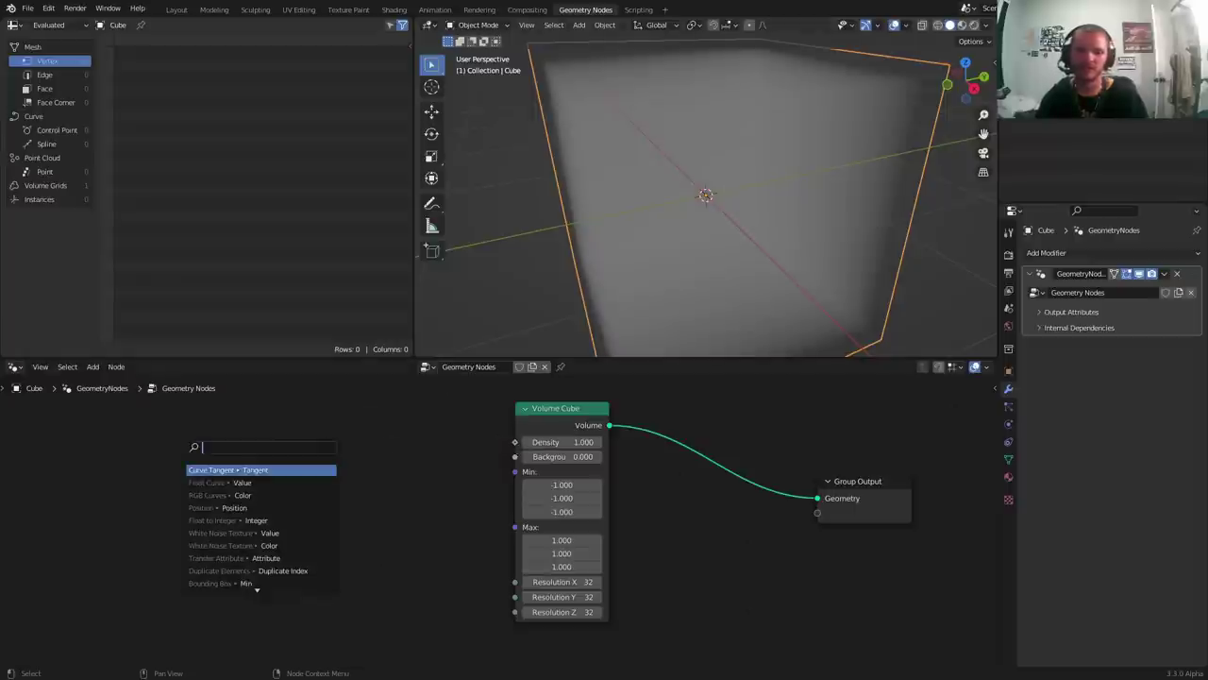
type("voron")
key("Return")
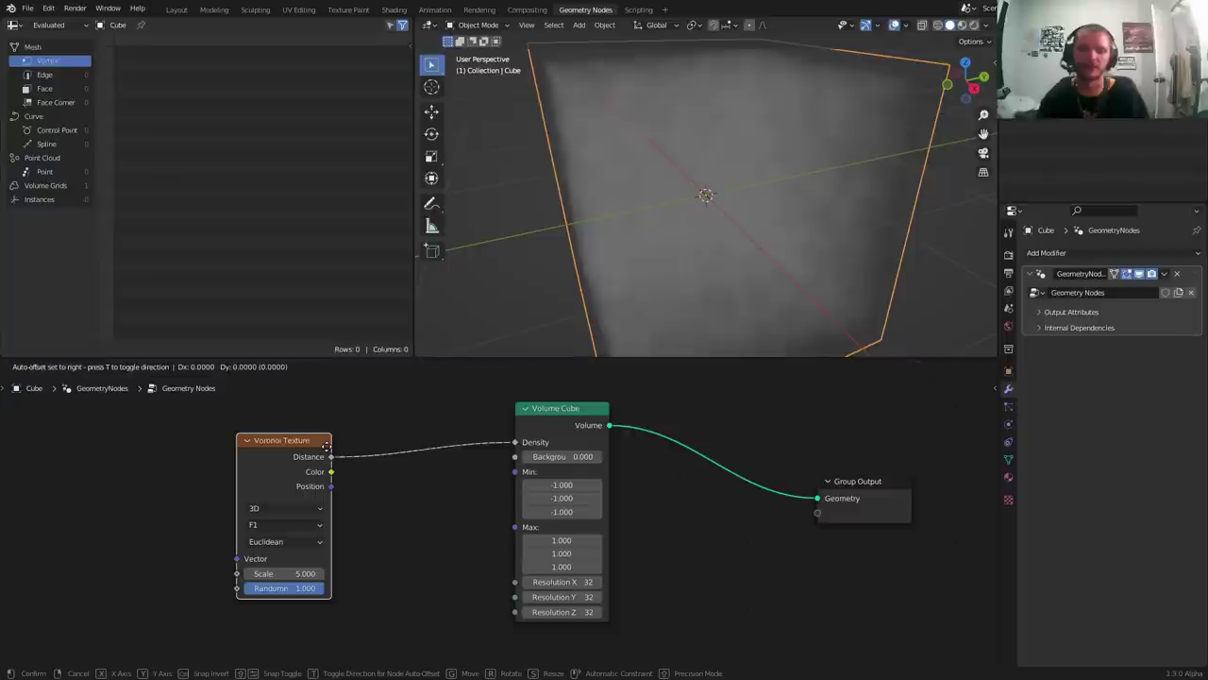
left_click(326, 429)
left_click(291, 513)
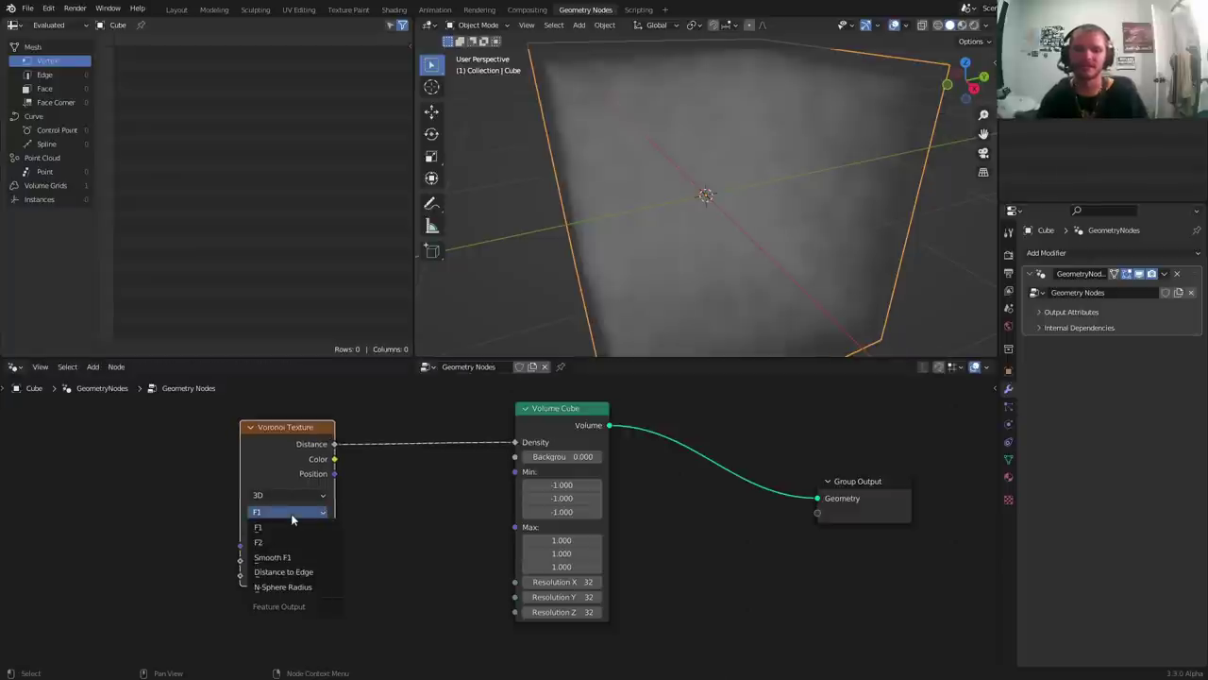
left_click(287, 576)
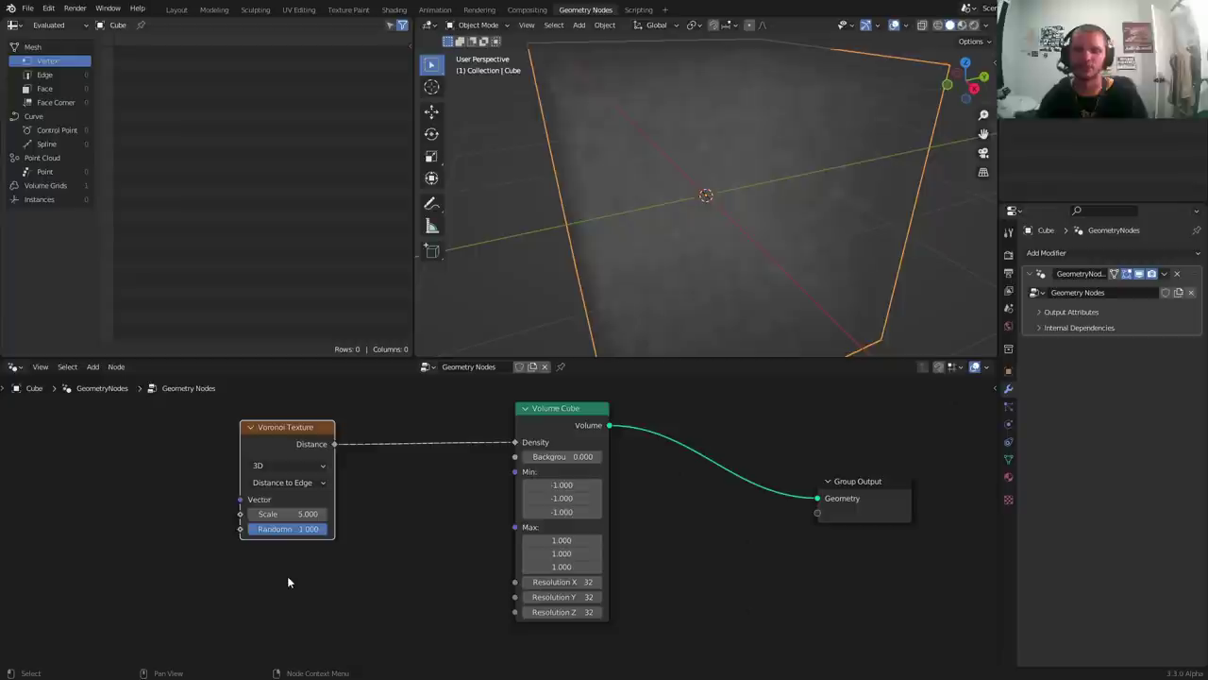
left_click(285, 514)
type("2")
key("Return")
middle_click_drag(700, 169, 762, 172)
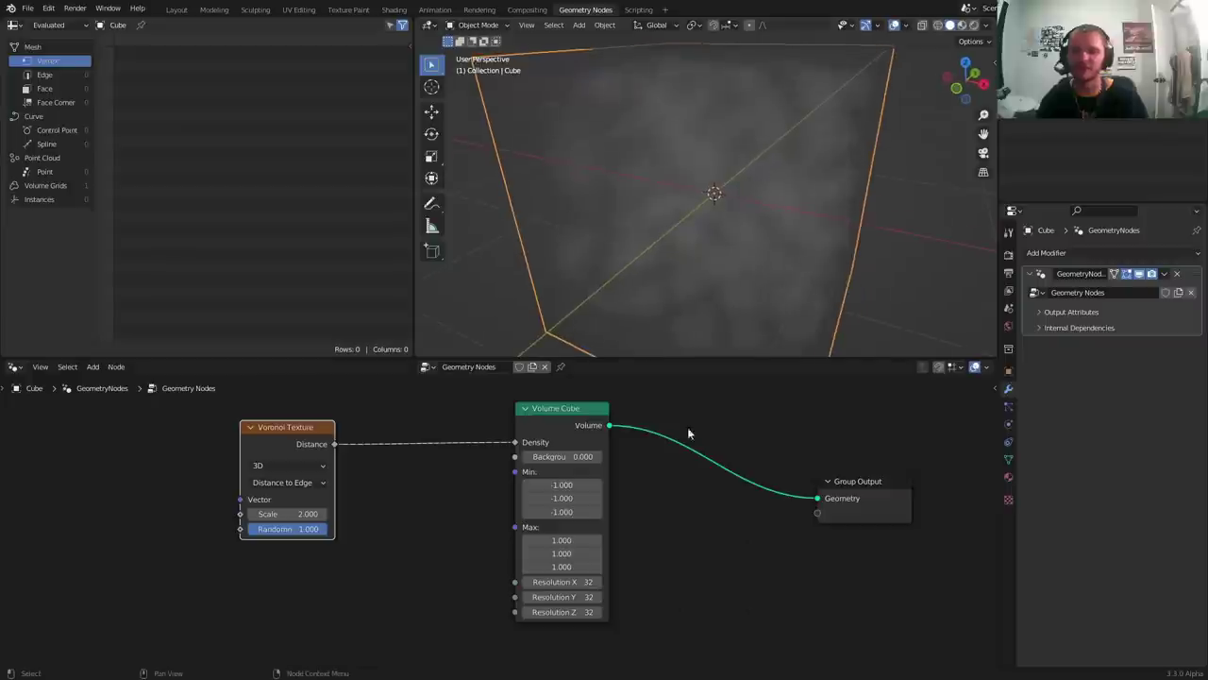
Insert a Volume to Mesh node between the Volume Cube and the Group Output
key("shift+a")
left_click(659, 418)
type("volum")
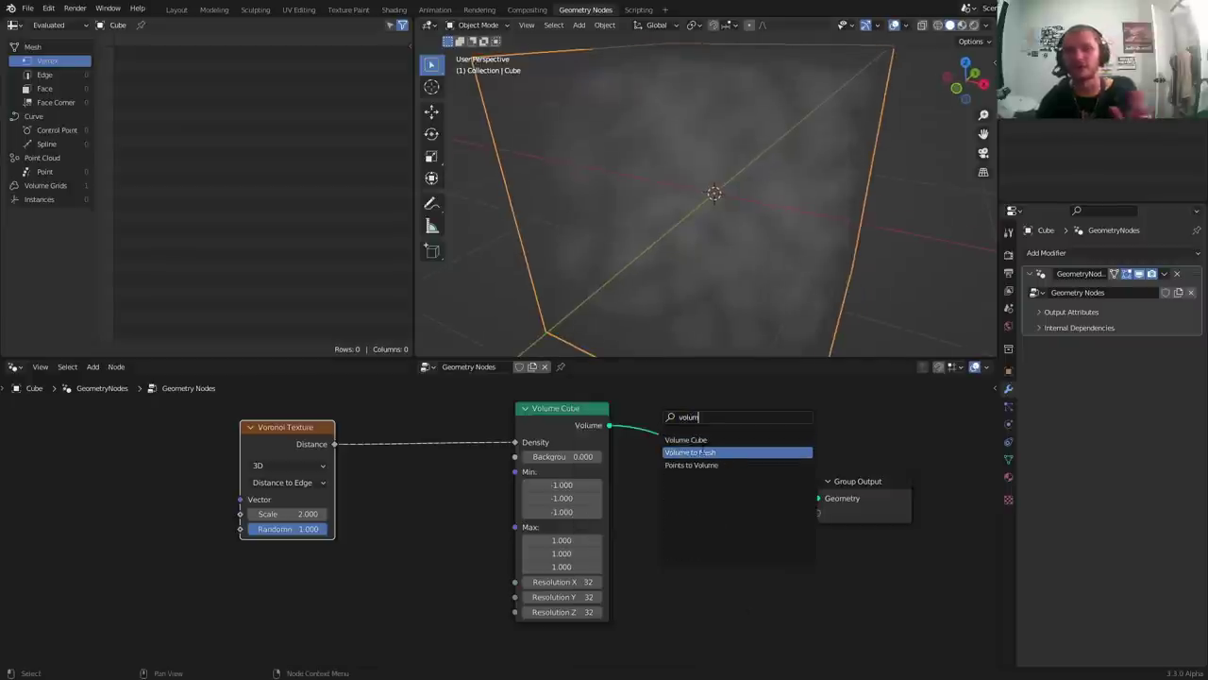
left_click(690, 452)
left_click(703, 447)
middle_click_drag(716, 175, 753, 195)
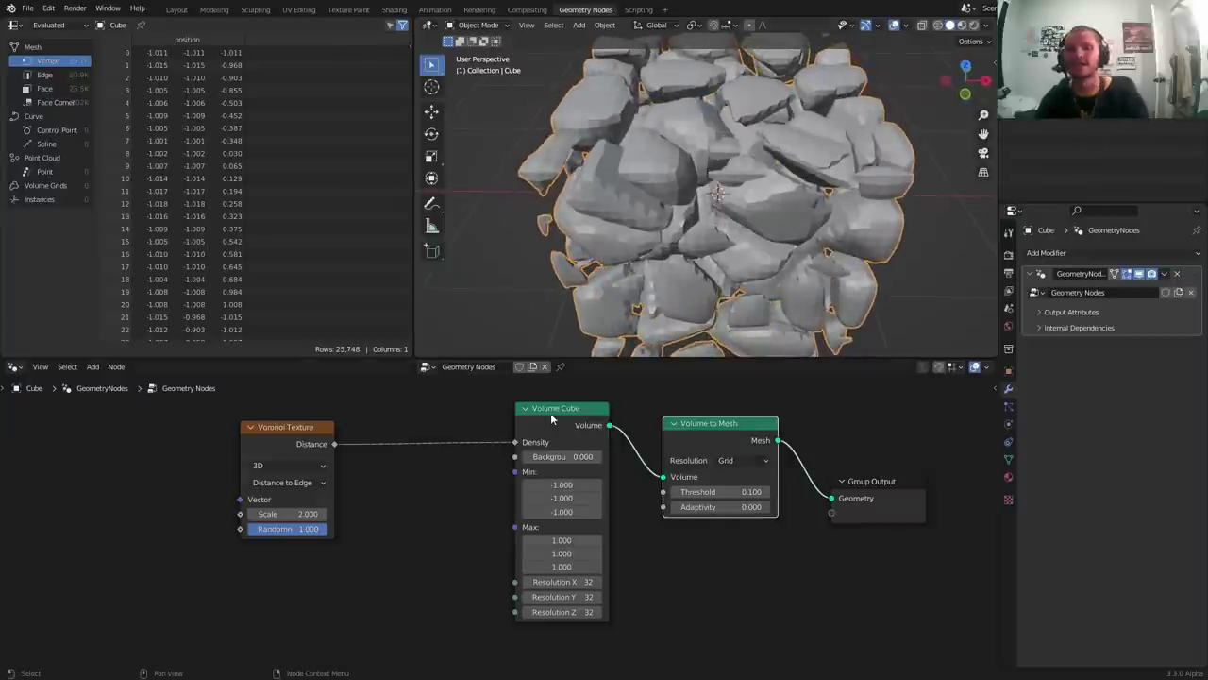
Reposition the Volume Cube and Voronoi Texture nodes, and set the Voronoi scale to 1
left_click_drag(552, 418, 515, 415)
left_click(307, 447)
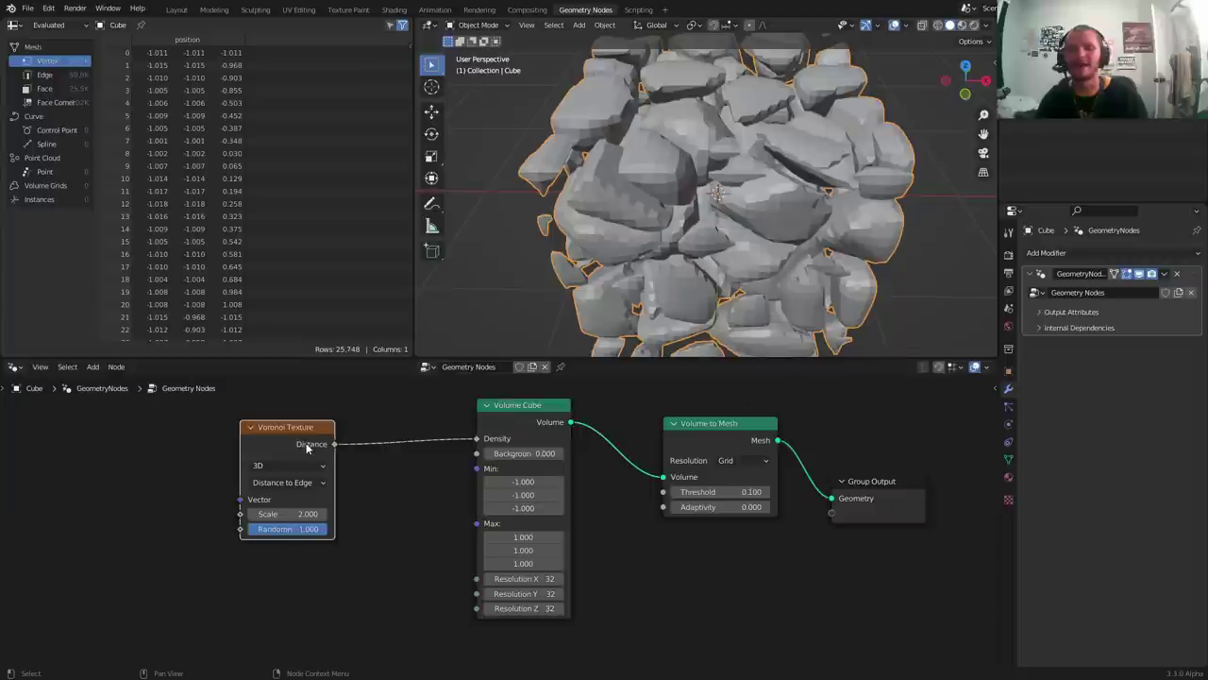
left_click_drag(307, 448, 319, 440)
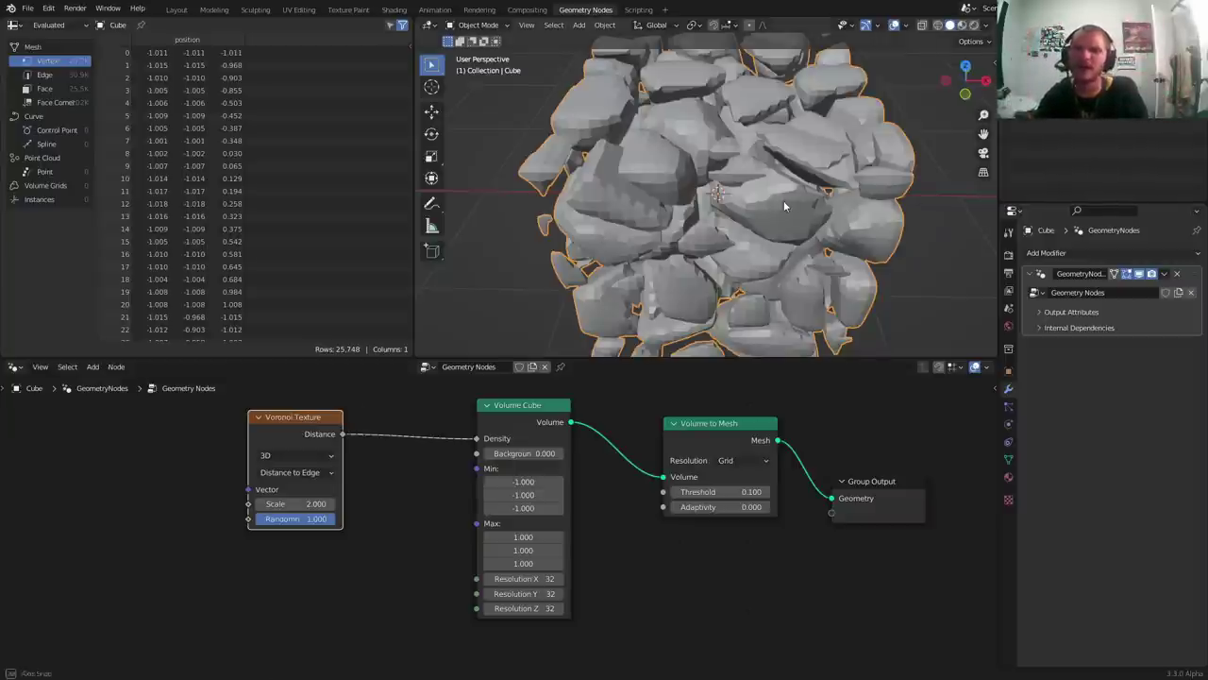
middle_click_drag(784, 200, 840, 271)
left_click(316, 504)
type("1")
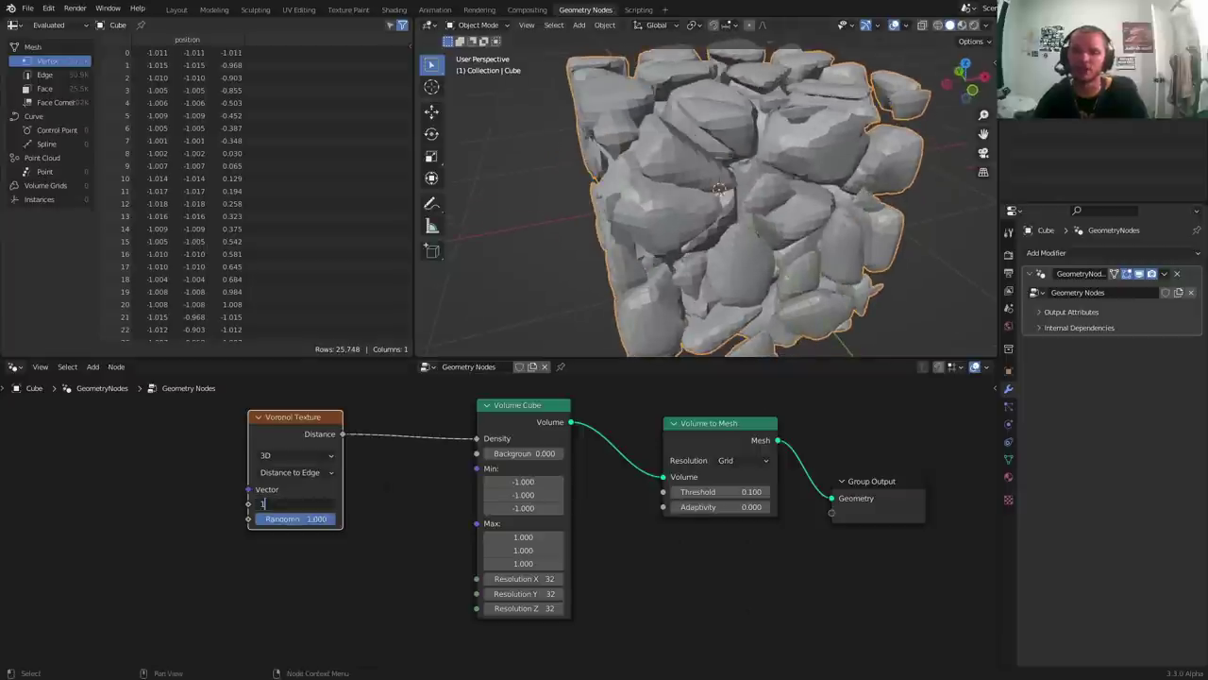
key("Return")
middle_click_drag(699, 245, 732, 225)
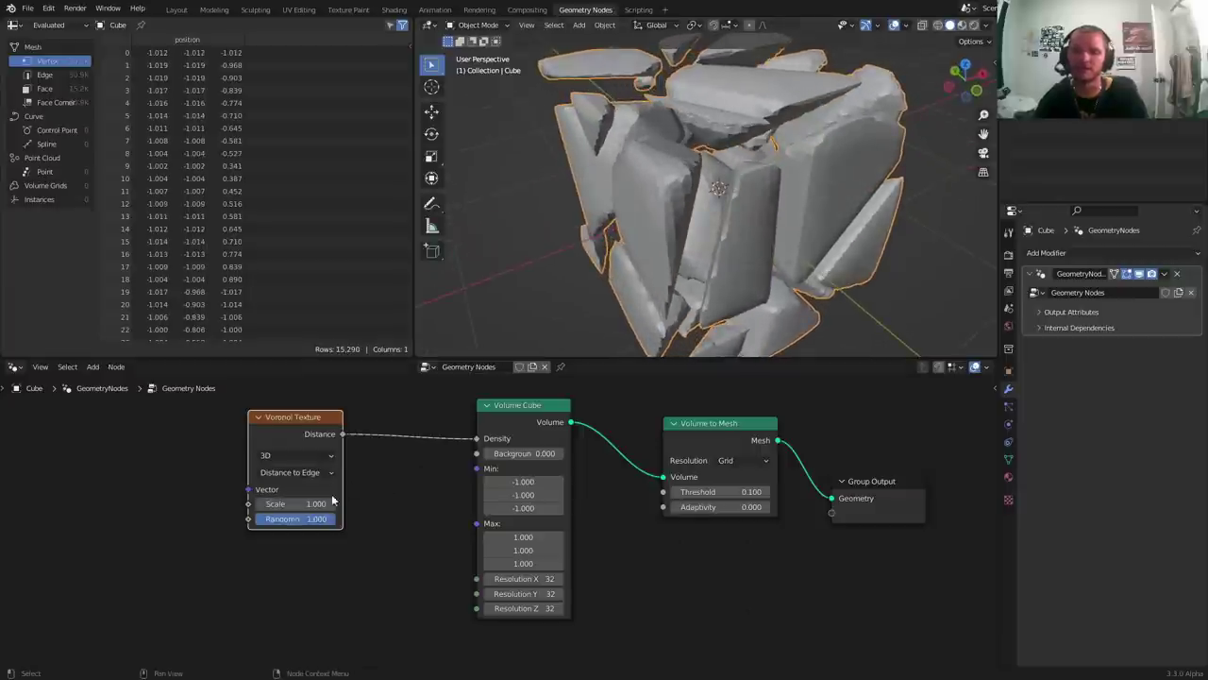
Switch the Voronoi Texture to 4D, try out its W value and undo that, and move the node farther from the Volume Cube
mouse_move(319, 520)
left_mouse_down()
mouse_move(257, 521)
mouse_move(331, 520)
left_mouse_up()
left_click(279, 454)
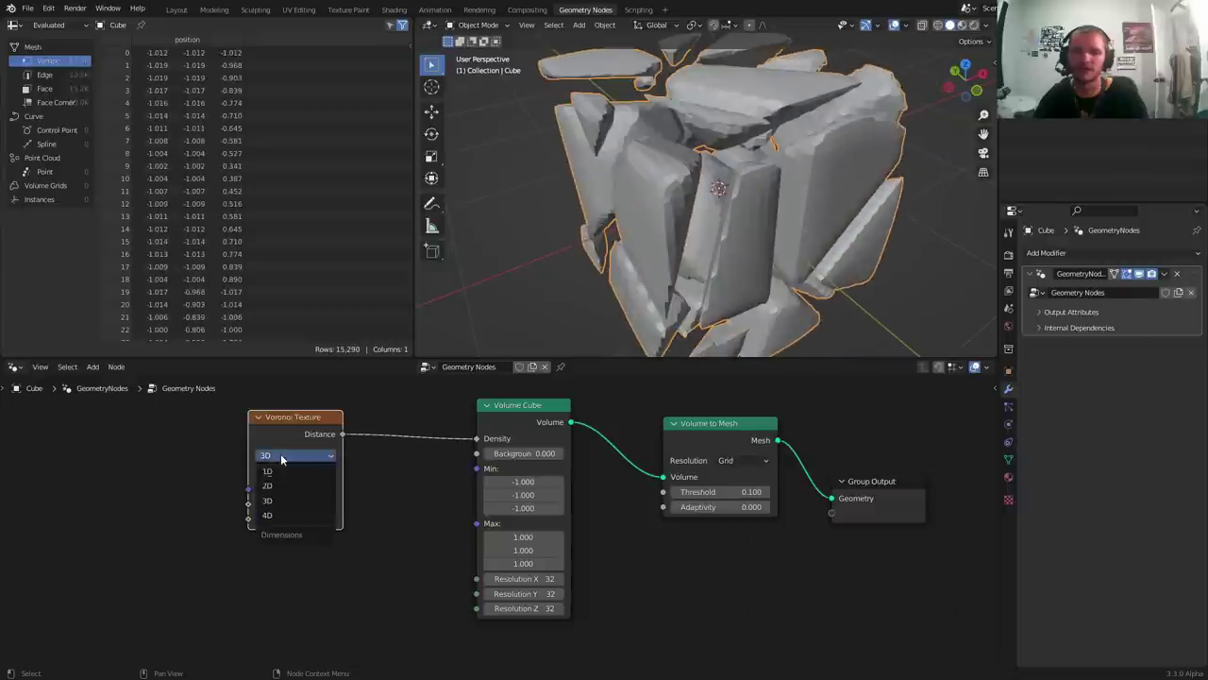
left_click(295, 513)
left_click_drag(294, 504, 378, 503, "shift")
key("ctrl+z")
left_click_drag(258, 431, 160, 446)
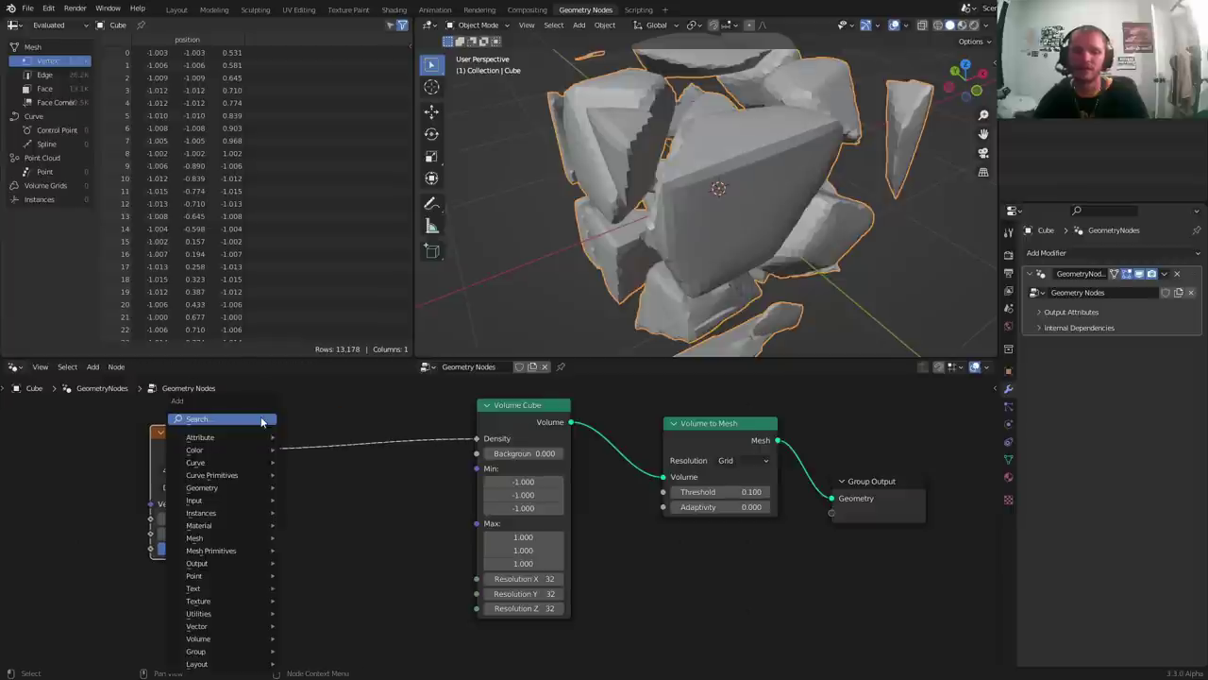
Set the Volume Cube's X, Y and Z resolution to 75
double_click(520, 578)
left_click(583, 581)
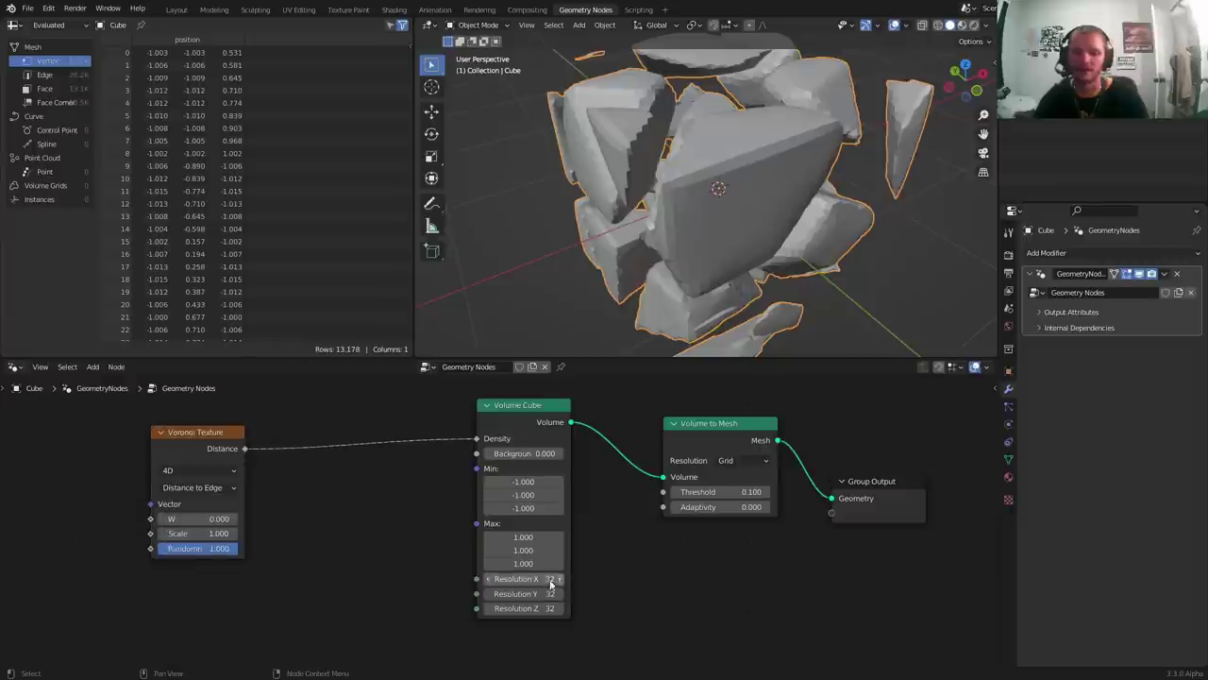
left_click_drag(532, 578, 532, 608)
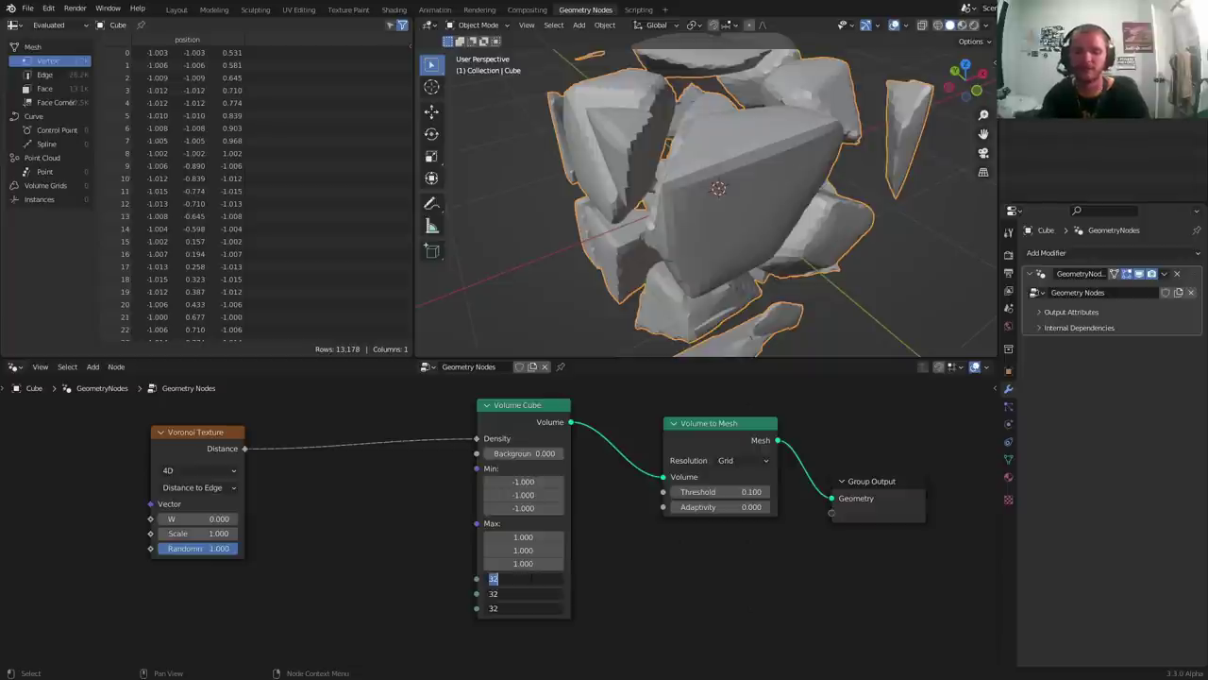
type("75")
key("Return")
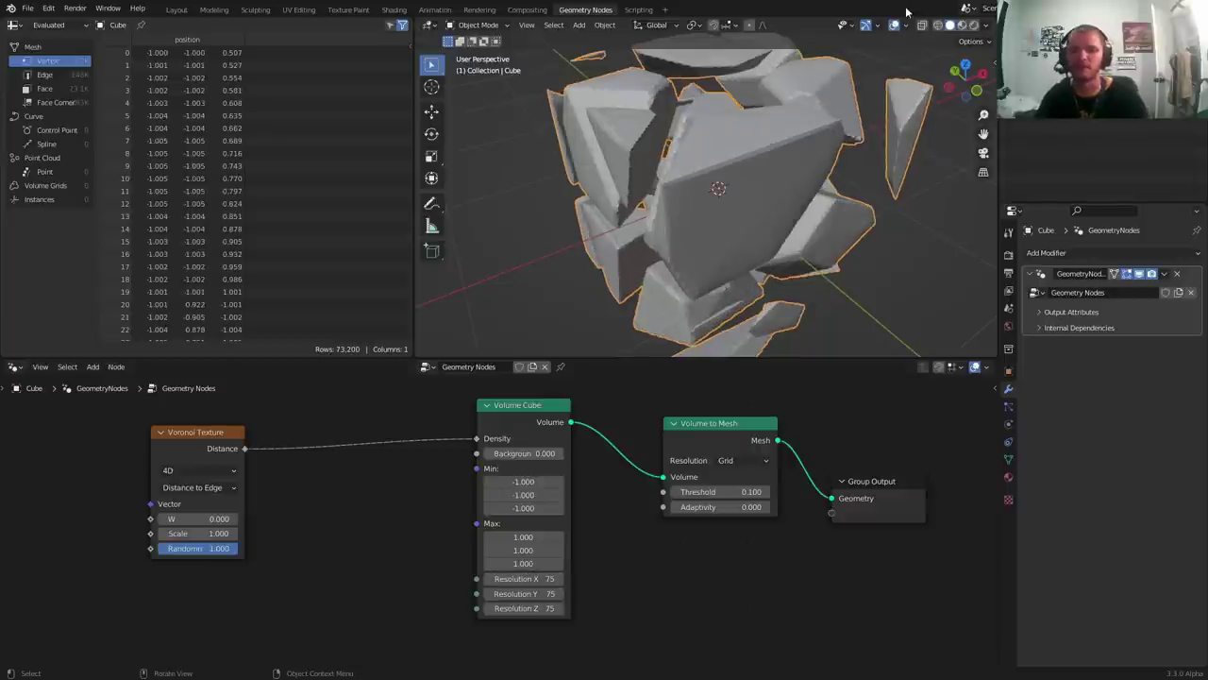
Insert a Math node set to Add between the Voronoi Texture and the Volume Cube, and lower its value to about 0.08
key("shift+a")
type("add")
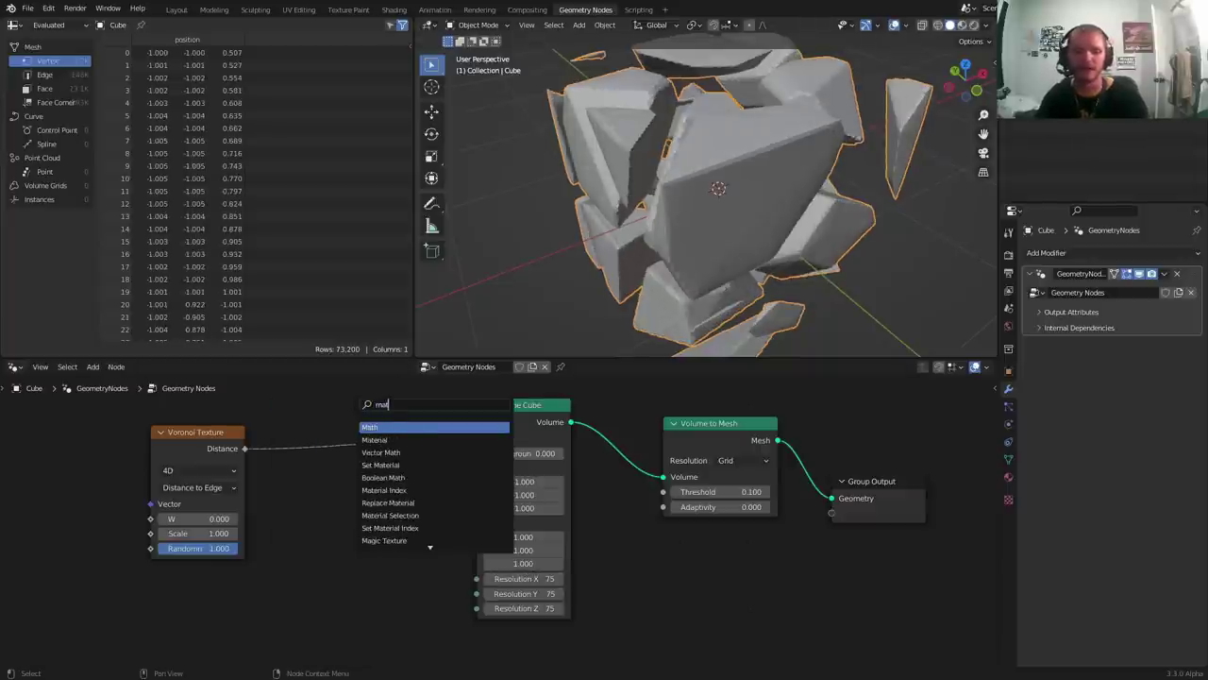
key("Return")
left_click(344, 430)
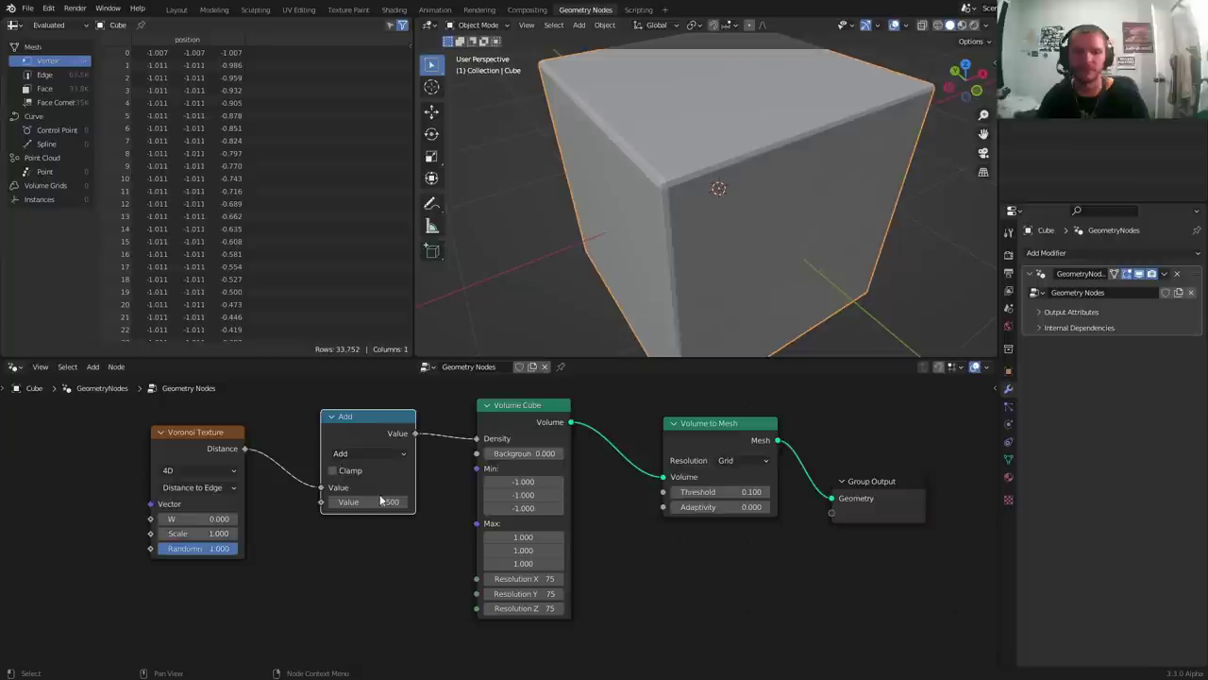
left_click_drag(376, 502, 346, 501, "shift")
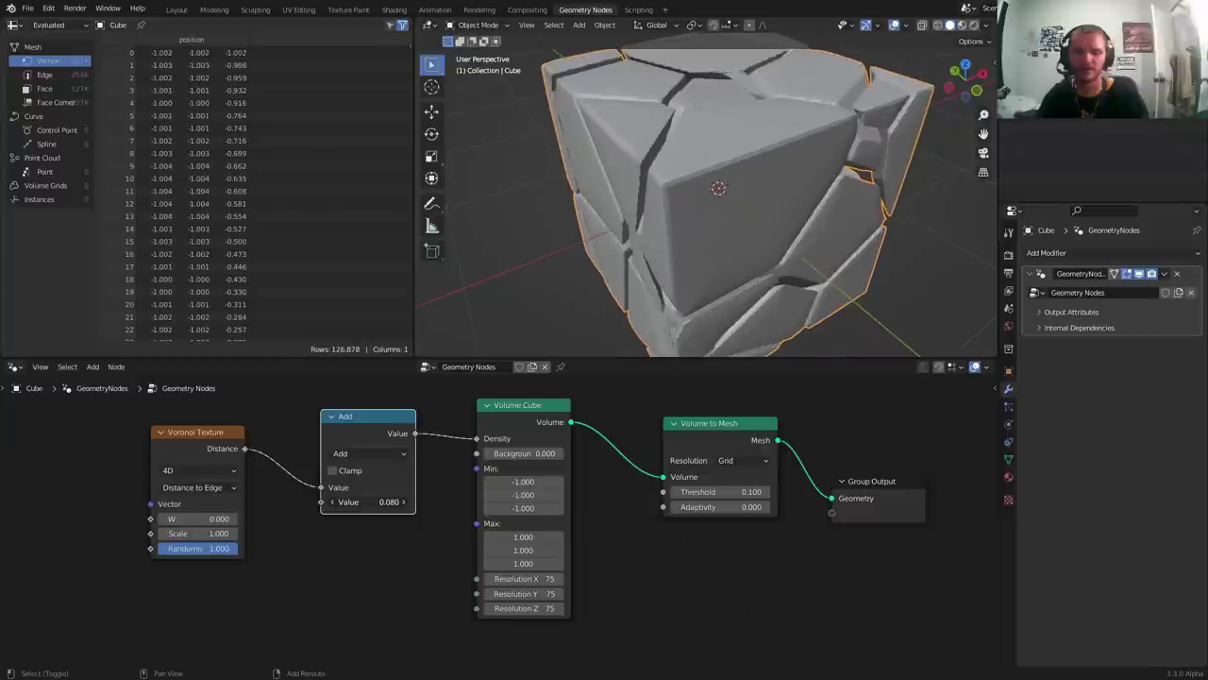
Set the value of the Add node before the Volume Cube to 0.1, and lower it to 0.09
left_click(346, 501)
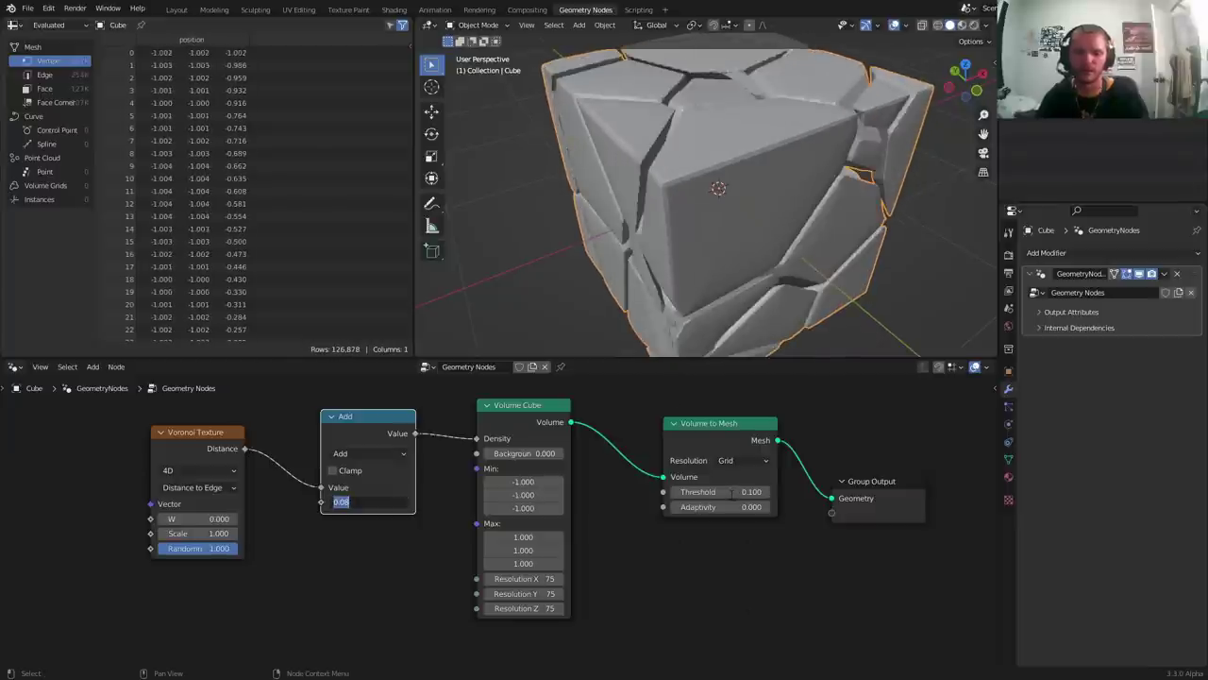
type("0.1")
key("Return")
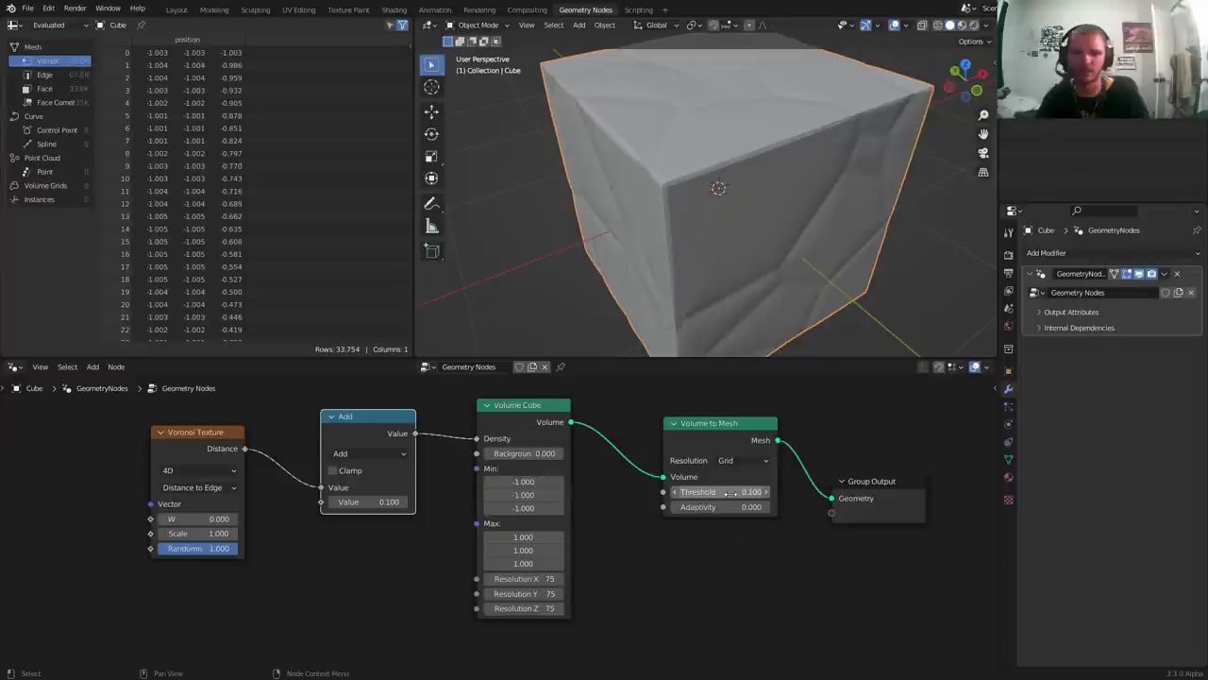
left_click(368, 502)
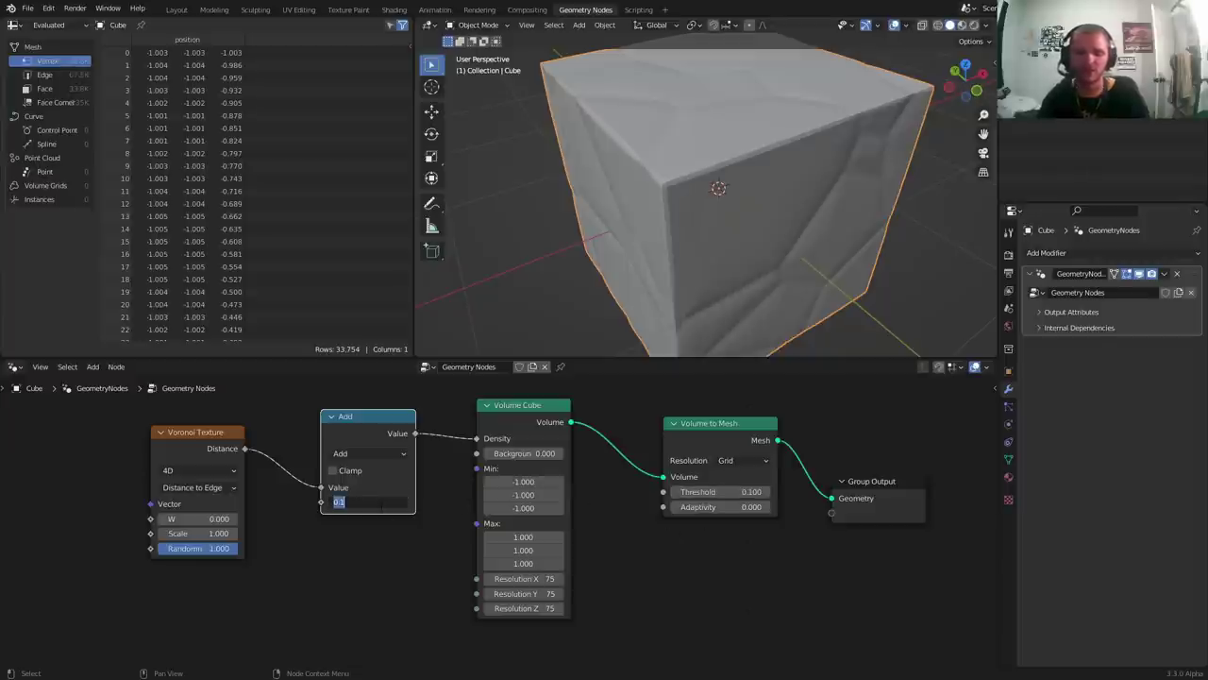
type(".09")
key("Return")
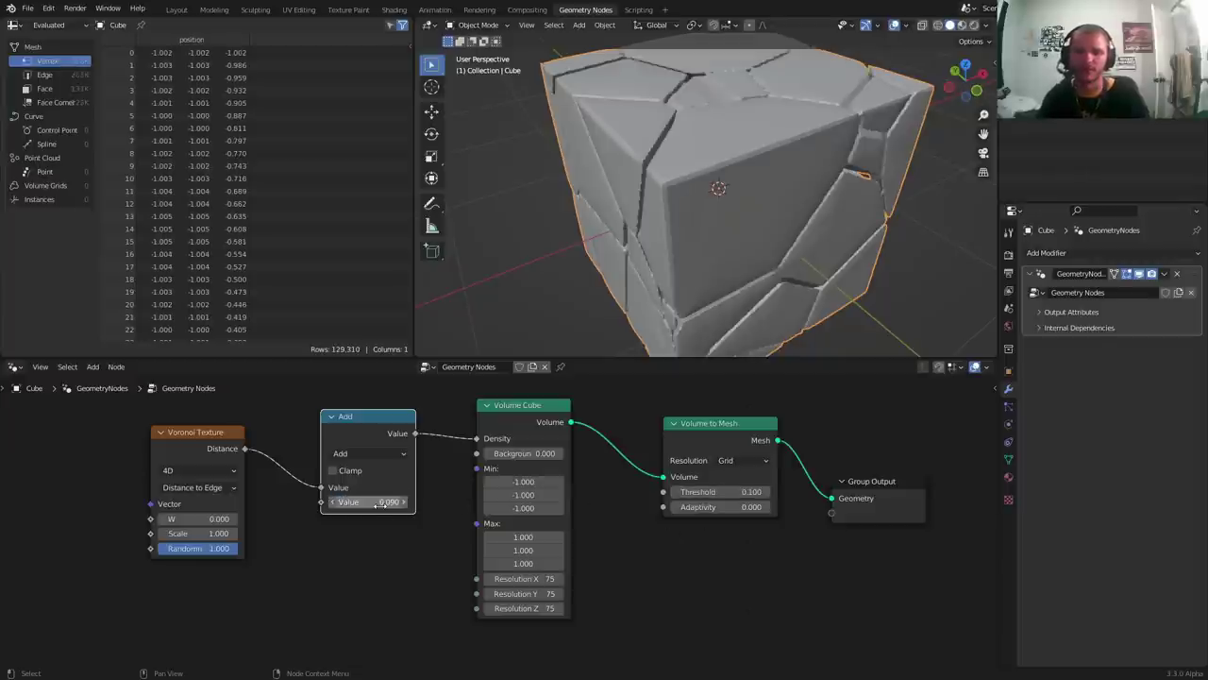
middle_click_drag(734, 111, 783, 156)
Move the Group Output farther away and insert a Scale Elements node between it and Volume to Mesh
middle_click_drag(831, 454, 637, 476)
left_click_drag(680, 504, 793, 479)
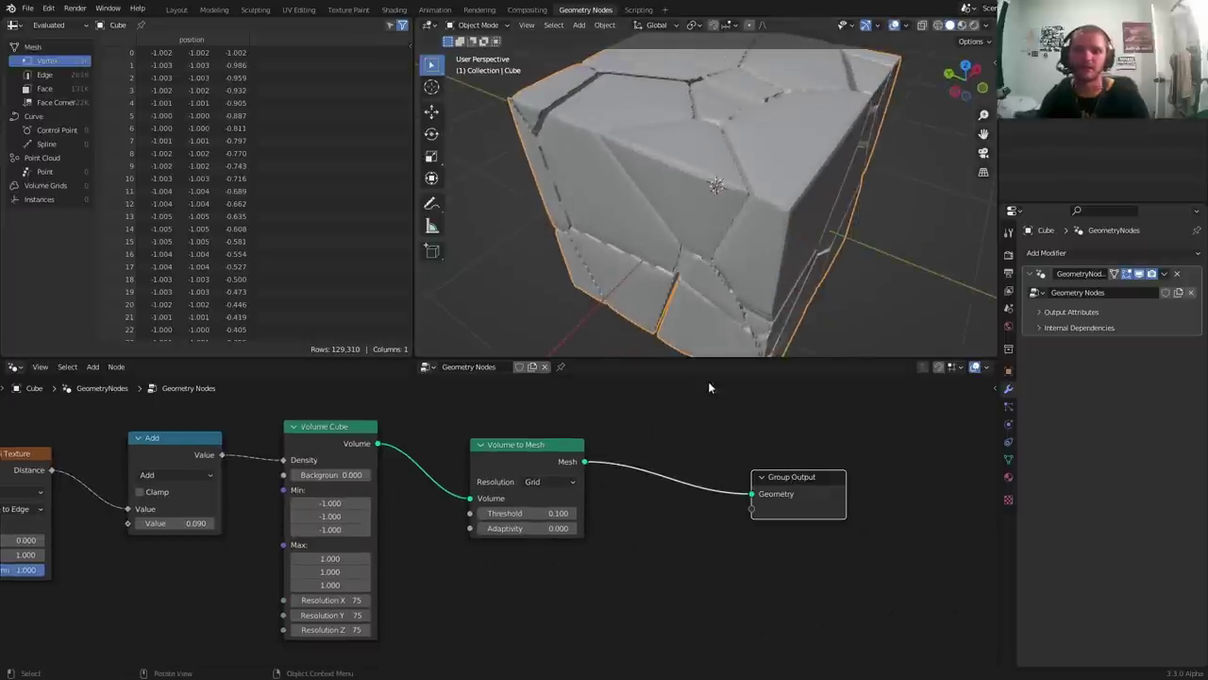
key("shift+a")
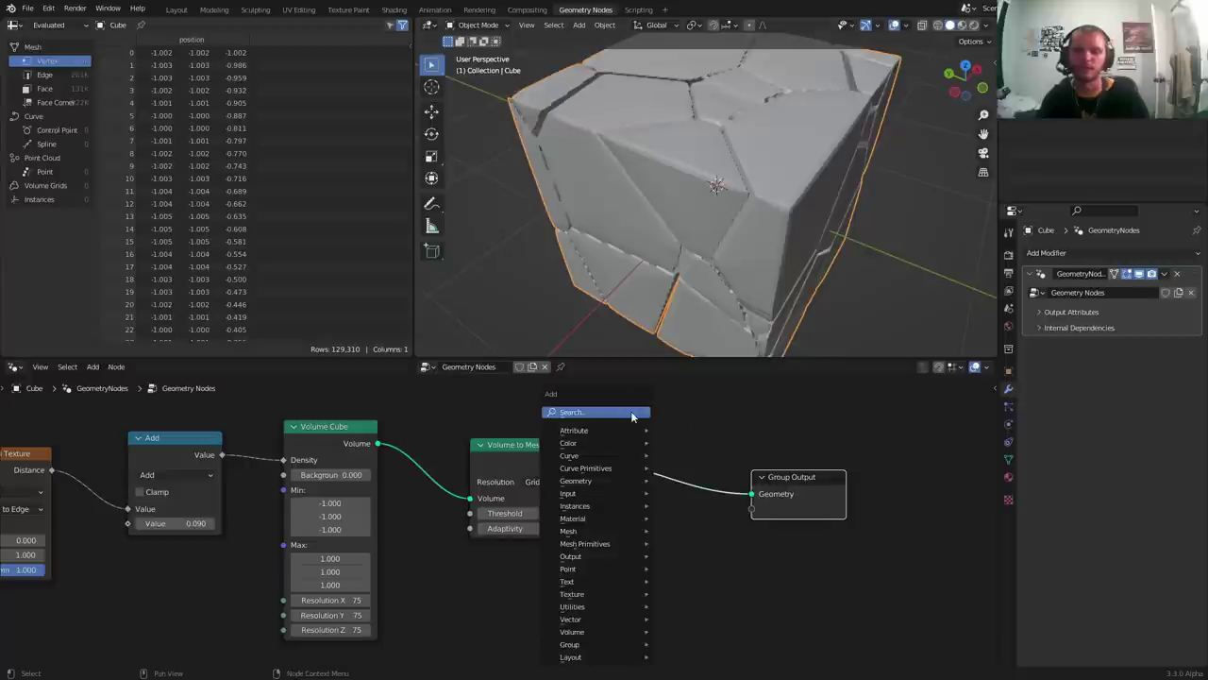
type("sca")
left_click(665, 448)
left_click(683, 449)
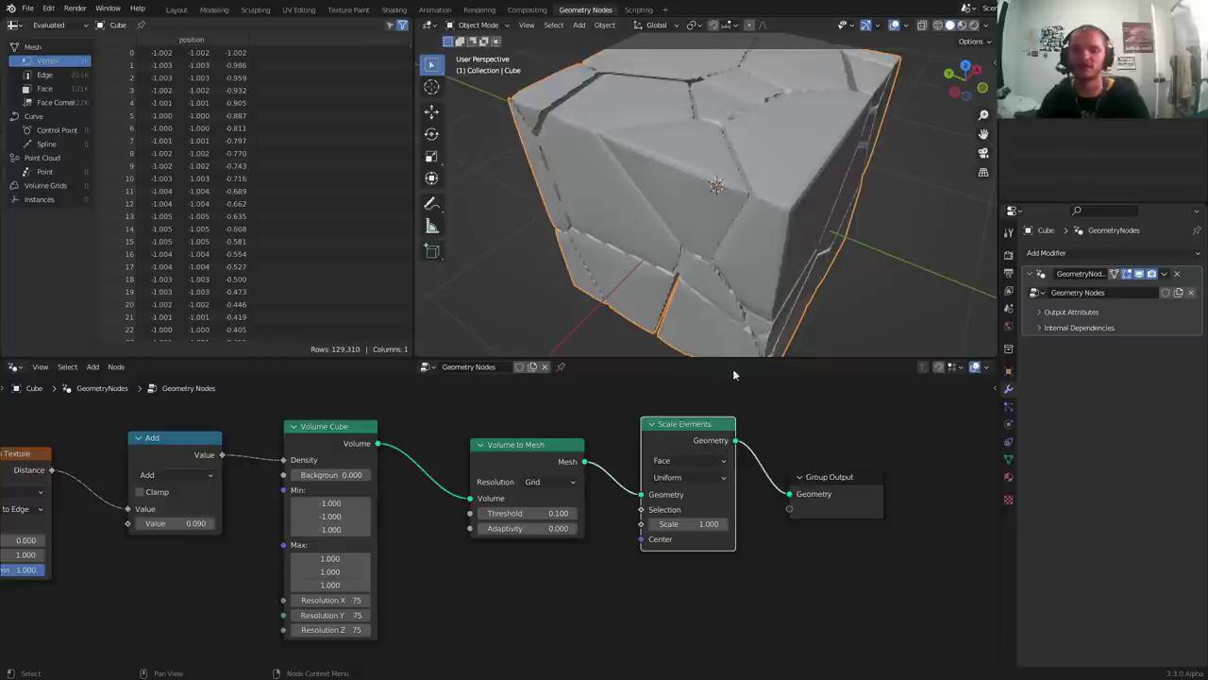
Try smaller scales on Scale Elements and undo them, and set the Add value before the Volume Cube to 0.085
left_click_drag(710, 525, 661, 525)
key("ctrl+z")
middle_click_drag(255, 521, 370, 504)
left_click(304, 508)
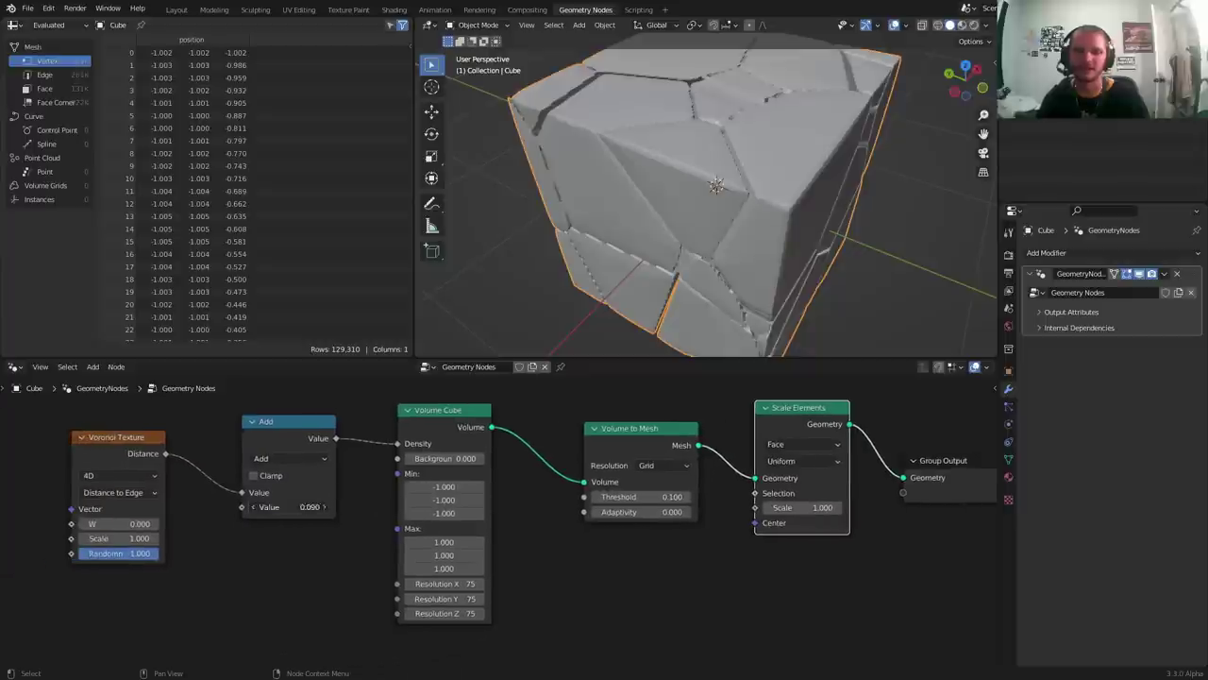
left_click(304, 508)
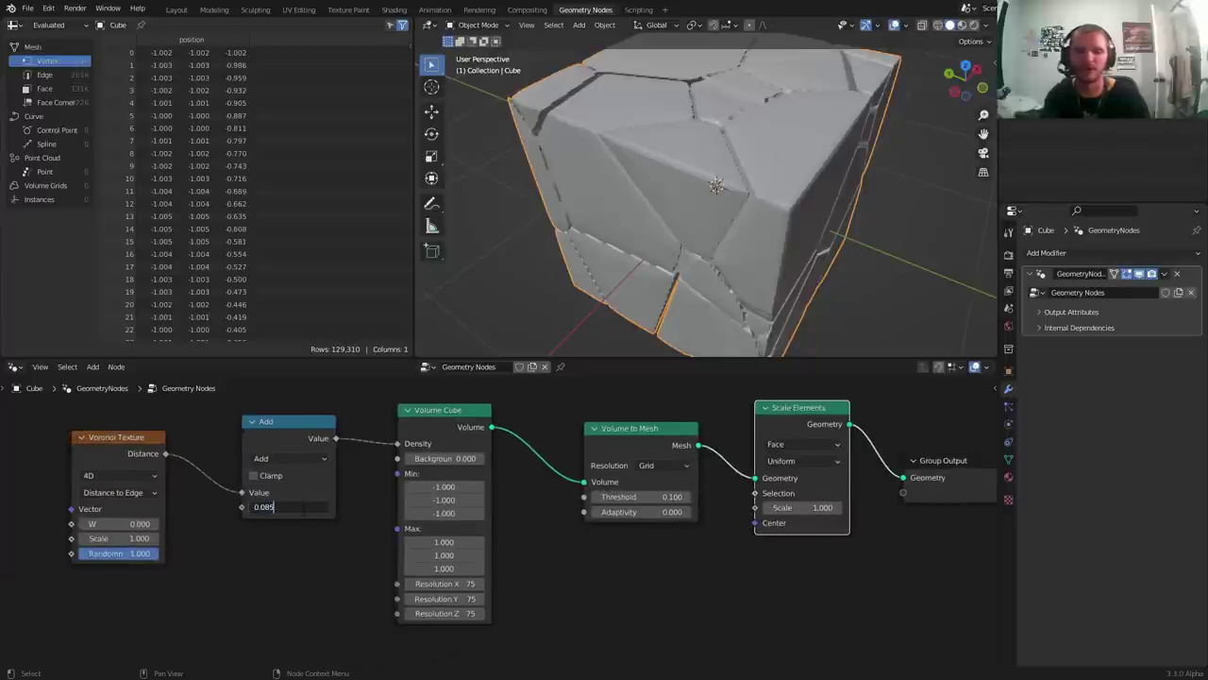
type("0.085")
key("Return")
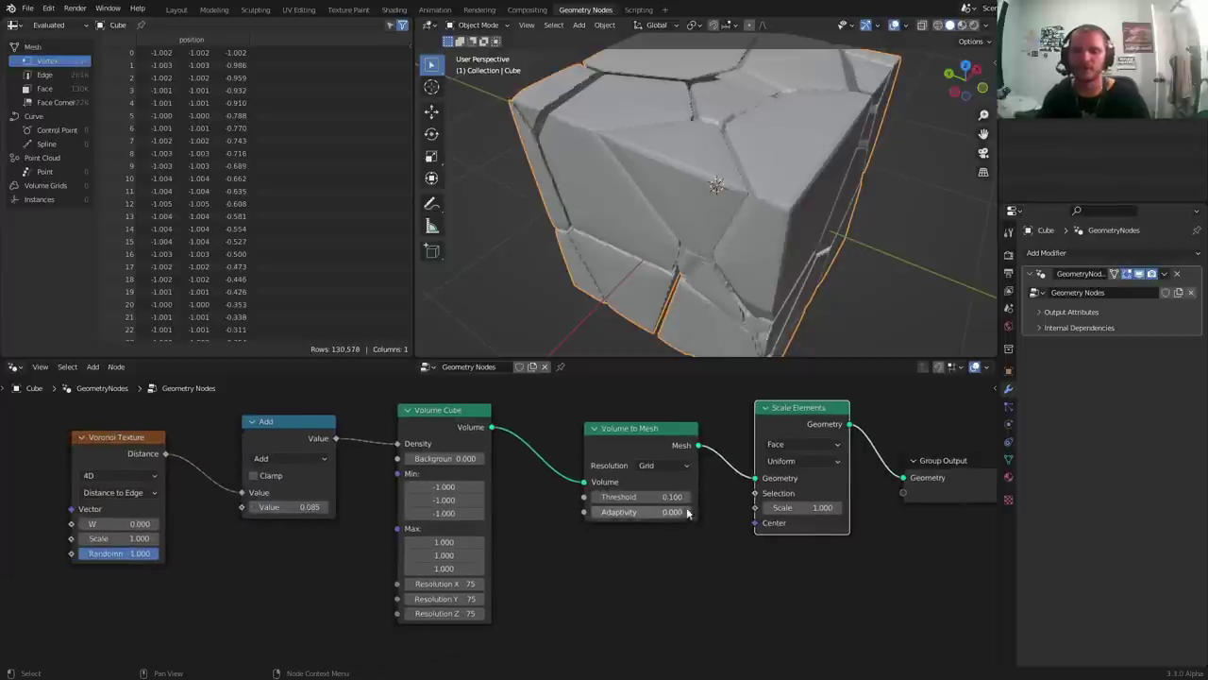
left_click_drag(813, 510, 629, 510)
key("ctrl+z")
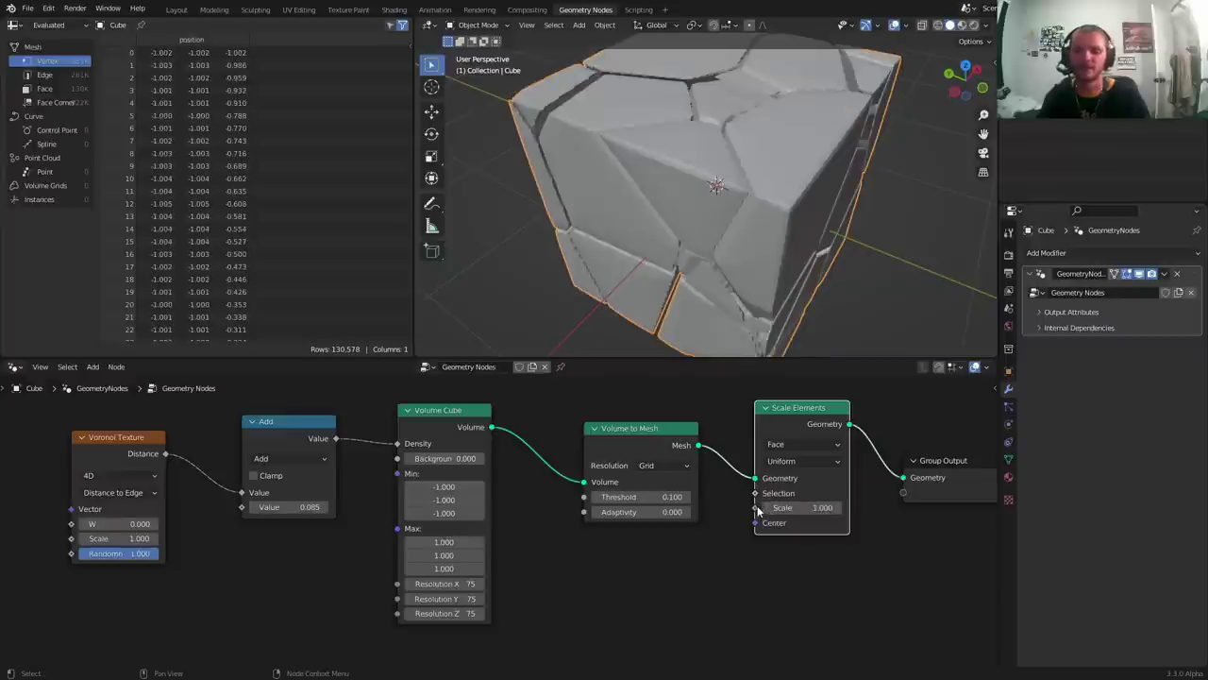
Link a new Gradient Texture's Color output to the Scale input of Scale Elements, and position it below Volume to Mesh
left_click_drag(755, 508, 545, 525)
type("grad")
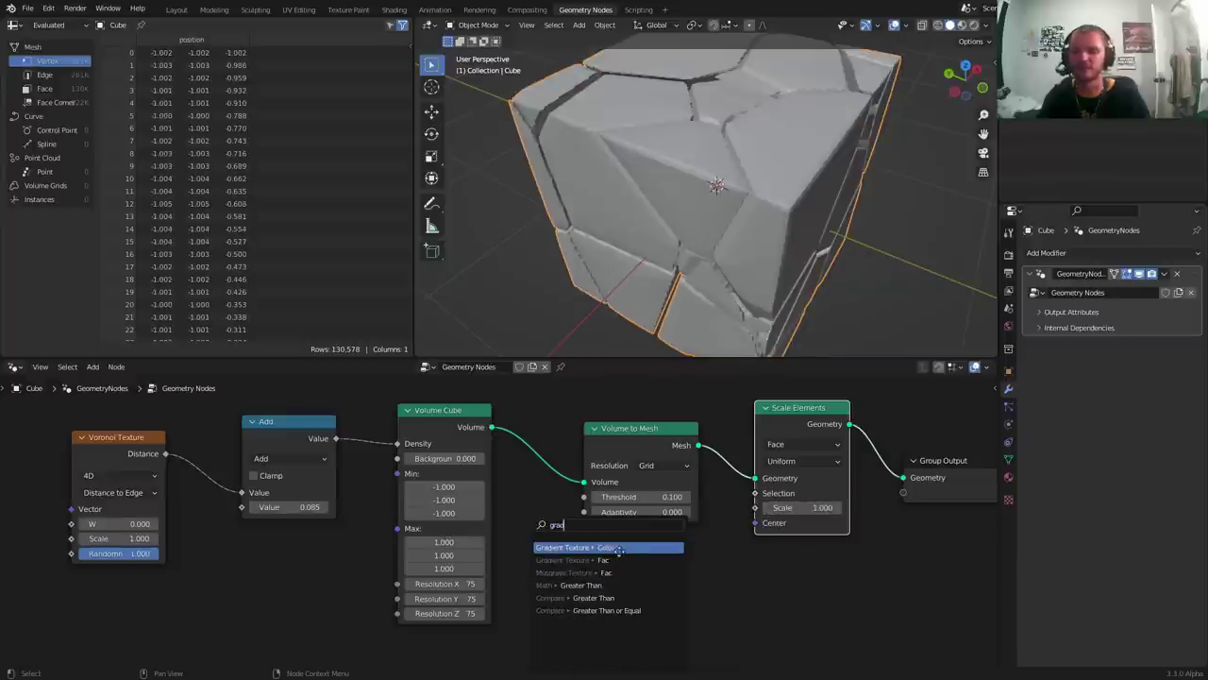
left_click(619, 550)
left_click(565, 548)
middle_click_drag(607, 551, 615, 489)
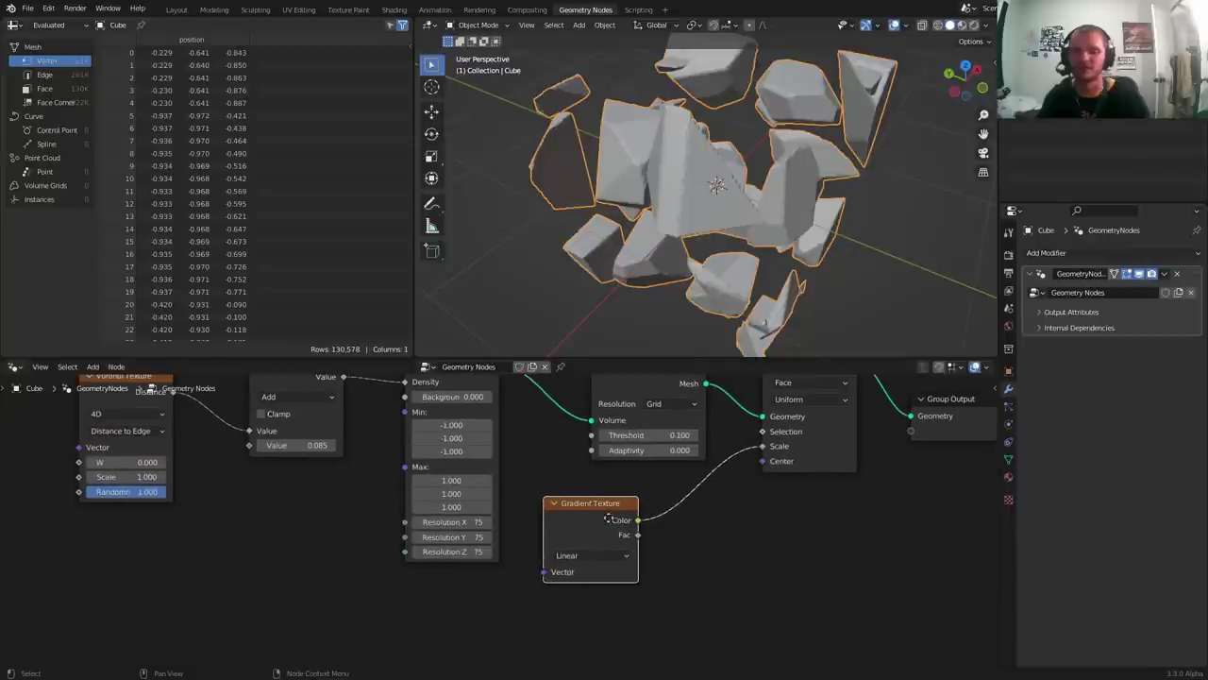
left_click_drag(609, 518, 594, 524)
Insert a Math node set to Add between the Gradient Texture and Scale Elements
key("shift+a")
left_click(571, 421)
type("m")
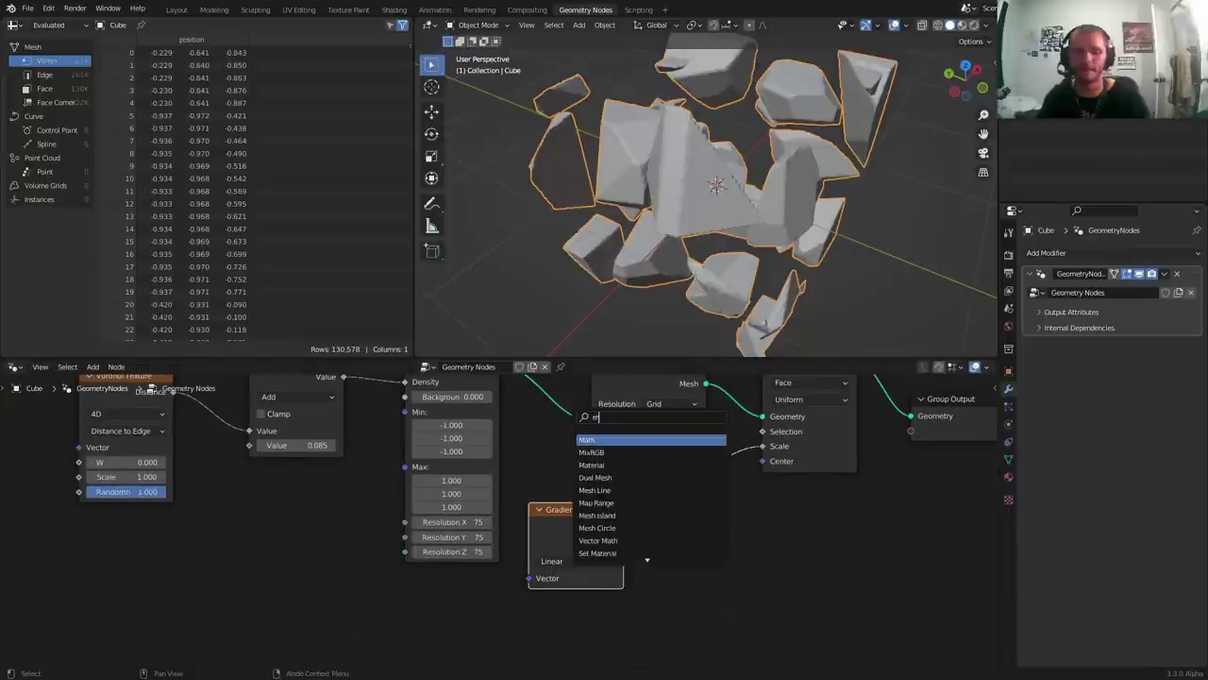
type("ath")
key("Return")
left_click(703, 563)
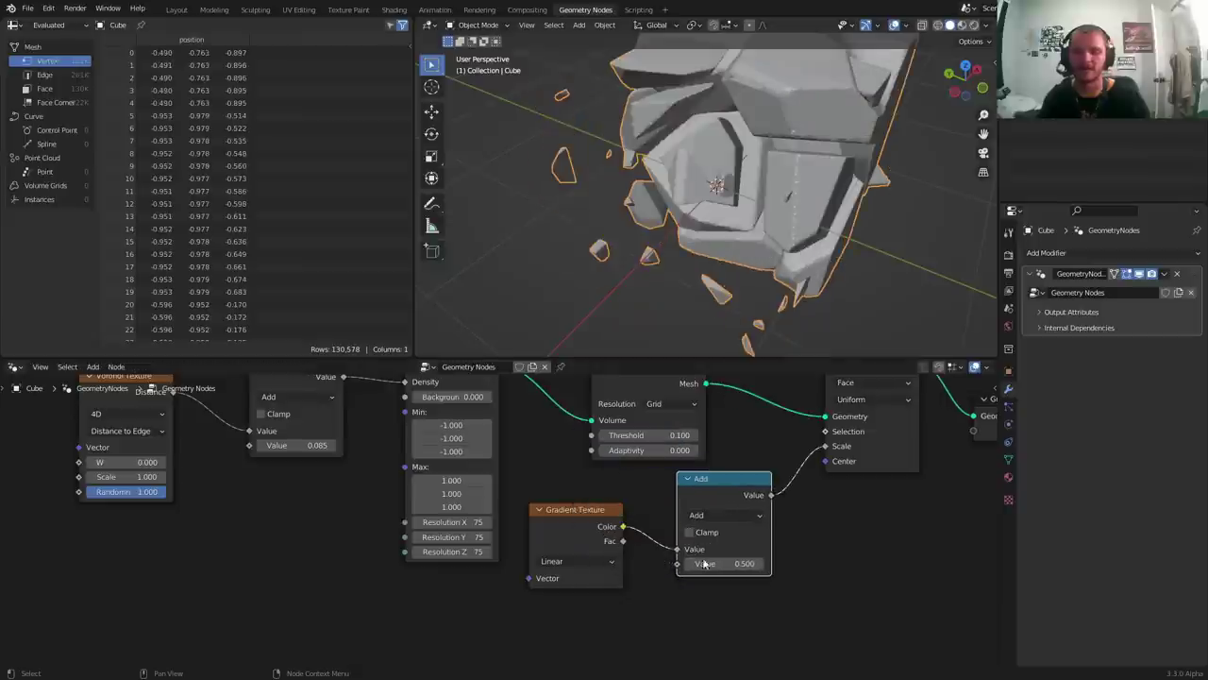
Lower the value of the Add node after the Gradient Texture to about 0.02, and raise it to about 0.55
left_click_drag(703, 564, 658, 564)
scroll(736, 193, "down", 4)
middle_click_drag(774, 193, 710, 191)
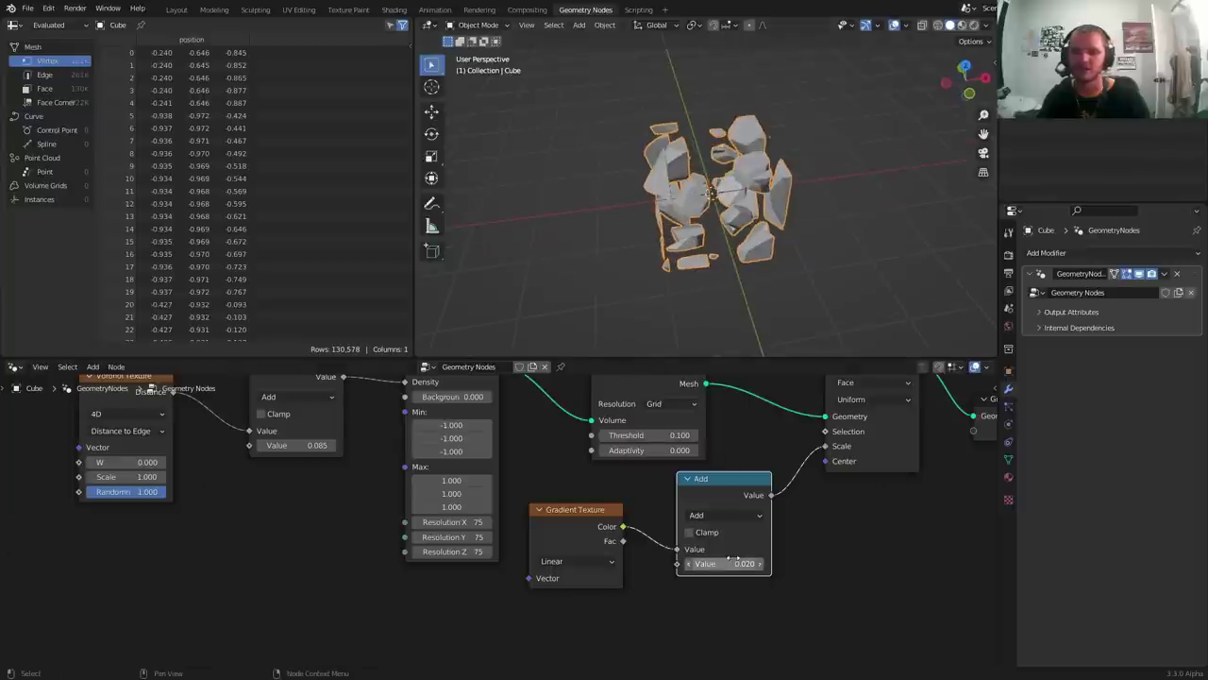
left_click_drag(729, 563, 825, 561, "shift")
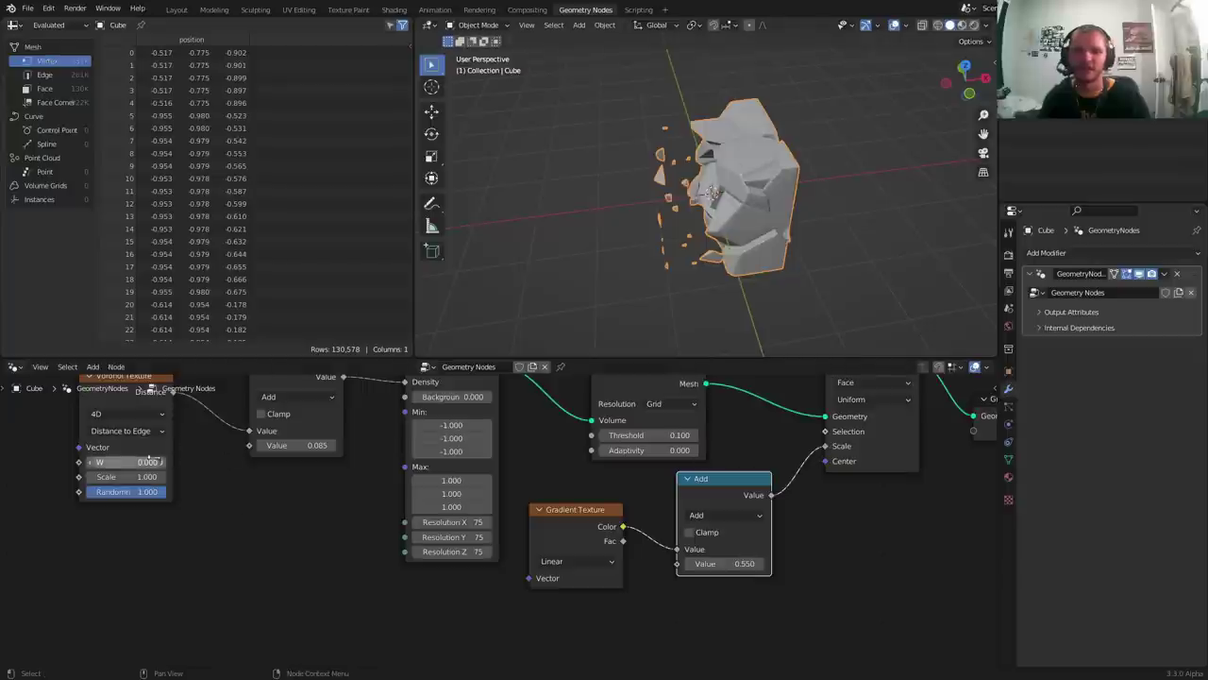
Set the Voronoi Texture's scale to 2
left_click(132, 477)
type("2")
key("Return")
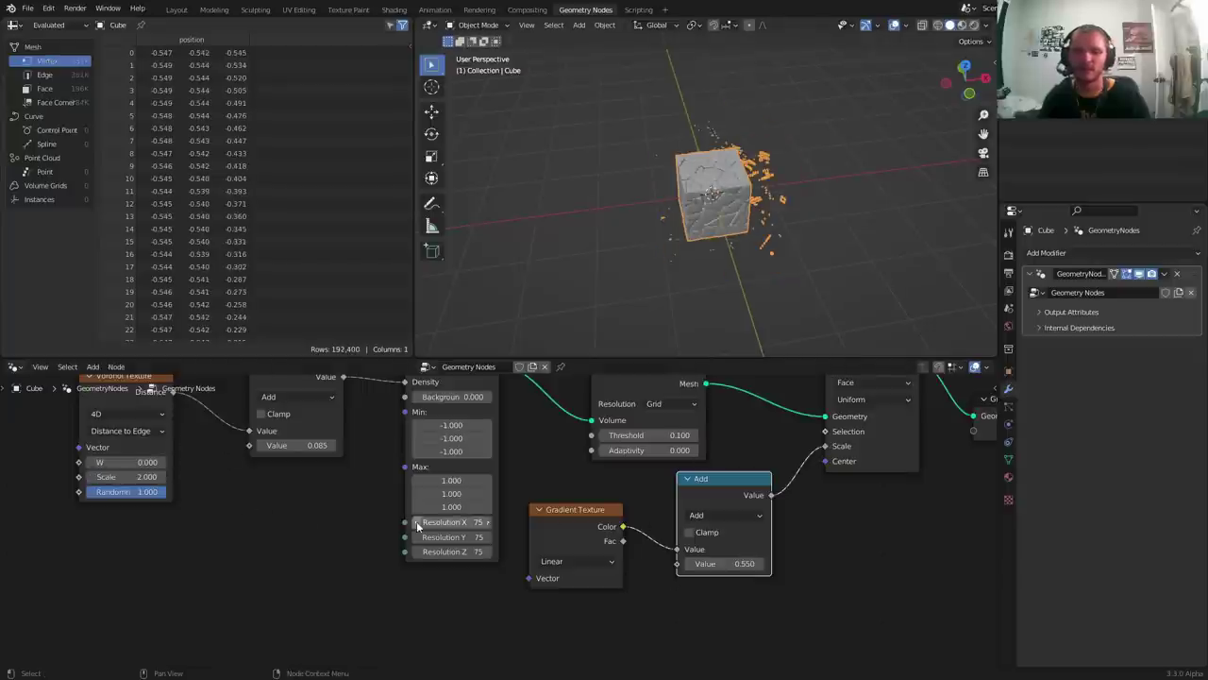
Set the value of the Add node after the Voronoi Texture to 0.08, and reduce it to 0.07
left_click(293, 444)
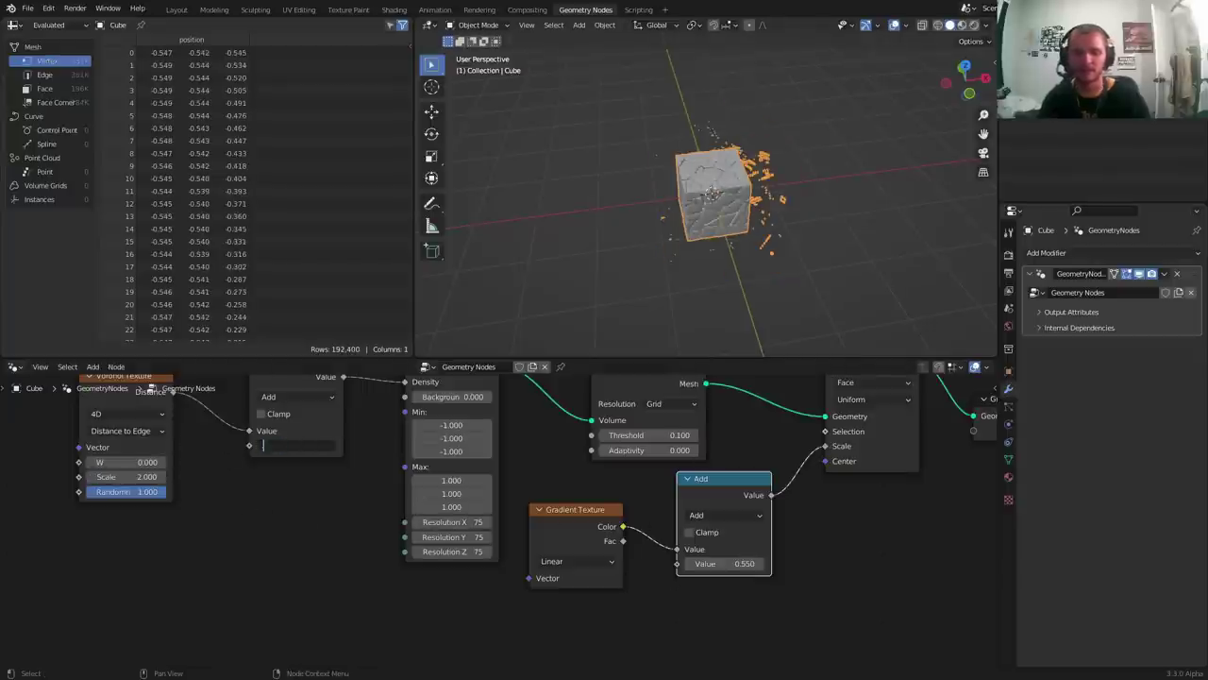
type(".08")
key("Return")
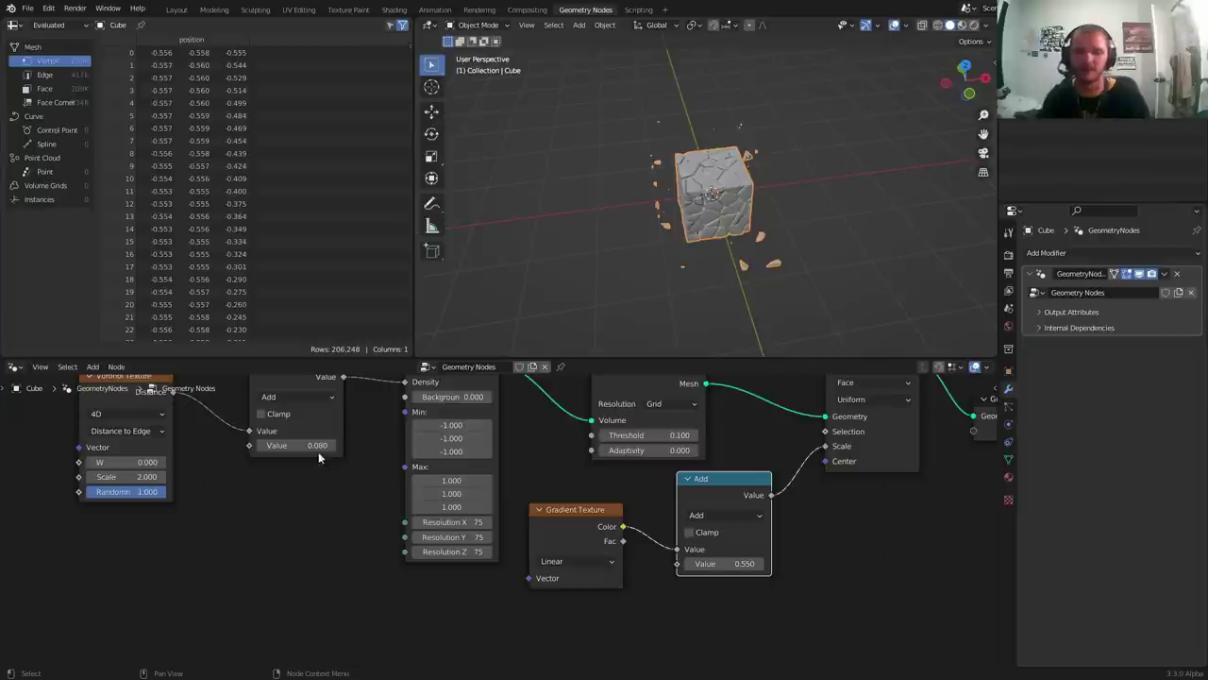
left_click(319, 447)
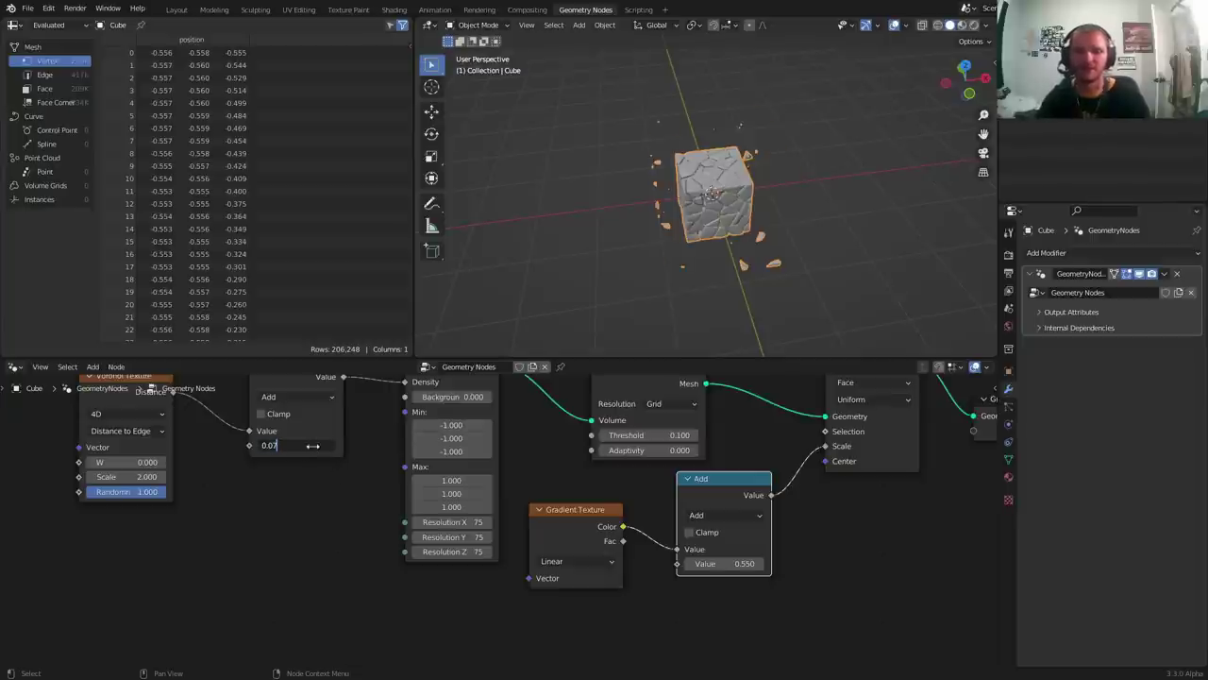
type("0.07")
key("Return")
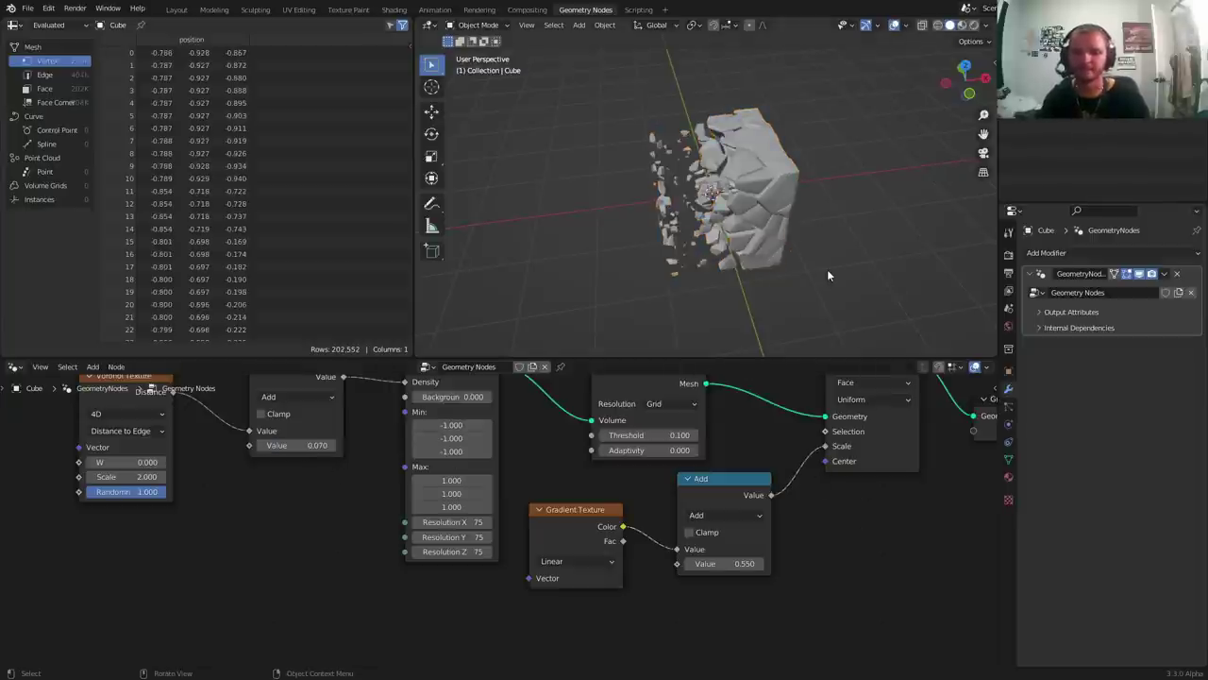
Raise the value of the Add node after the Gradient Texture to 0.8, and inspect the fractured cube from several angles
left_click_drag(741, 562, 769, 563)
middle_click_drag(802, 279, 785, 262)
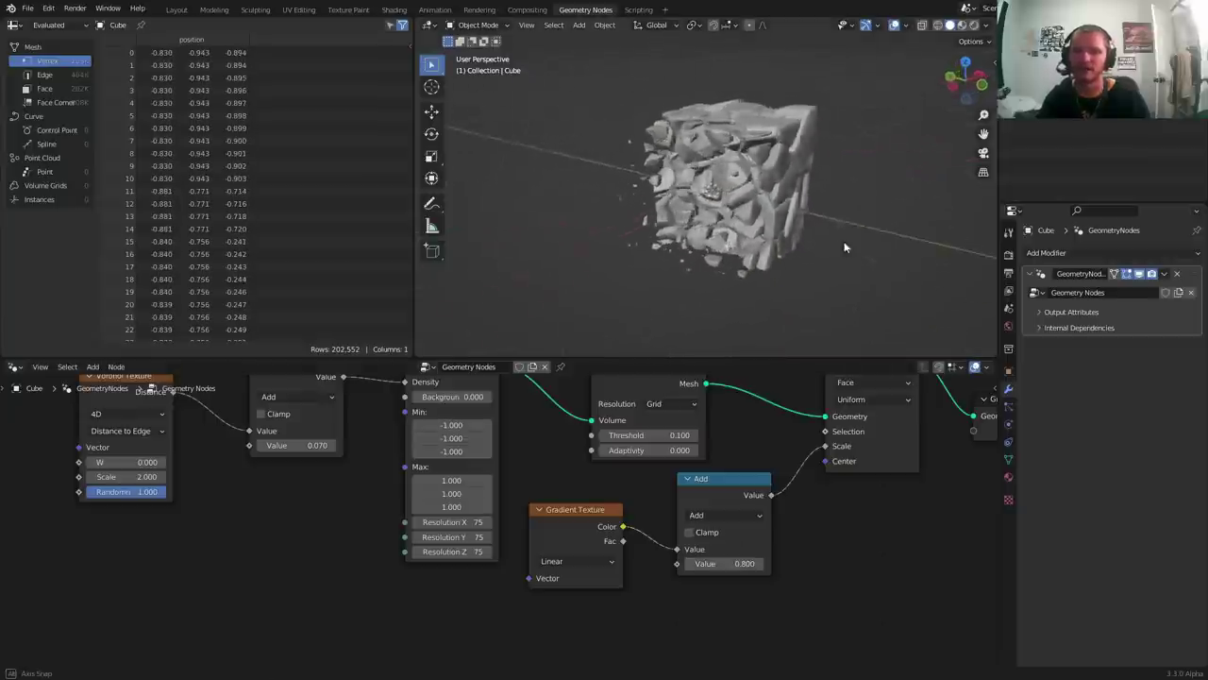
middle_click_drag(845, 247, 831, 263)
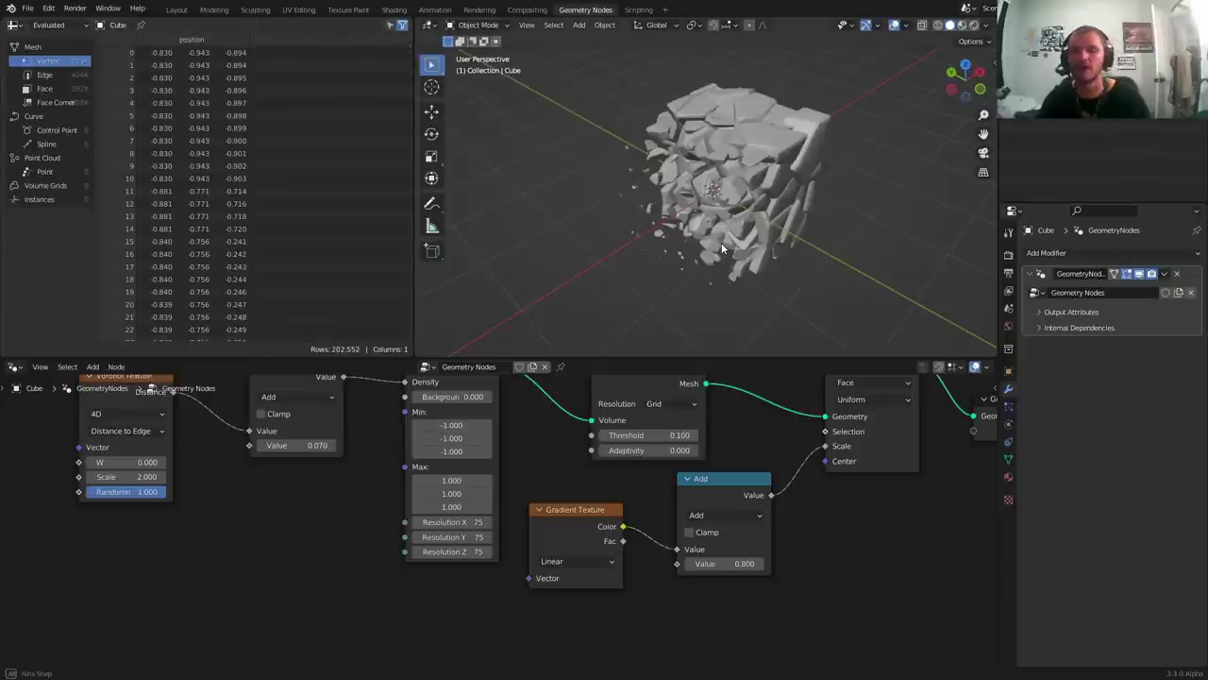
middle_click_drag(721, 244, 683, 256)
Make room beside the Volume Cube, place a UV Sphere node below the Voronoi Texture, and preview the sphere through the output
middle_click_drag(383, 455, 650, 497)
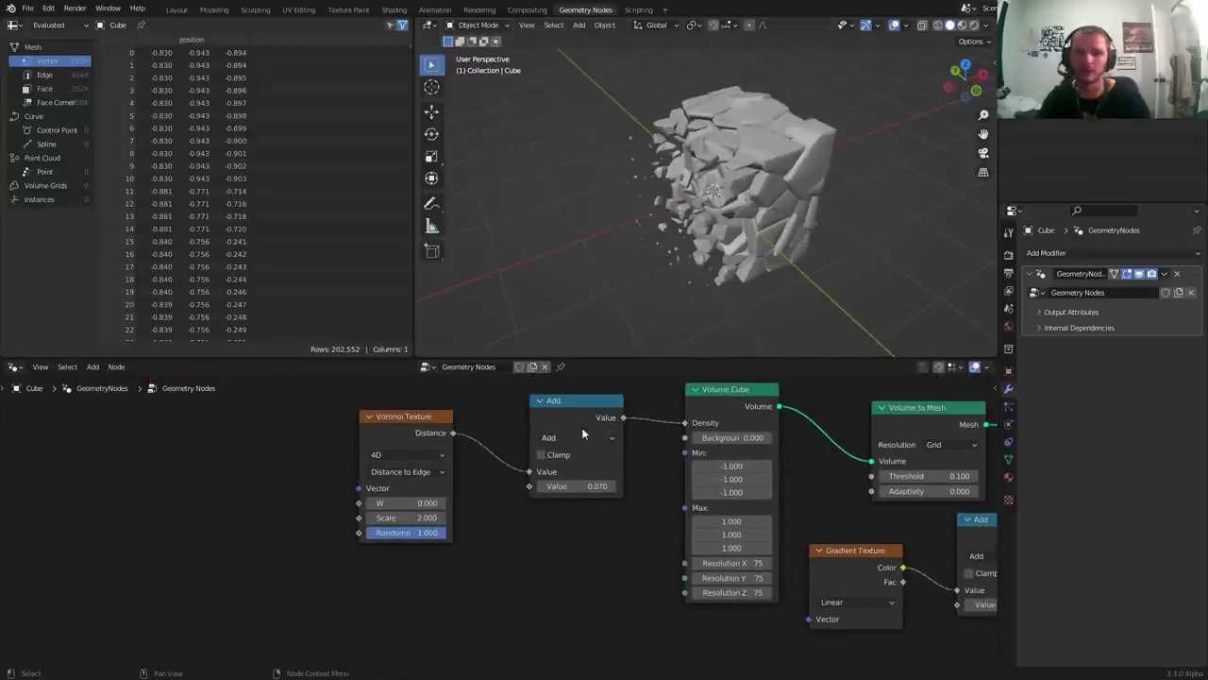
left_click_drag(582, 427, 551, 431)
middle_click_drag(550, 431, 539, 406)
key("shift+a")
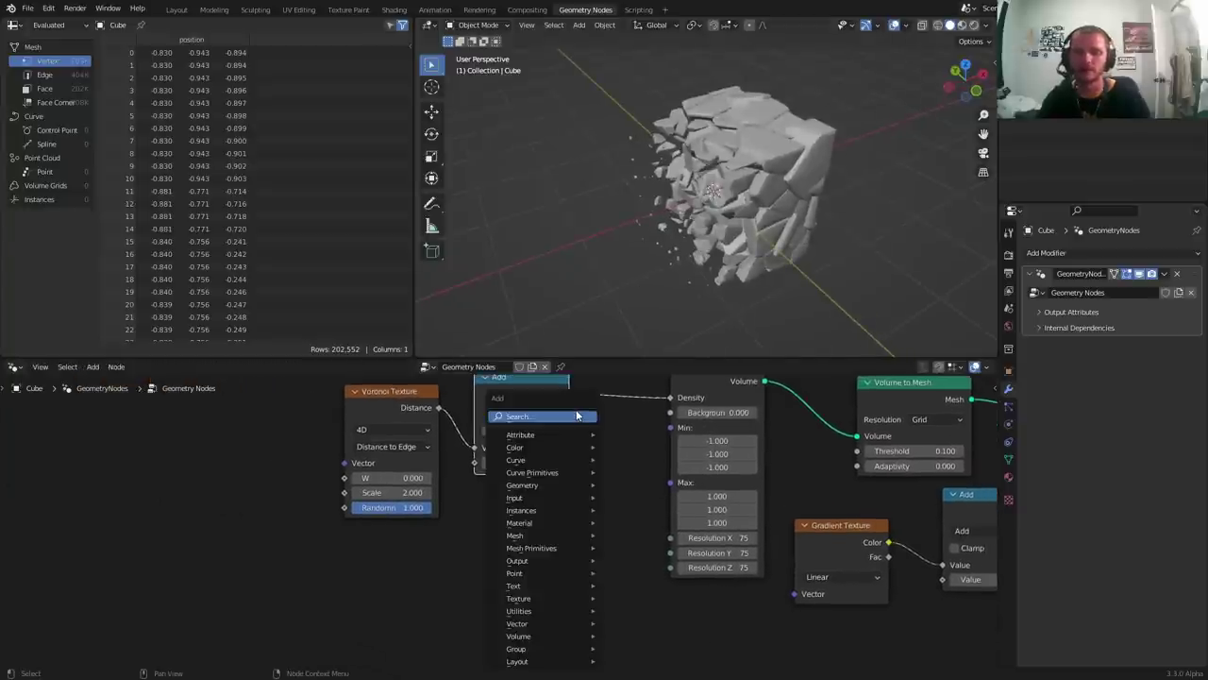
type("u")
key("Return")
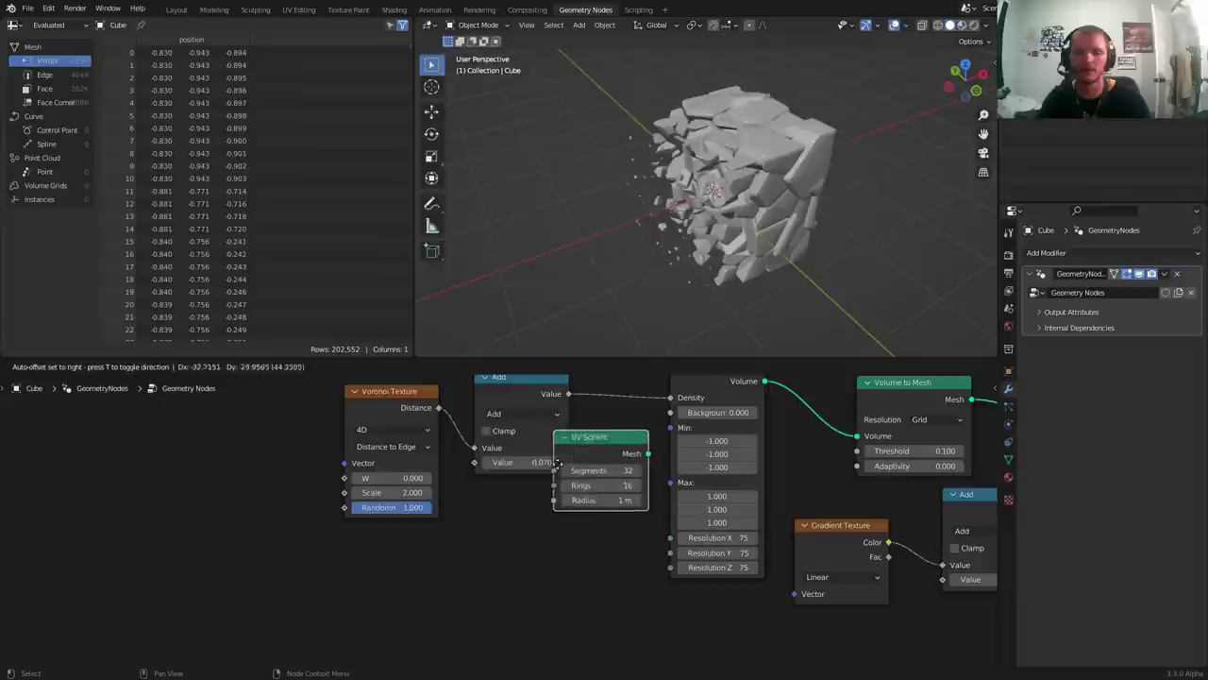
left_click(369, 548)
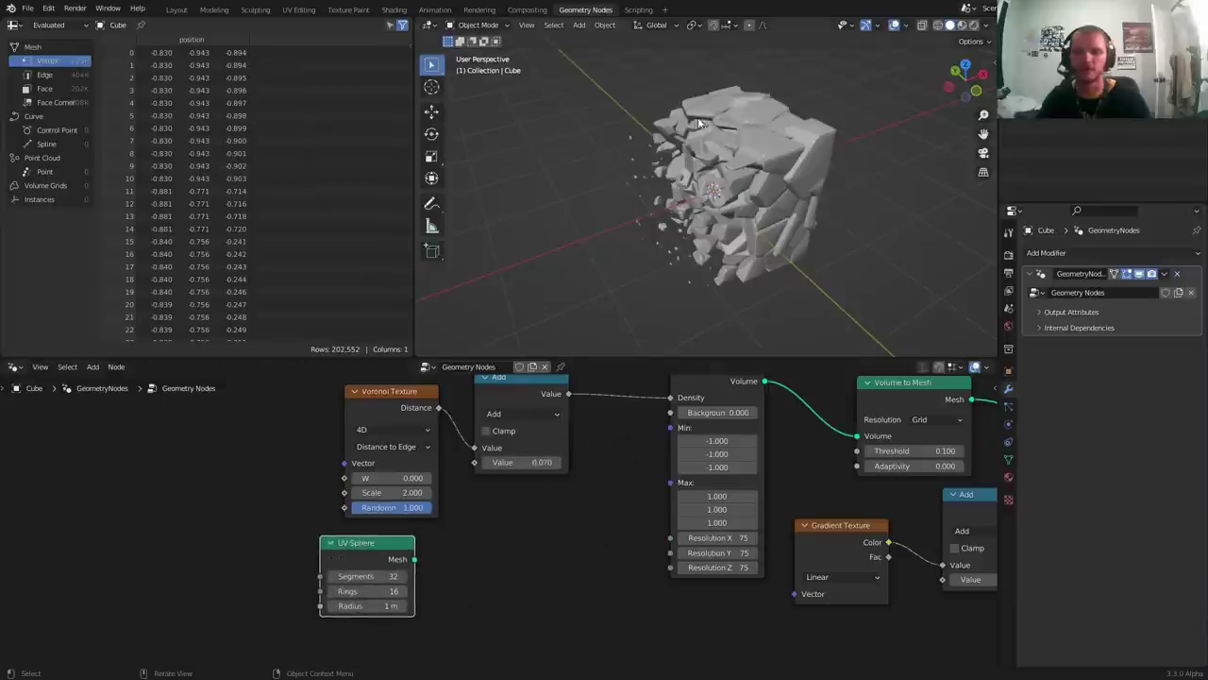
left_click(398, 560, "ctrl+shift")
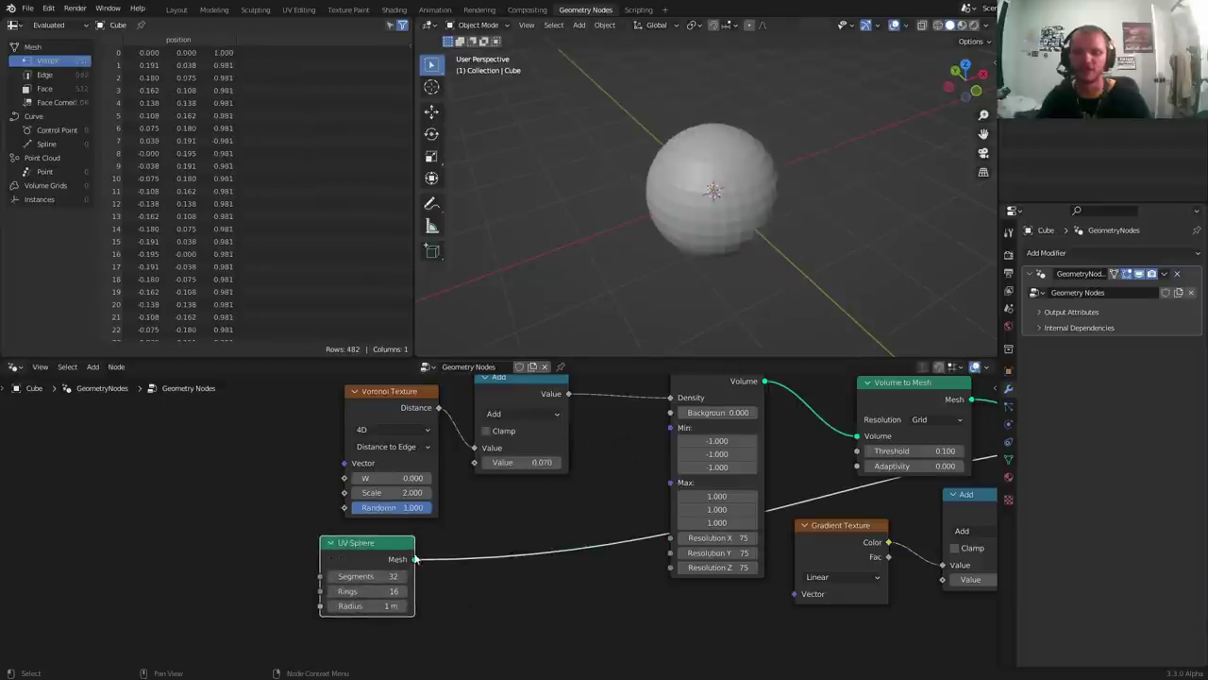
Try linking the UV Sphere's Mesh output to the Volume Cube's Density input, and undo the link
middle_click_drag(684, 449, 630, 487)
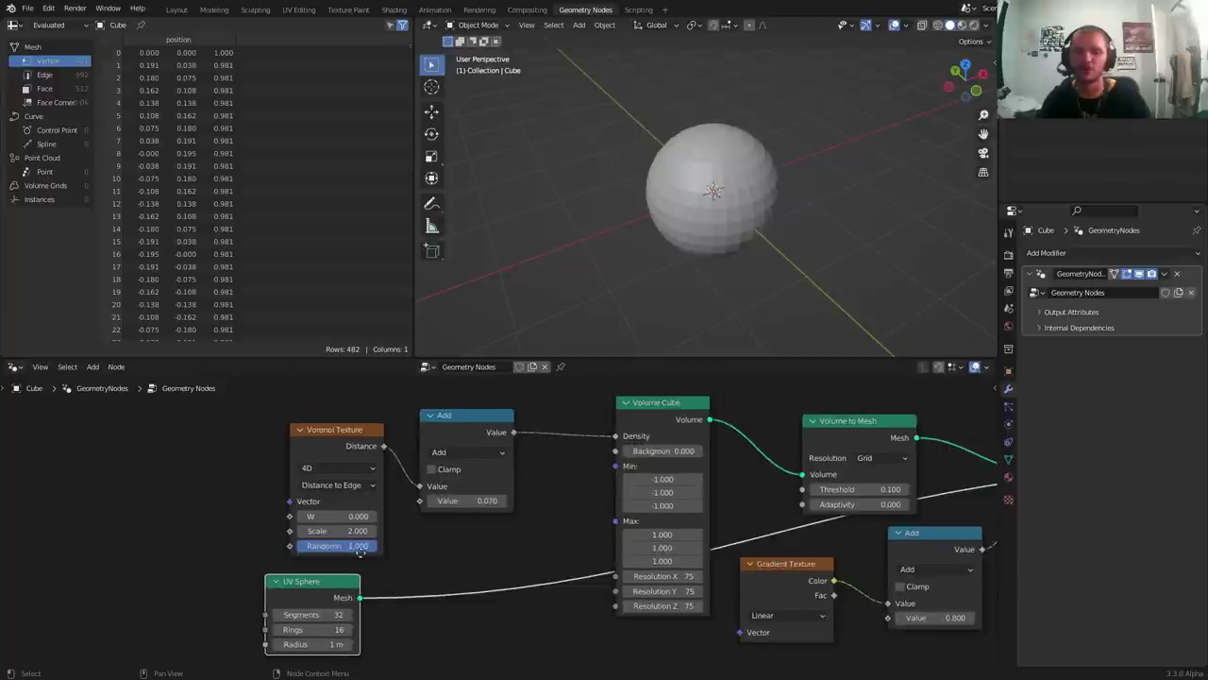
middle_click_drag(359, 552, 451, 500)
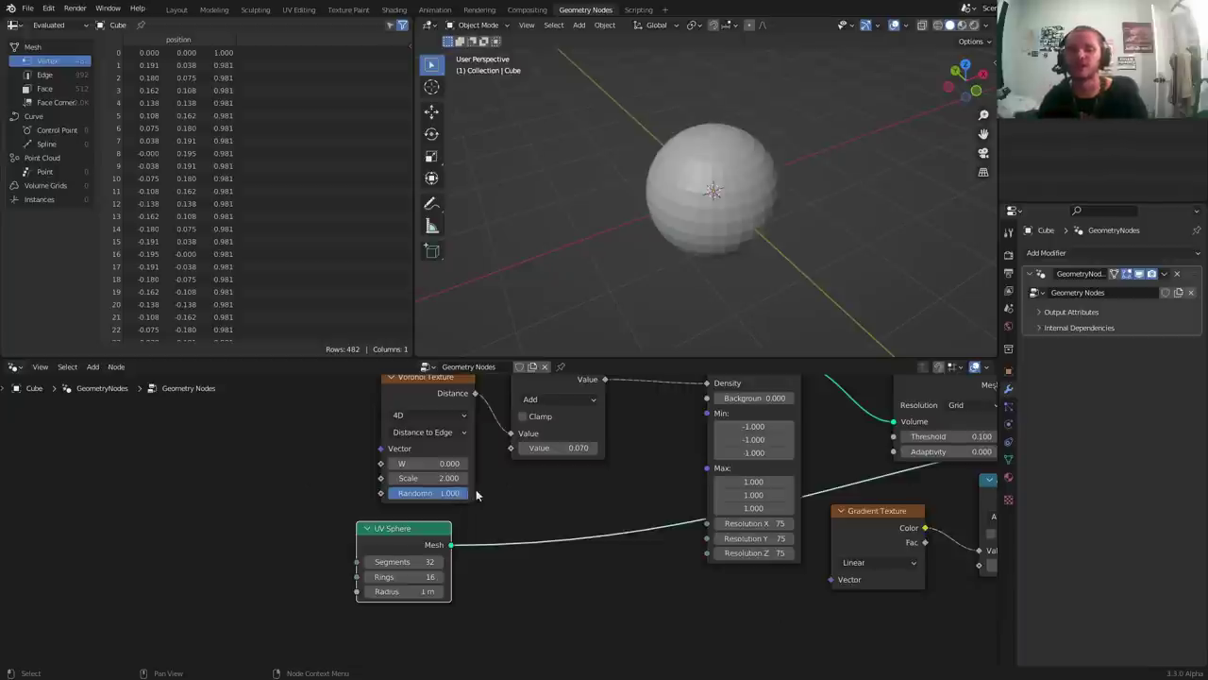
mouse_move(450, 549)
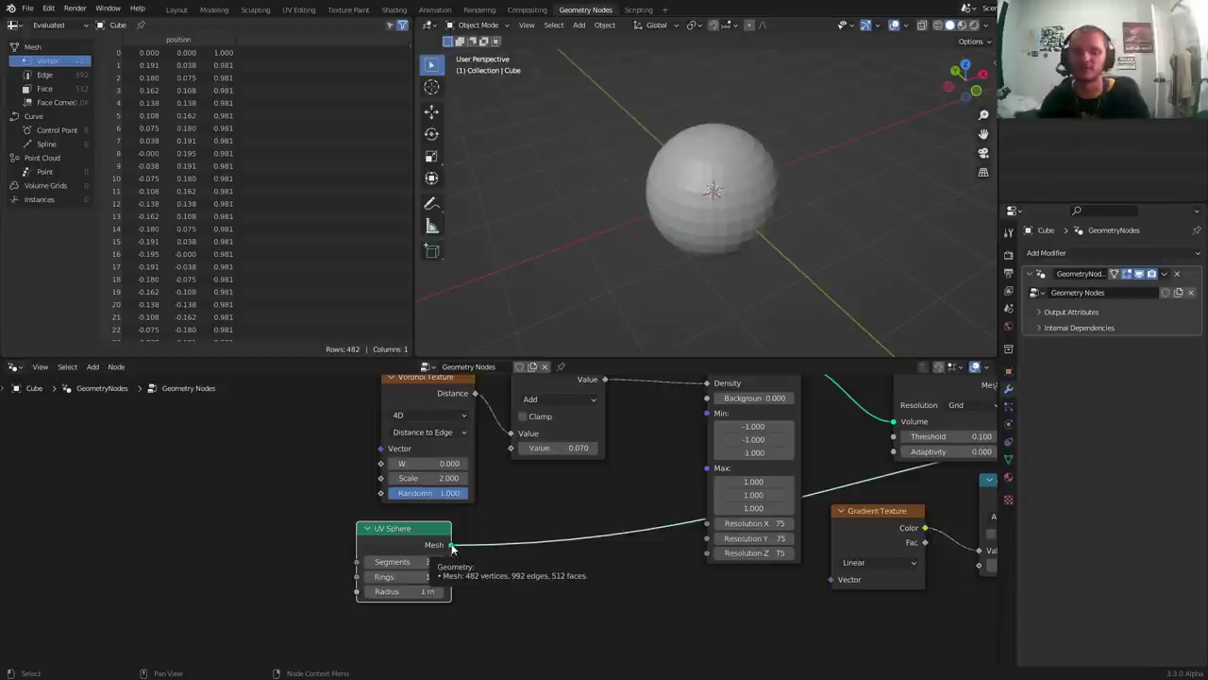
middle_click_drag(451, 548, 421, 575)
left_click_drag(416, 573, 672, 411)
key("ctrl+z")
key("ctrl+z")
Insert a Geometry Proximity node after the UV Sphere, and link its Distance output to the Volume Cube's Density input
key("shift+a")
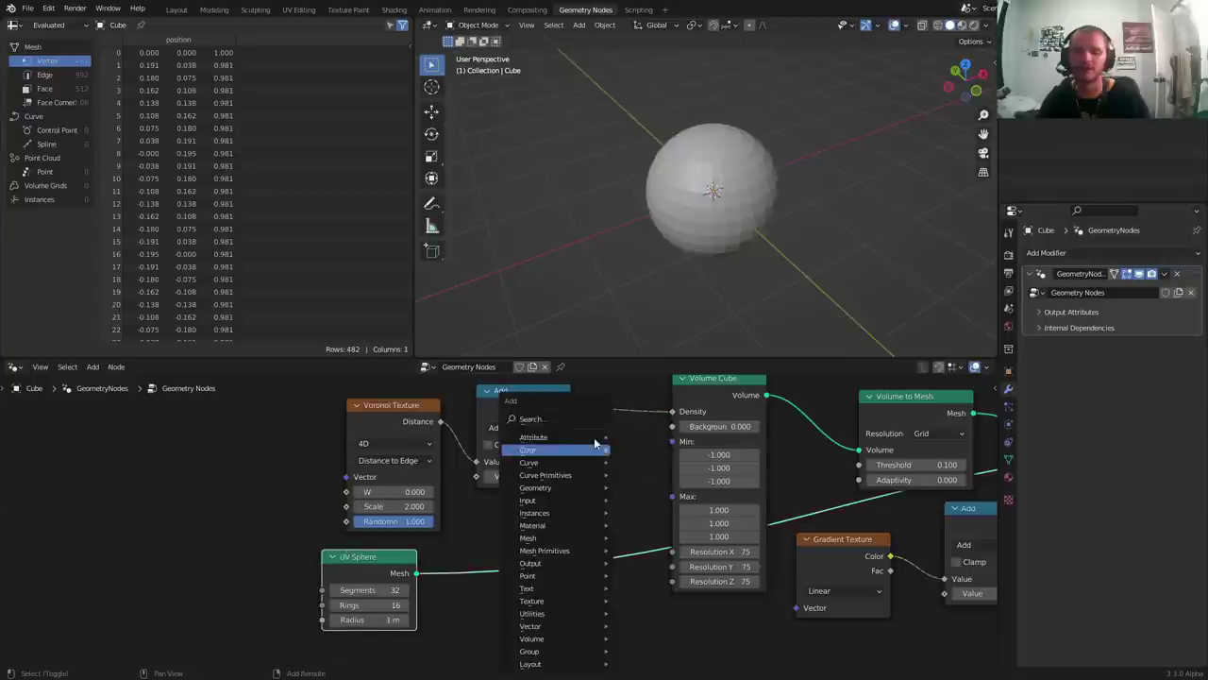
left_click(595, 415)
type("prox")
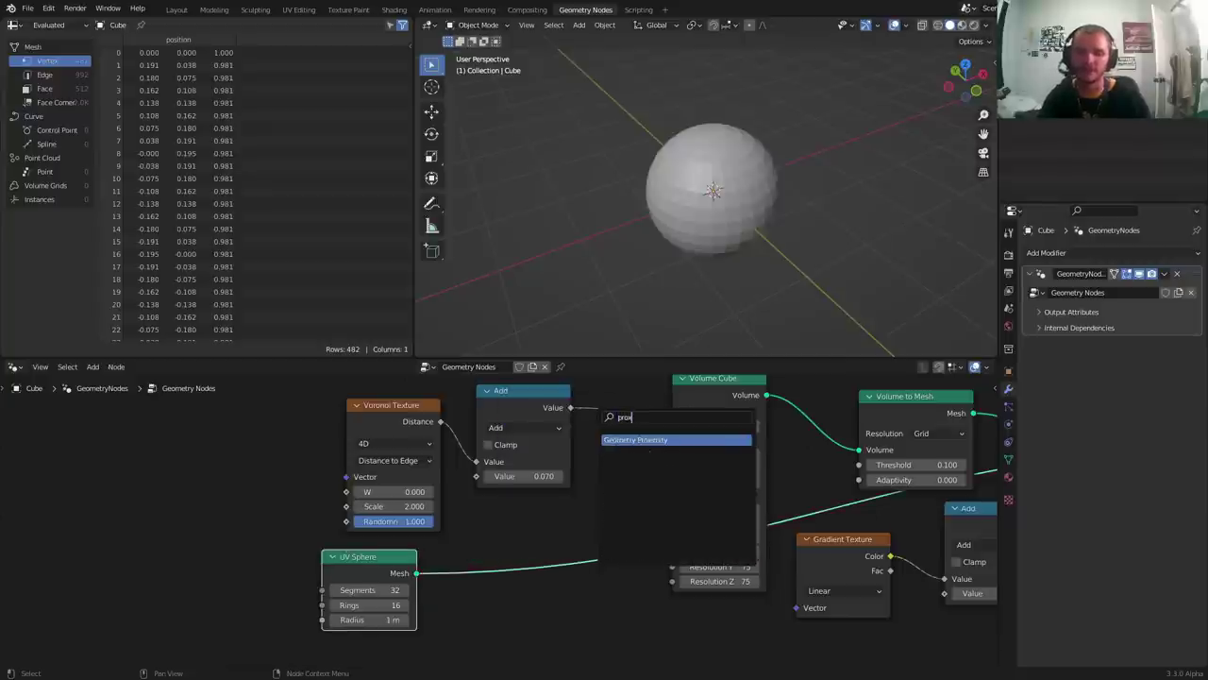
key("Return")
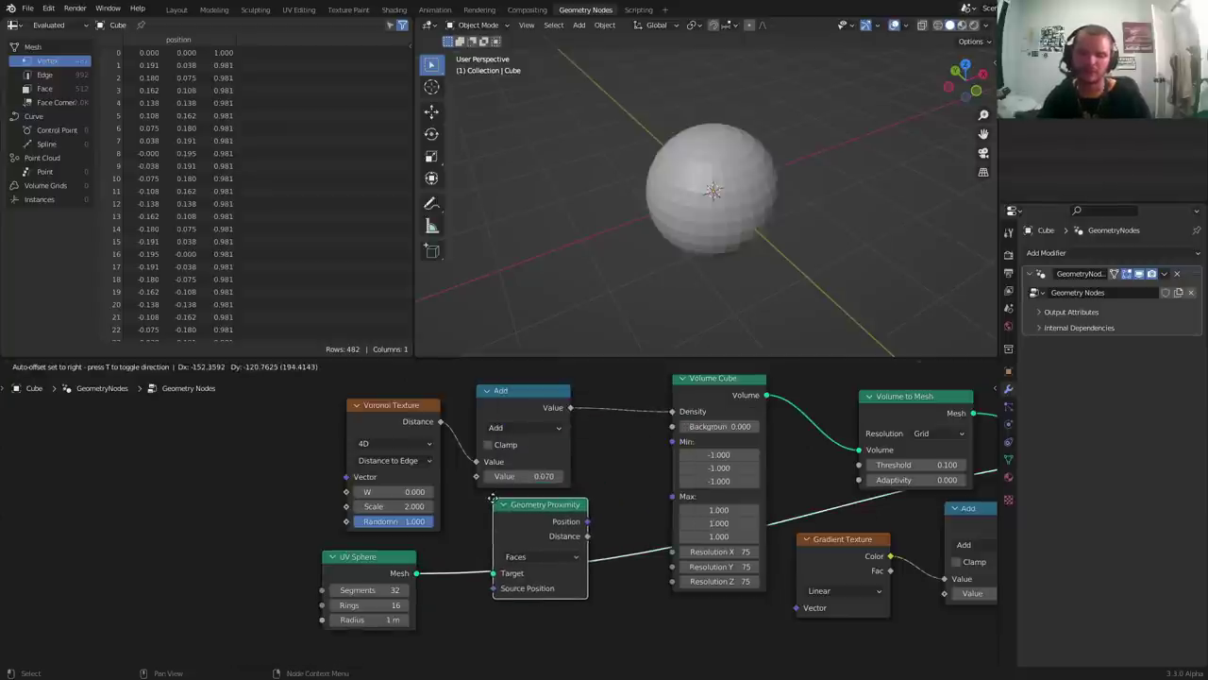
left_click(489, 497)
left_click_drag(534, 516, 677, 408)
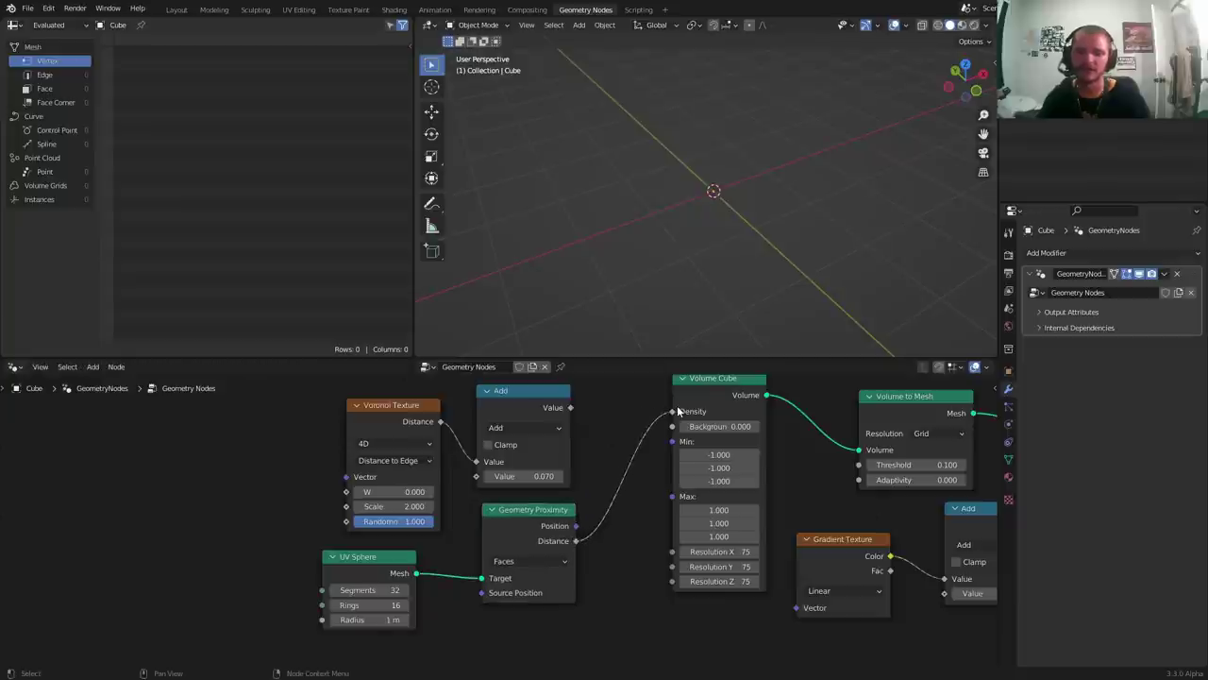
Preview the Volume Cube's raw volume through the output, and inspect it up close from another angle
left_click(730, 401, "ctrl+shift")
middle_click_drag(723, 248, 773, 171)
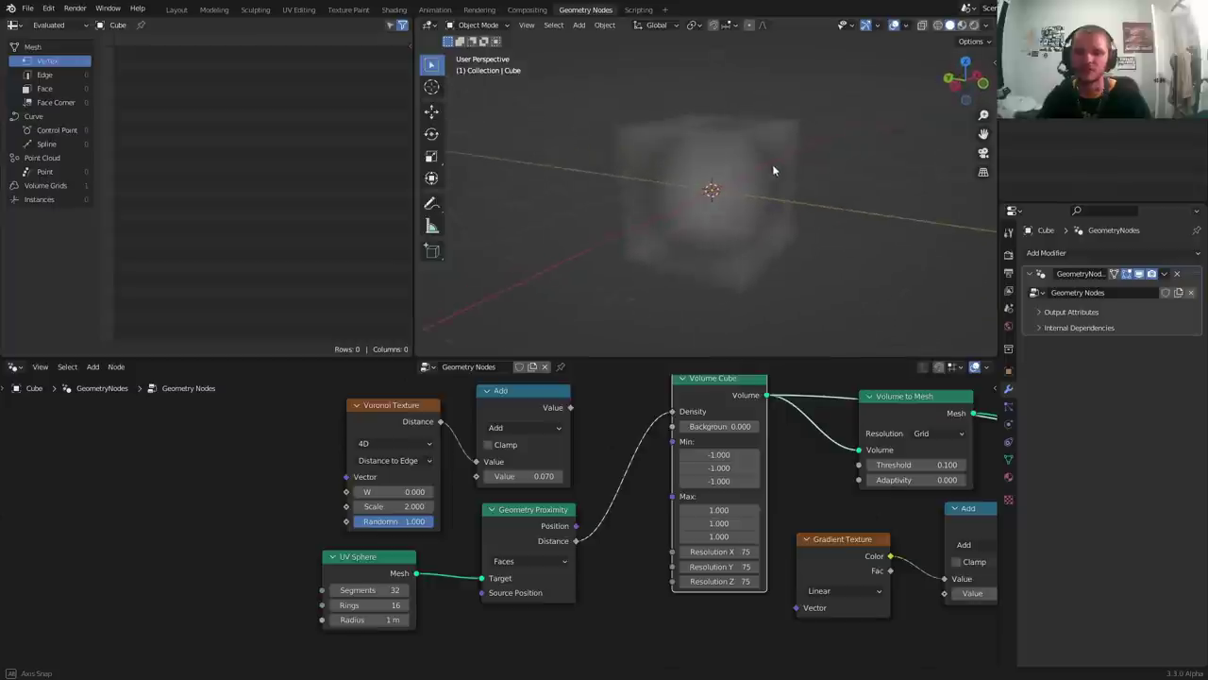
scroll(777, 164, "up", 2)
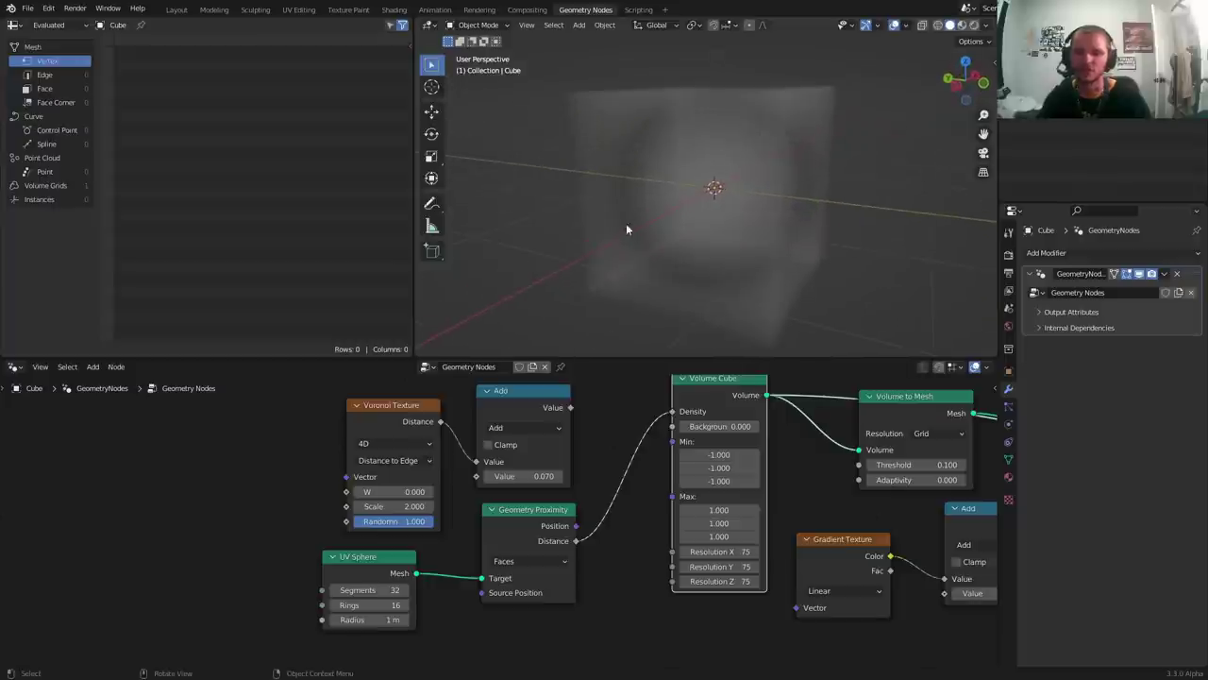
Duplicate the Add node and insert the copy between Geometry Proximity's Distance output and the Volume Cube's Density input
left_click(543, 406)
key("shift+d")
left_click(661, 472)
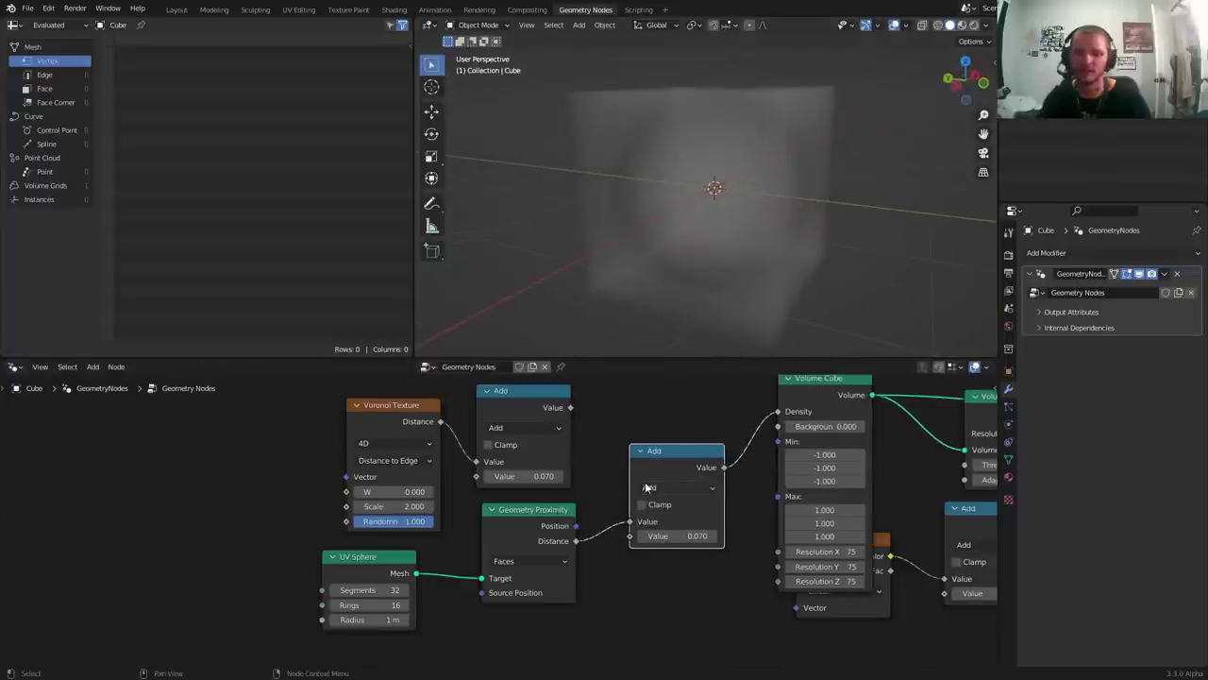
Try the duplicated math node as Multiply with a value of 3.3, as Greater Than and as Maximum
left_click(654, 488)
left_click(658, 345)
left_click_drag(664, 535, 969, 535)
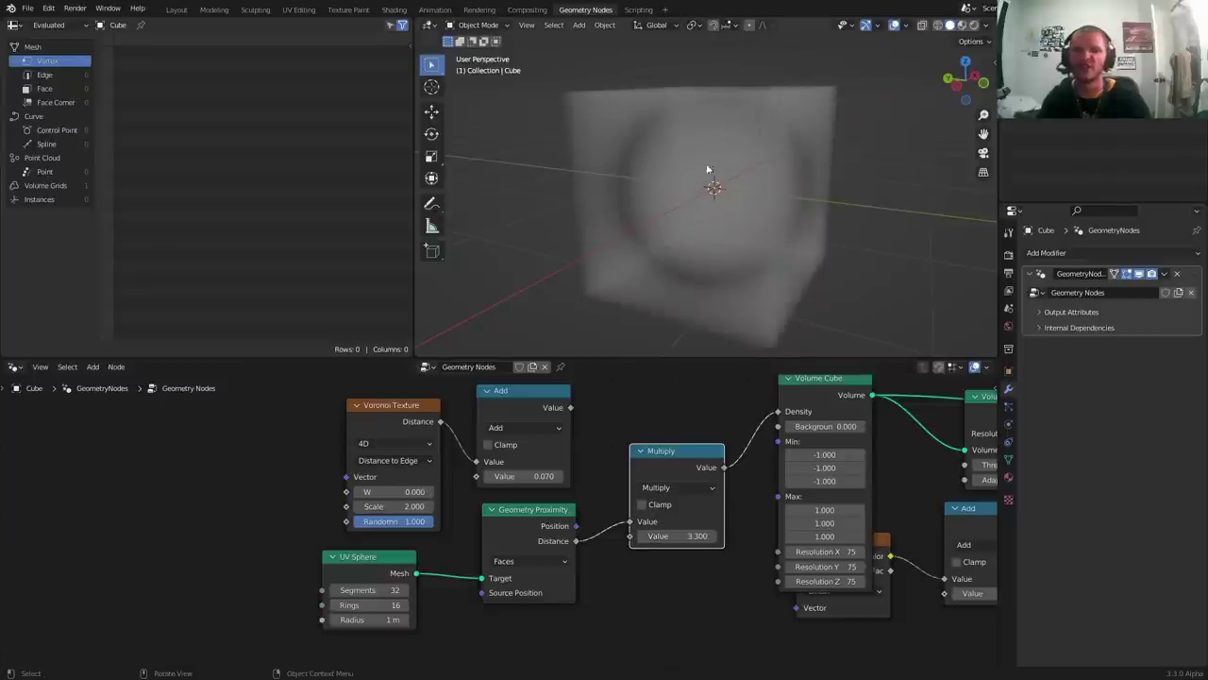
left_click(677, 487)
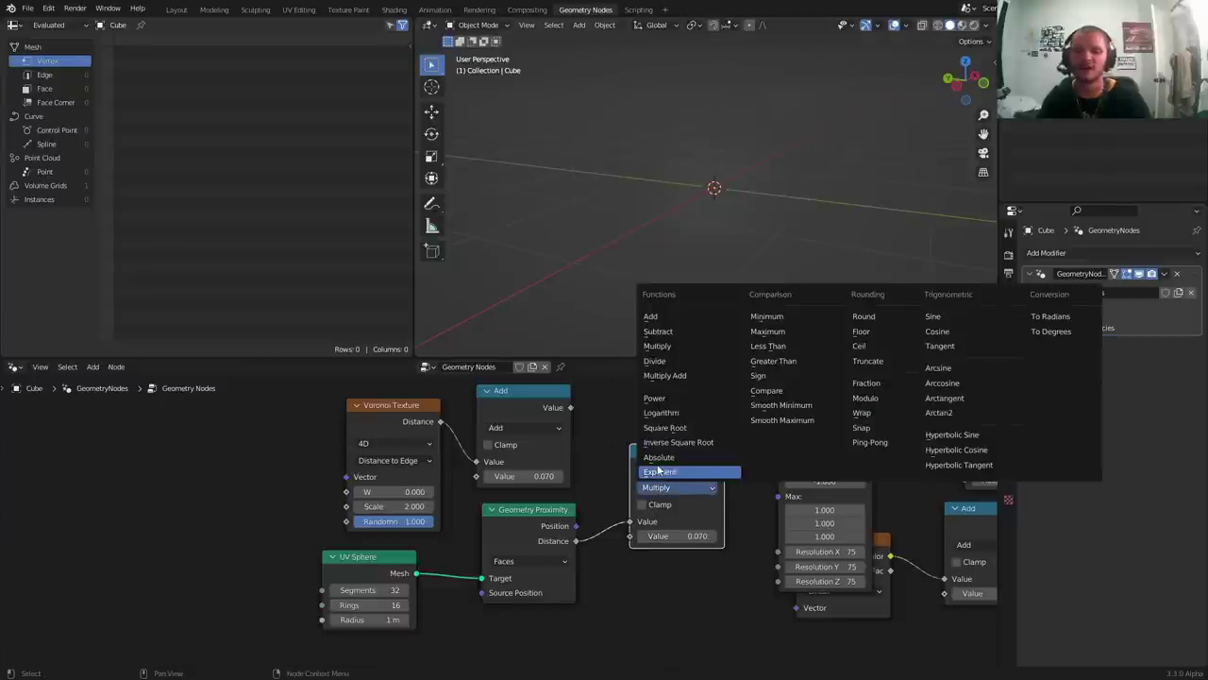
left_click(665, 473)
left_click(677, 487)
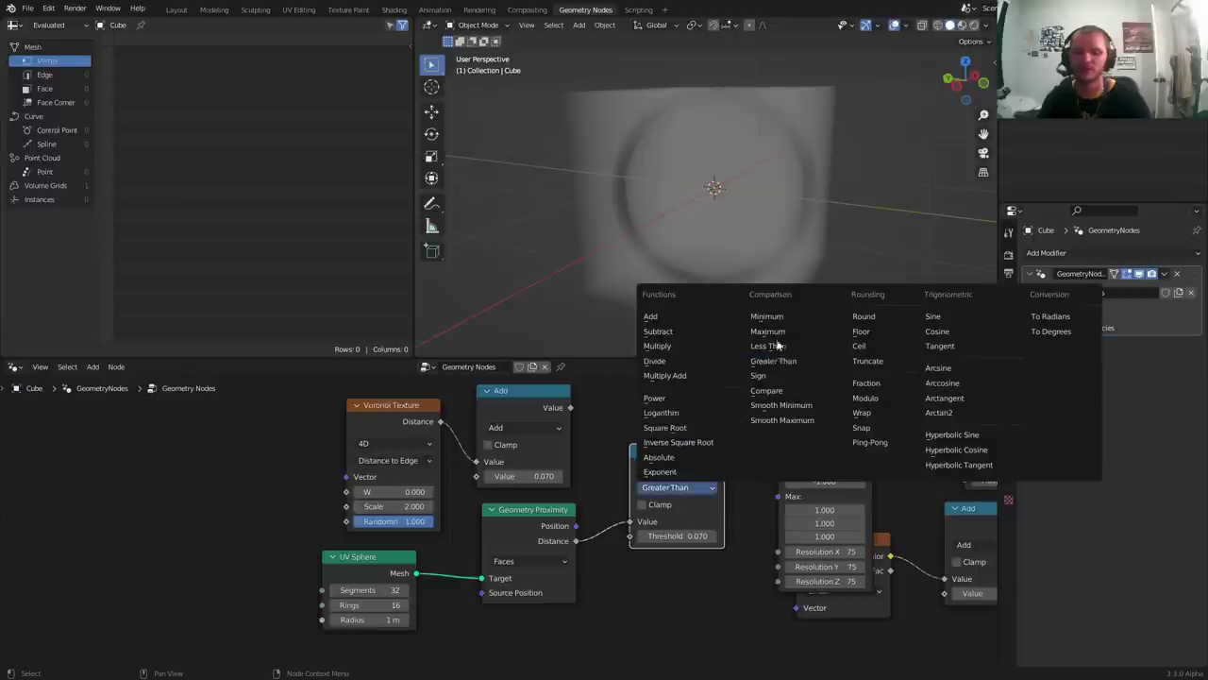
left_click(777, 337)
Change the math node after Geometry Proximity to Less Than, try a threshold of 0, and set it to 0.01
left_click(677, 487)
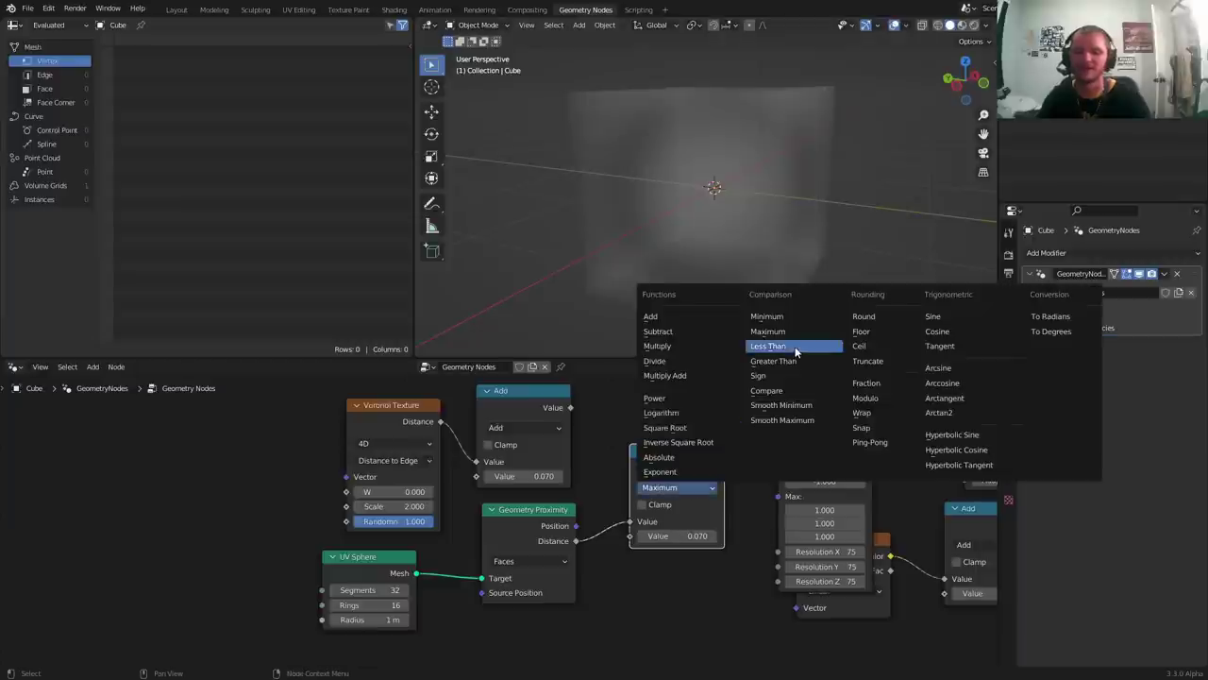
left_click(831, 421)
left_click_drag(691, 535, 653, 535, "shift")
left_click(693, 537)
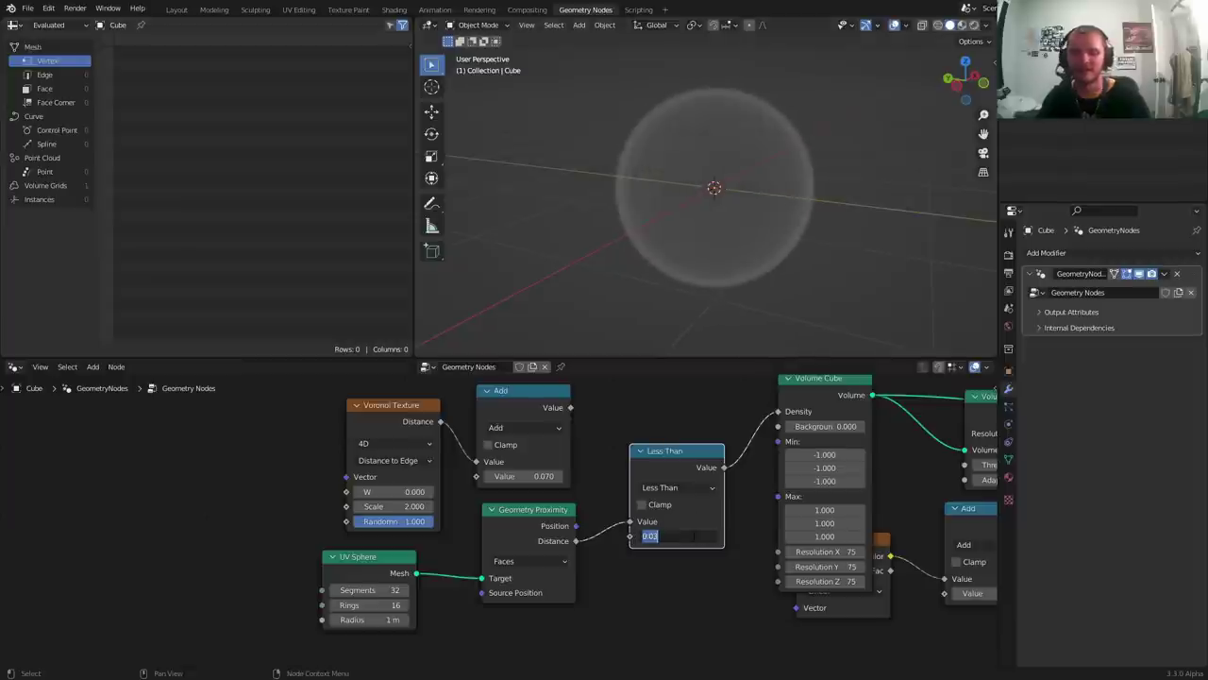
type("0")
key("Return")
left_click(694, 536)
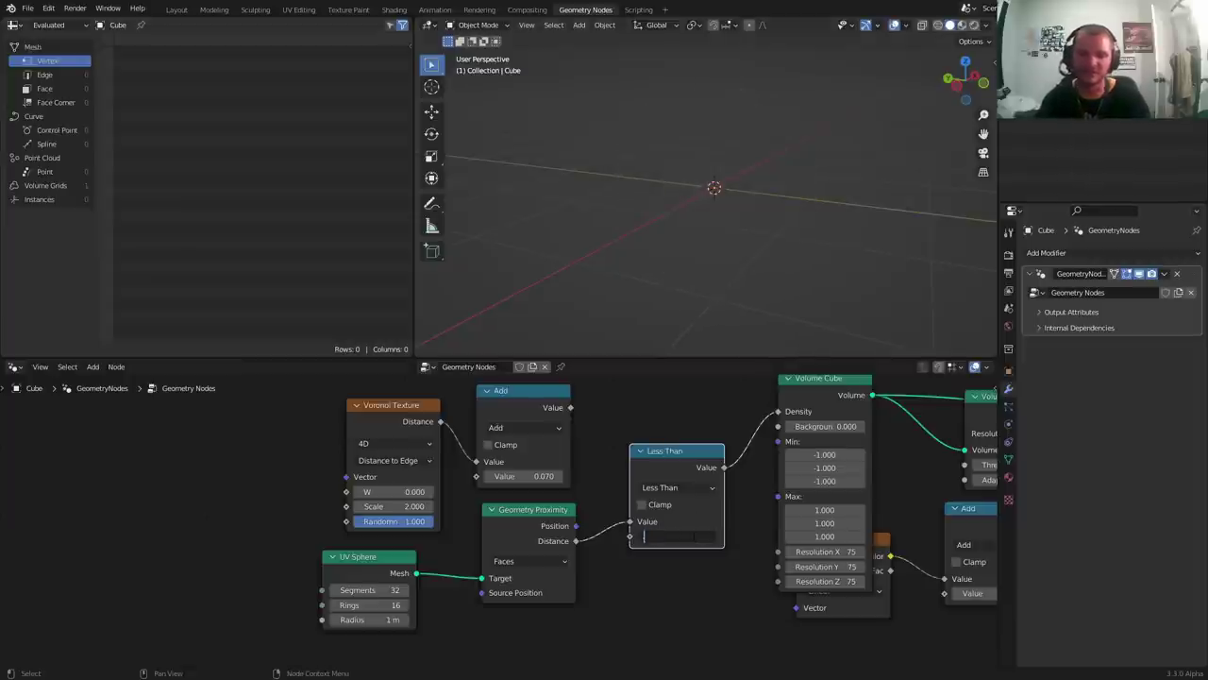
type("0.01")
key("Return")
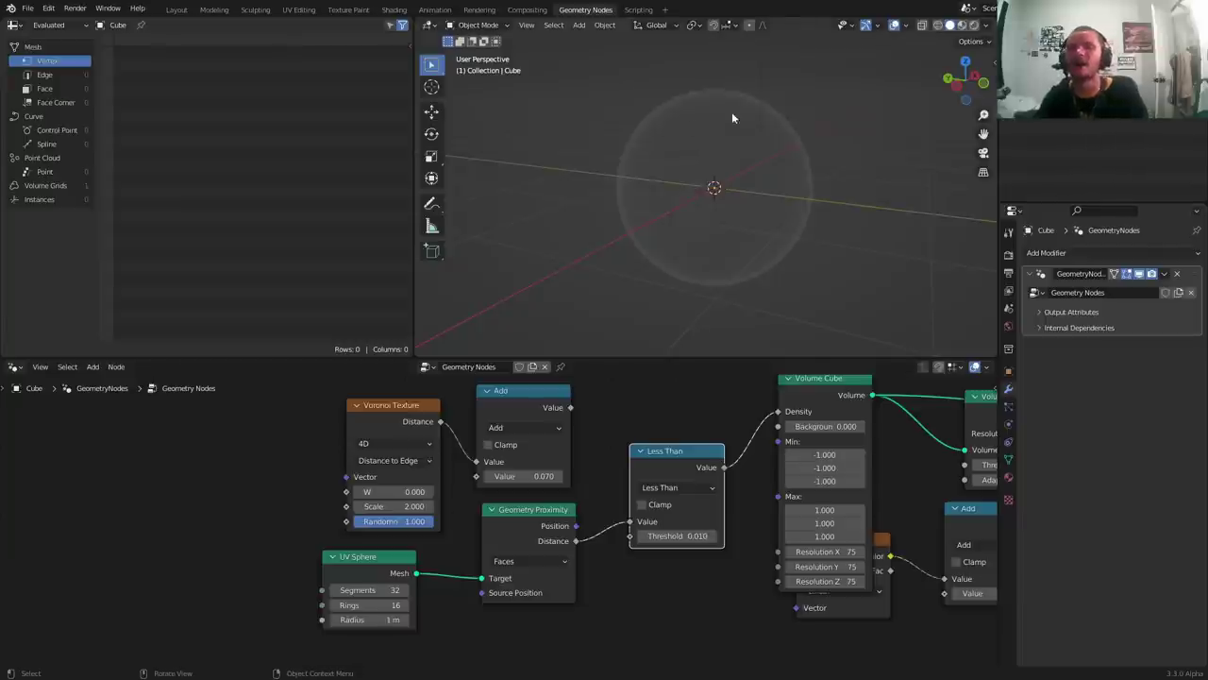
Move the Gradient Texture node further down, and preview the Volume to Mesh result through the output
middle_click_drag(320, 571, 406, 541)
middle_click_drag(965, 561, 591, 574)
left_click_drag(594, 523, 589, 578)
left_click(721, 385, "ctrl+shift")
middle_click_drag(741, 351, 667, 232)
Raise the Less Than threshold to 0.04, and reconnect the Scale Elements geometry to the Group Output
left_click_drag(402, 518, 434, 519)
middle_click_drag(720, 210, 793, 246)
middle_click_drag(879, 441, 745, 486)
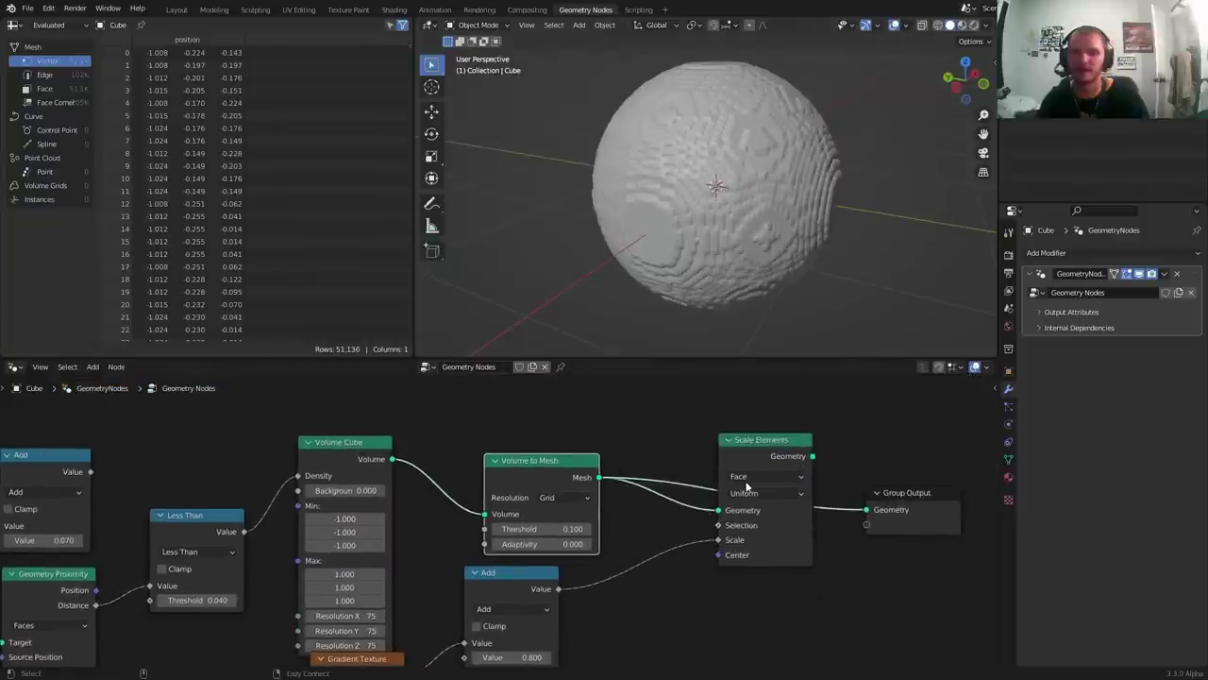
left_click(761, 450, "alt+shift")
Duplicate the Less Than node before the Volume Cube, set the copy to Multiply, and feed it the Voronoi's Add value
middle_click_drag(345, 518, 675, 481)
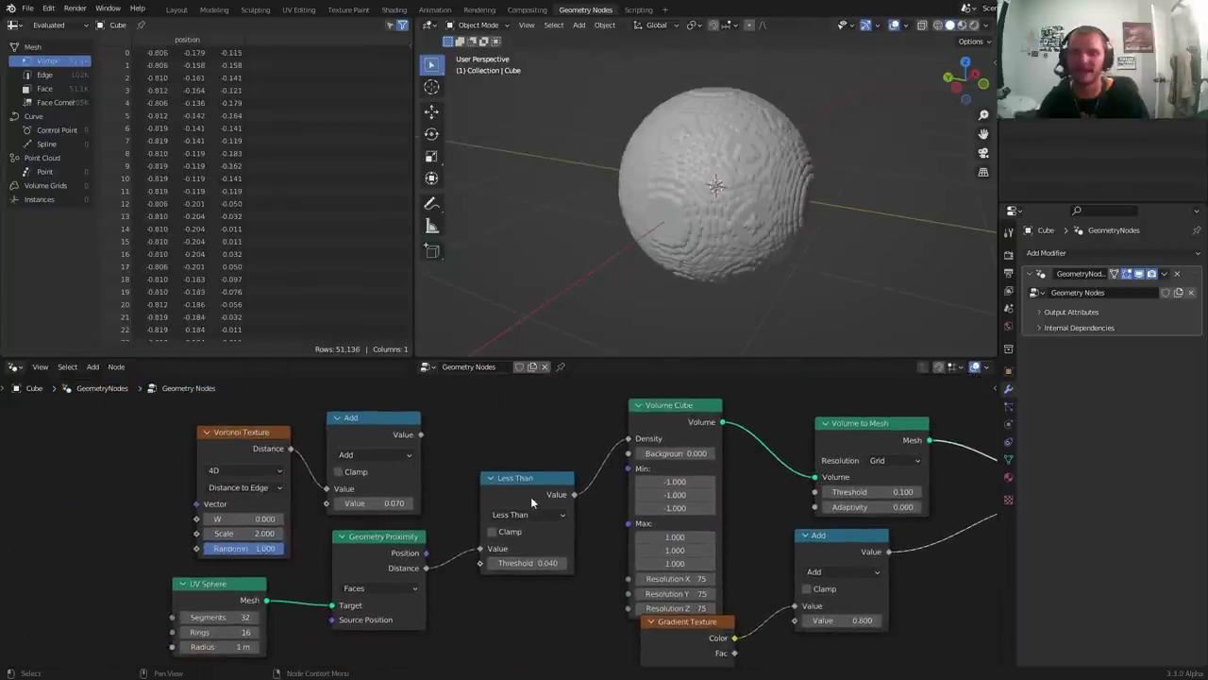
left_click_drag(512, 488, 485, 505)
key("shift+d")
left_click(626, 493)
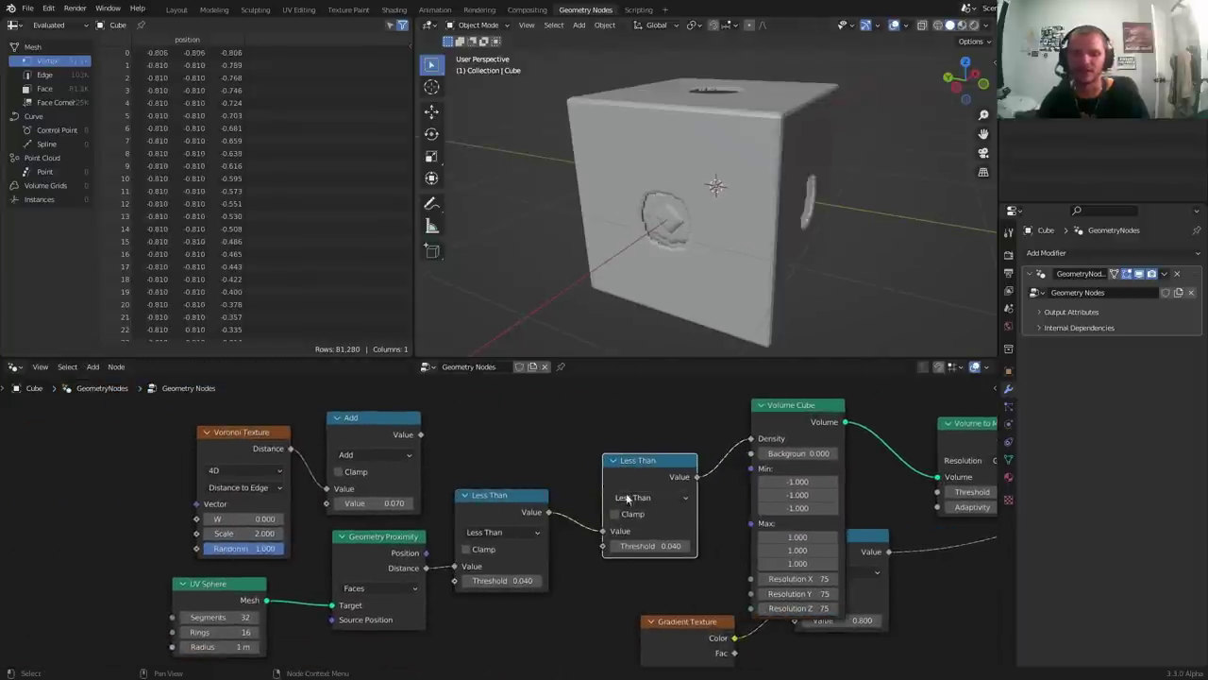
left_click(642, 497)
left_click(631, 355)
left_click_drag(419, 435, 643, 502)
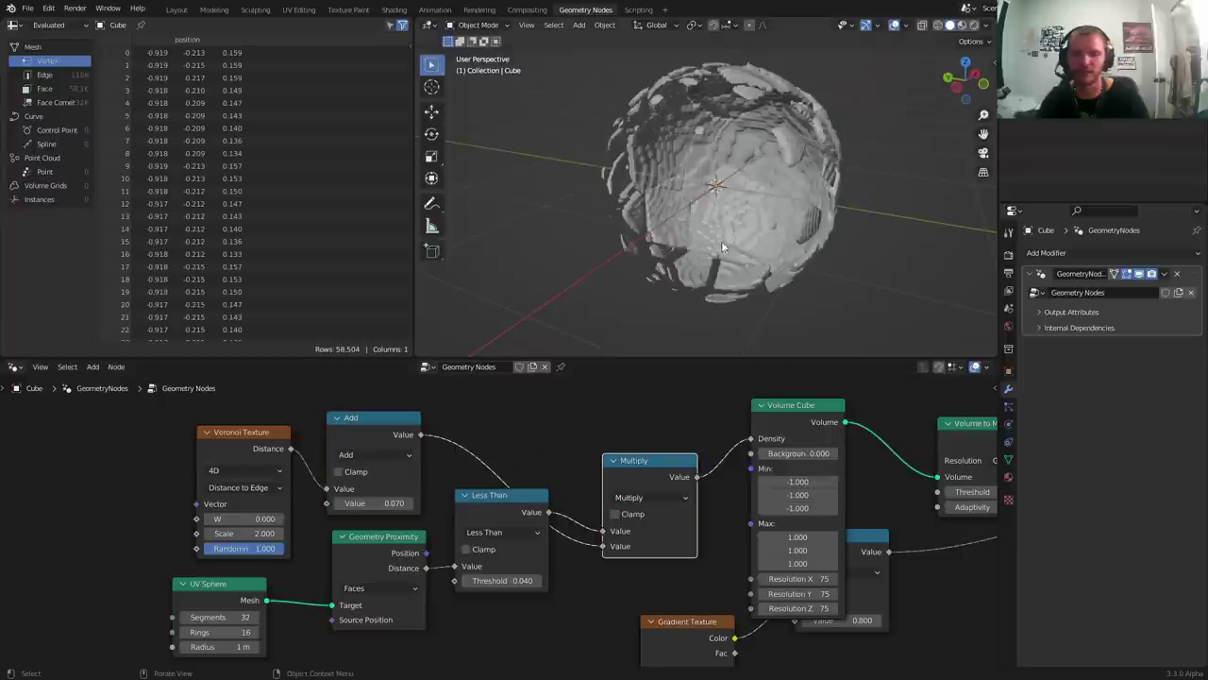
middle_click_drag(723, 248, 699, 267)
Move the gradient's Add node below Volume to Mesh, and preview the Volume to Mesh result through the output
middle_click_drag(904, 500, 540, 490)
left_click_drag(497, 536, 663, 566)
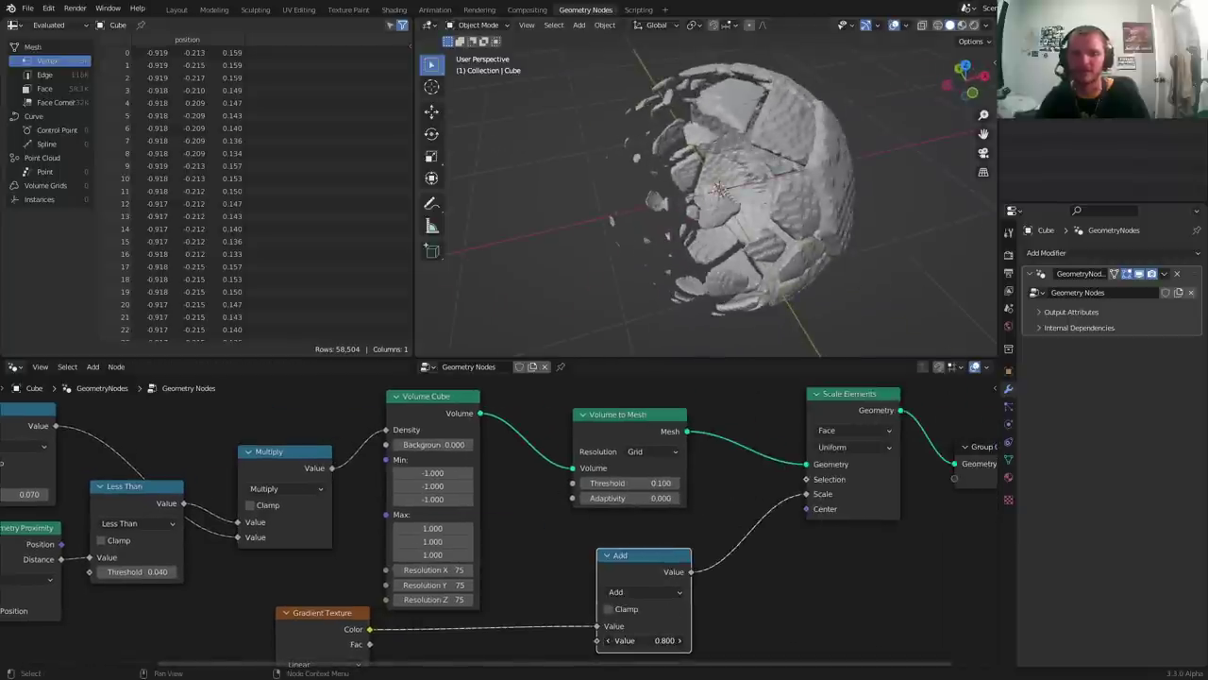
mouse_move(644, 640)
left_mouse_down()
mouse_move(569, 640)
mouse_move(645, 641)
left_mouse_up()
left_click(639, 421)
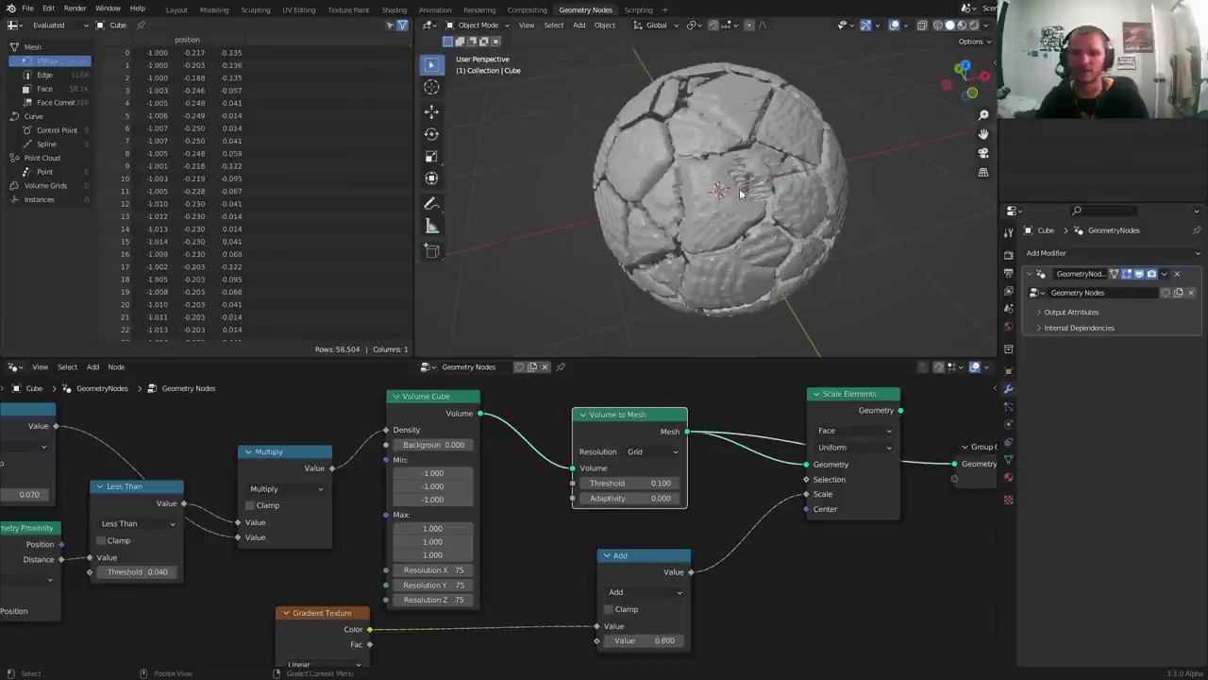
middle_click_drag(742, 194, 675, 184)
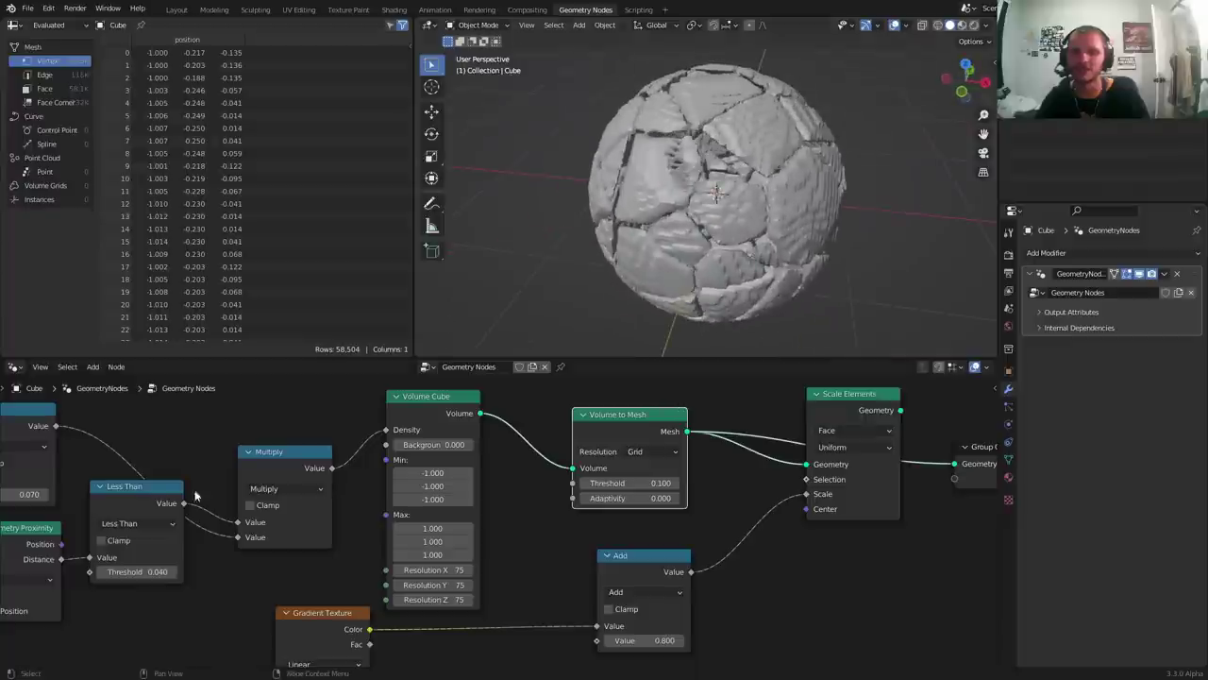
Set the Voronoi Texture's W value to 1
middle_click_drag(195, 496, 584, 498)
left_click(395, 490)
type("1")
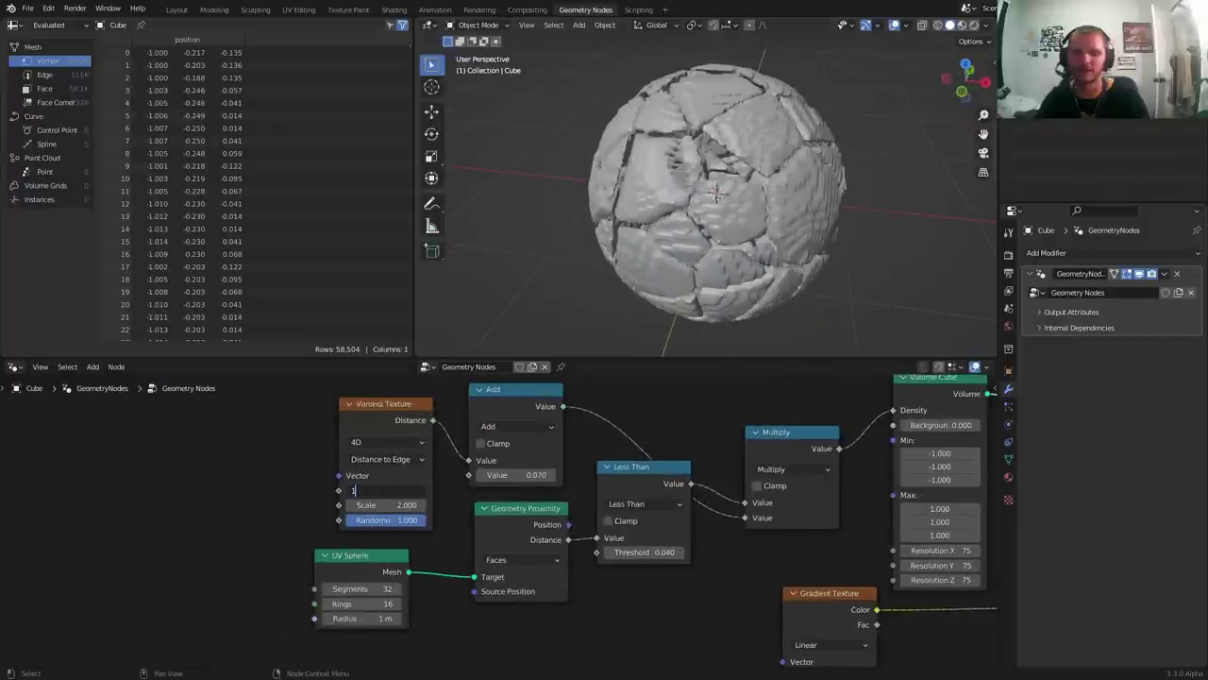
left_click(260, 525)
Try a scale of 3 on the Voronoi Texture, and undo it
left_click(387, 505)
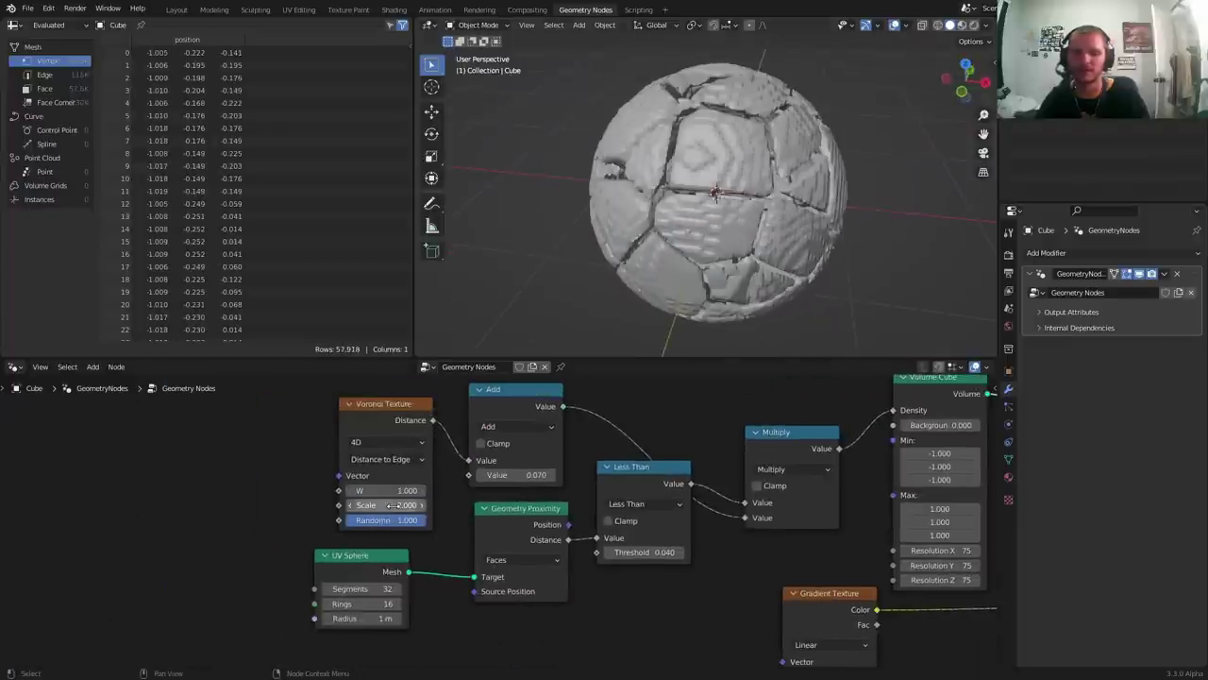
type("3")
key("Return")
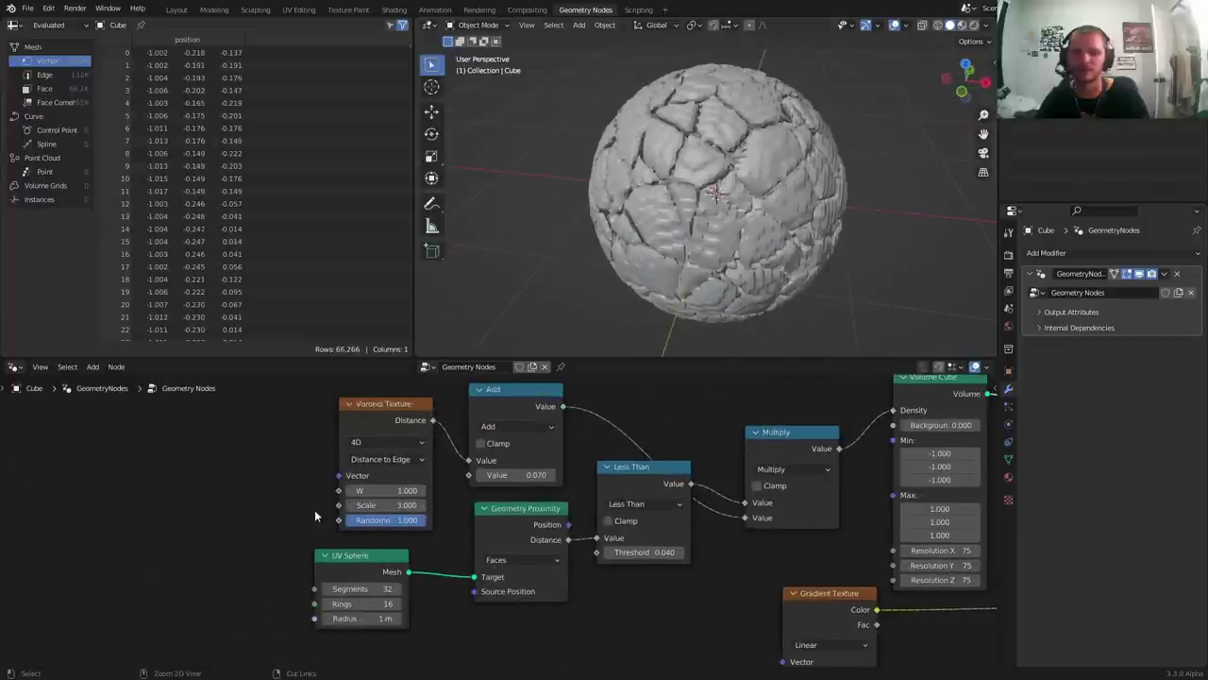
key("ctrl+z")
Add an Object Info node beside the UV Sphere node
middle_click_drag(298, 566, 388, 518)
key("shift+a")
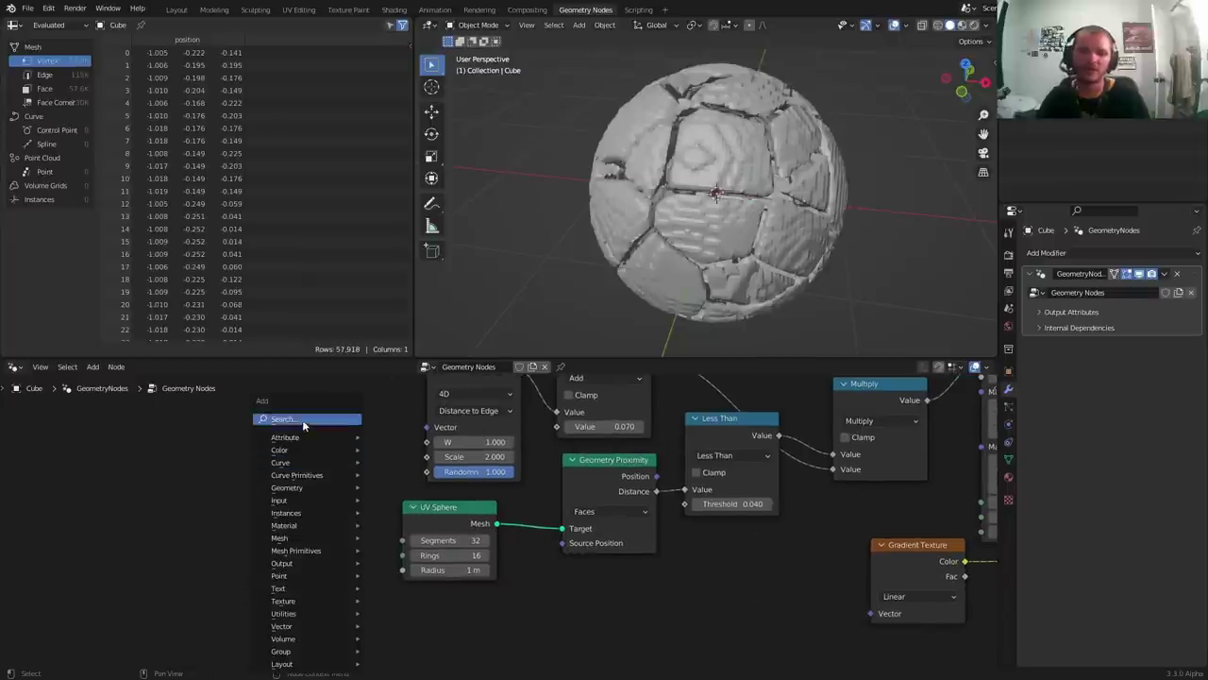
left_click(302, 419)
type("ob")
key("Return")
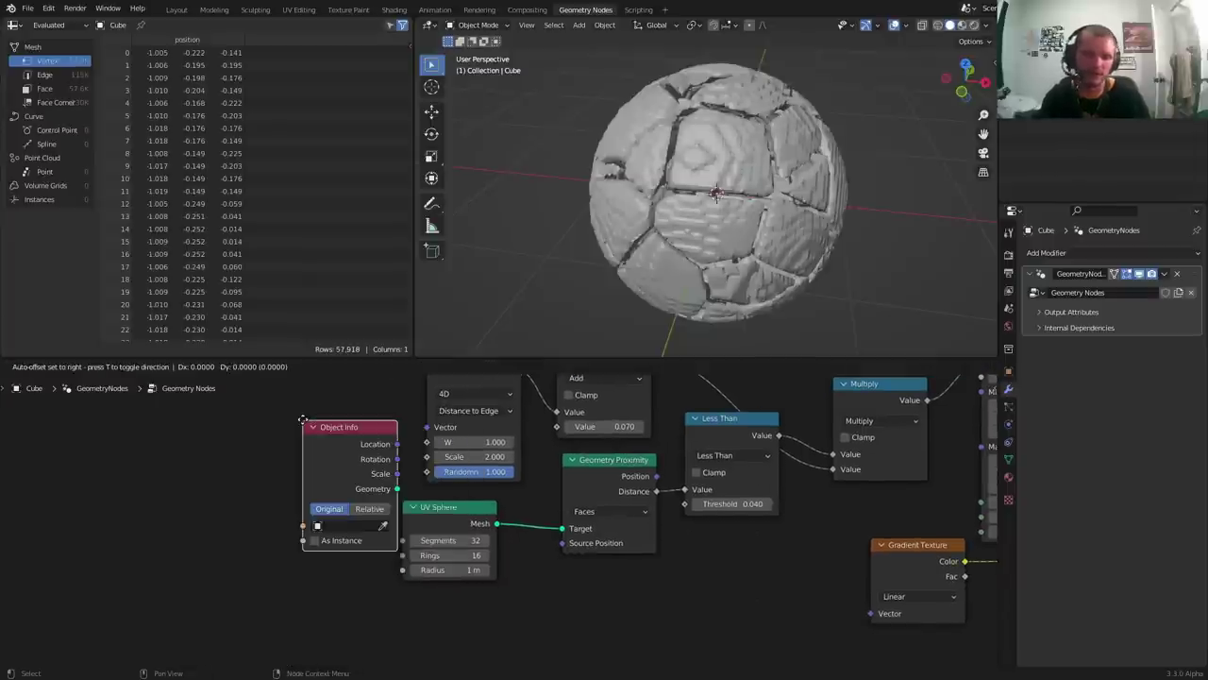
left_click(267, 483)
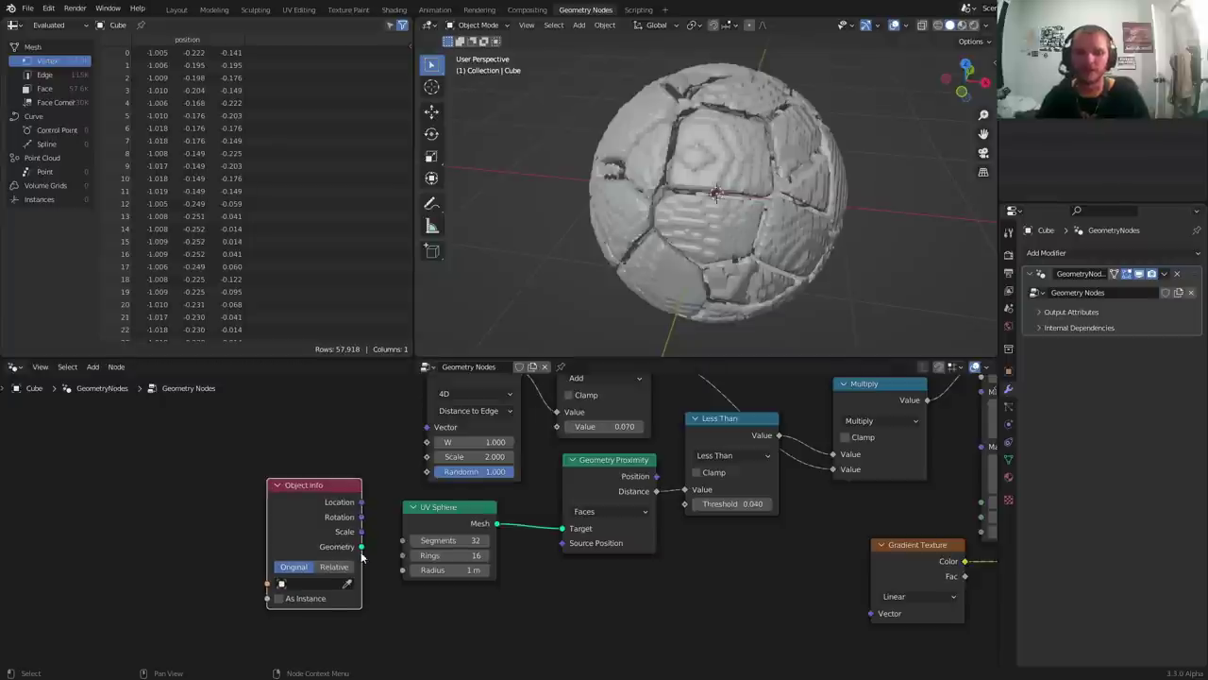
Link the Object Info's Geometry output to the Geometry Proximity's Target, and delete the UV Sphere node
left_click_drag(361, 547, 563, 529)
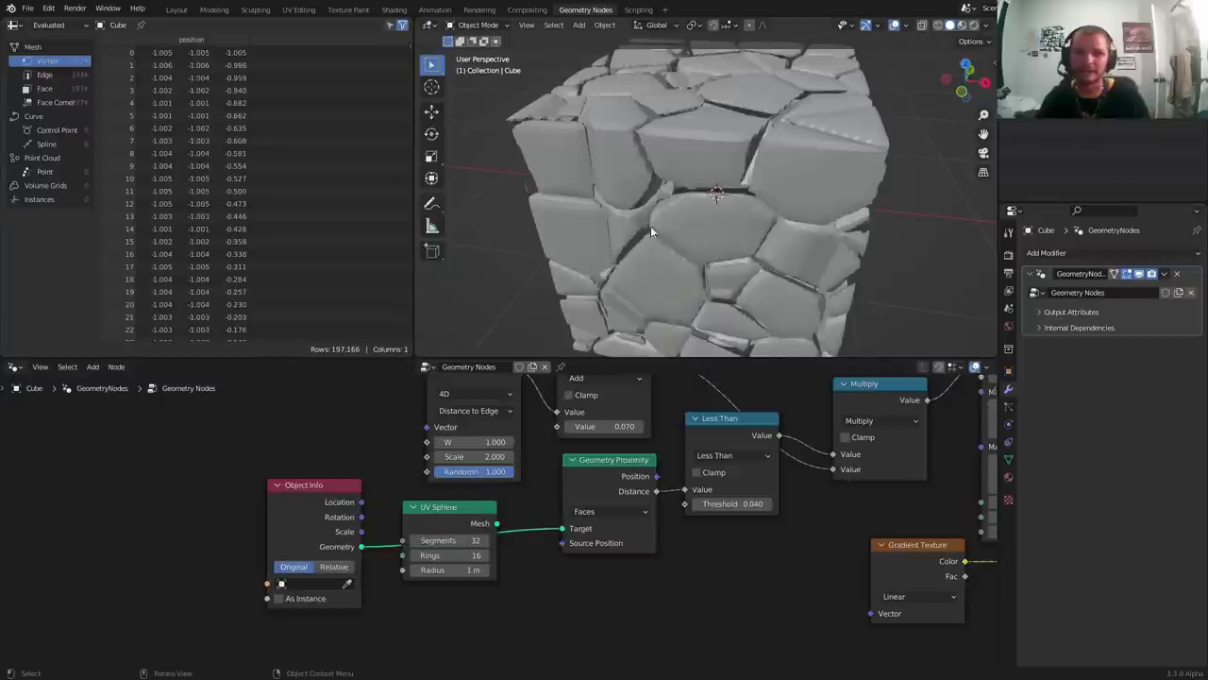
left_click(460, 509)
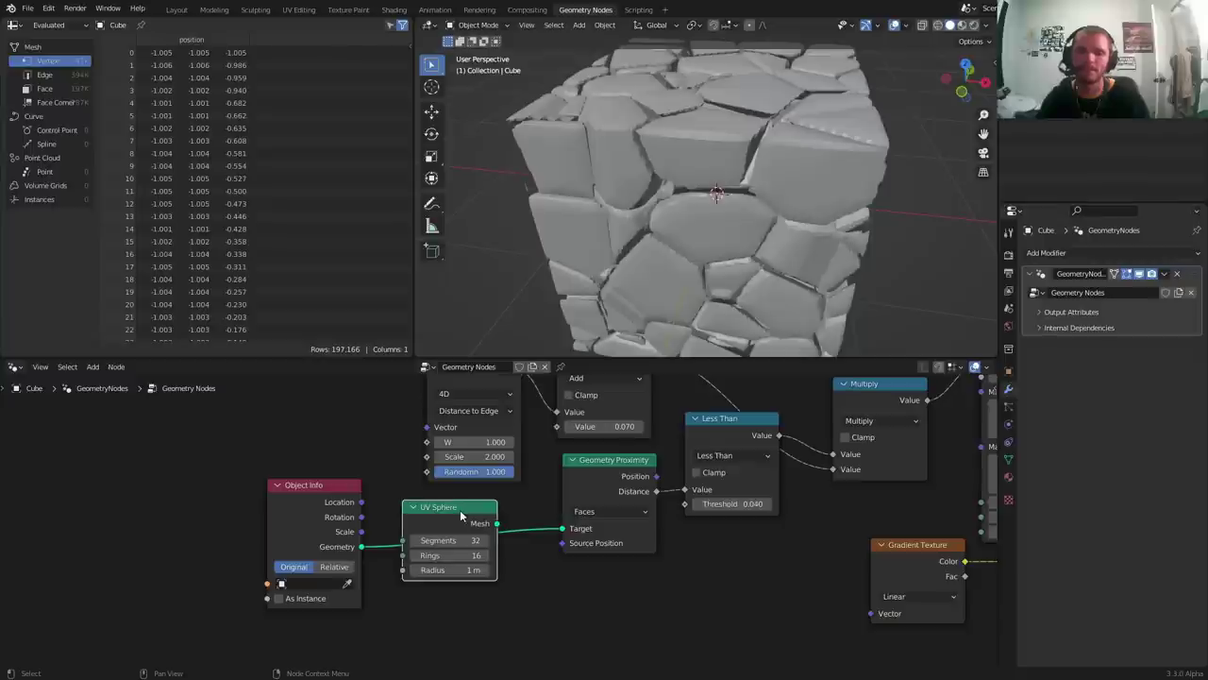
key("x")
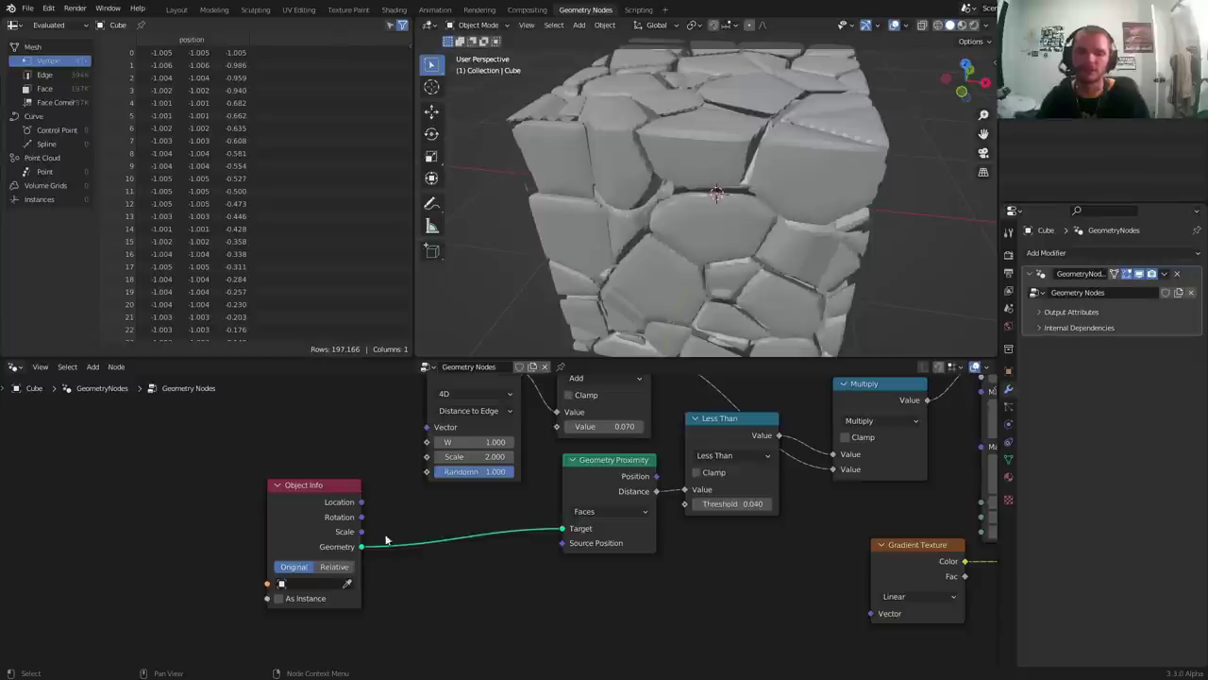
Add a monkey mesh to the scene and move it along the X axis, clear of the fractured cube
key("shift+a")
mouse_move(566, 127)
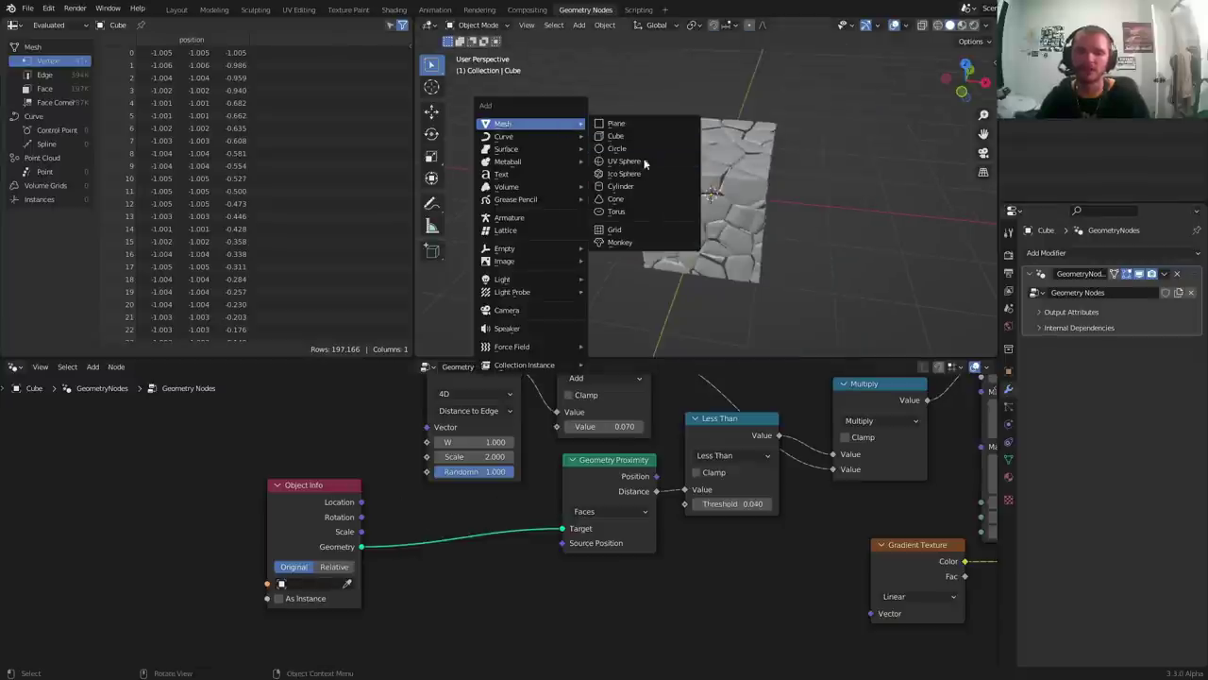
left_click(615, 243)
key("g")
key("x")
left_click(500, 191)
Select the fractured cube, choose Suzanne as the Object Info node's object, and inspect the fractured monkey head
left_click(683, 190)
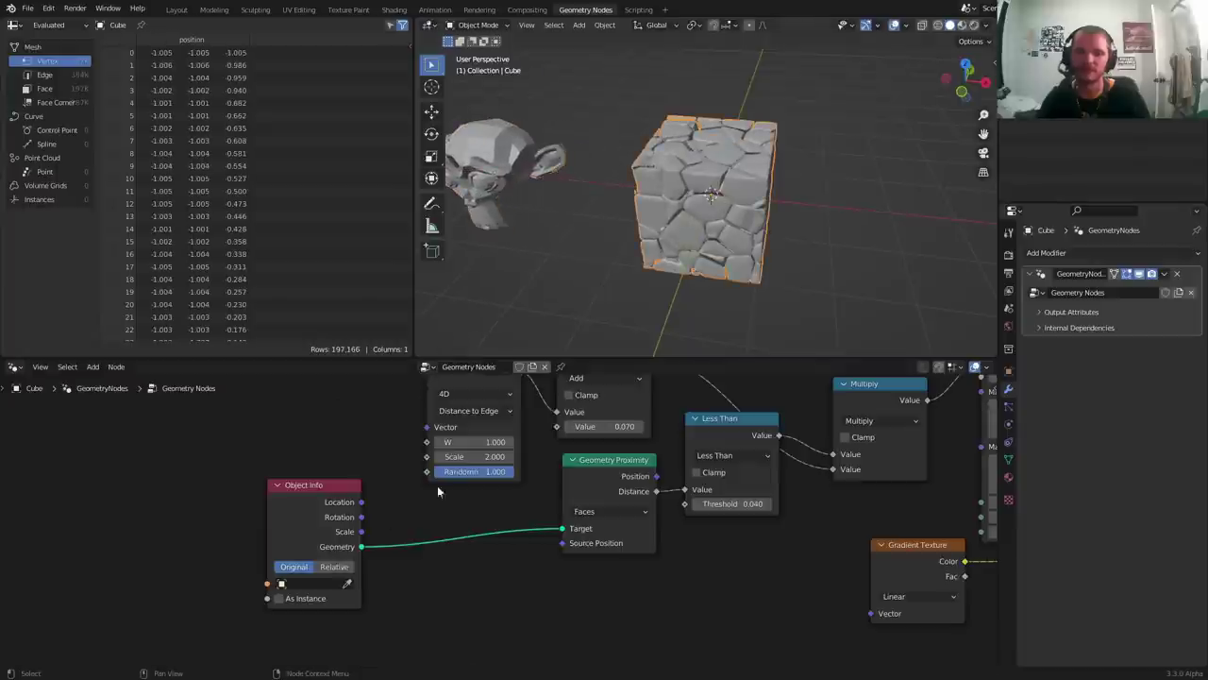
left_click(314, 580)
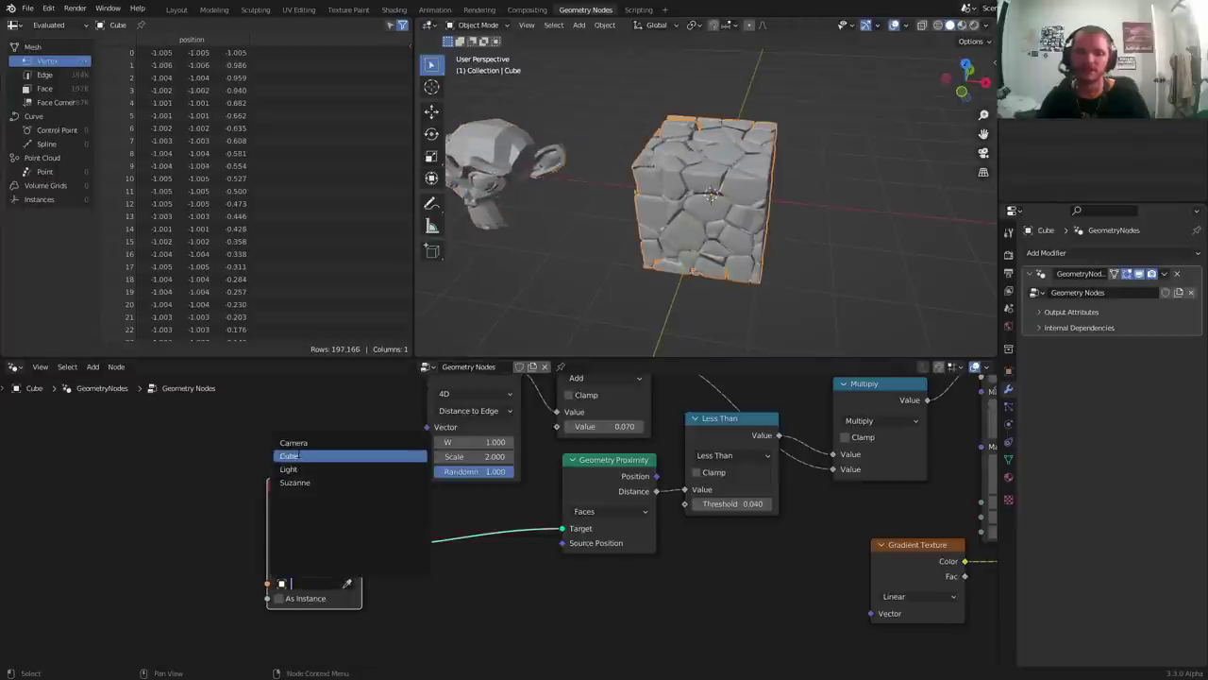
left_click(299, 484)
scroll(704, 195, "up", 2)
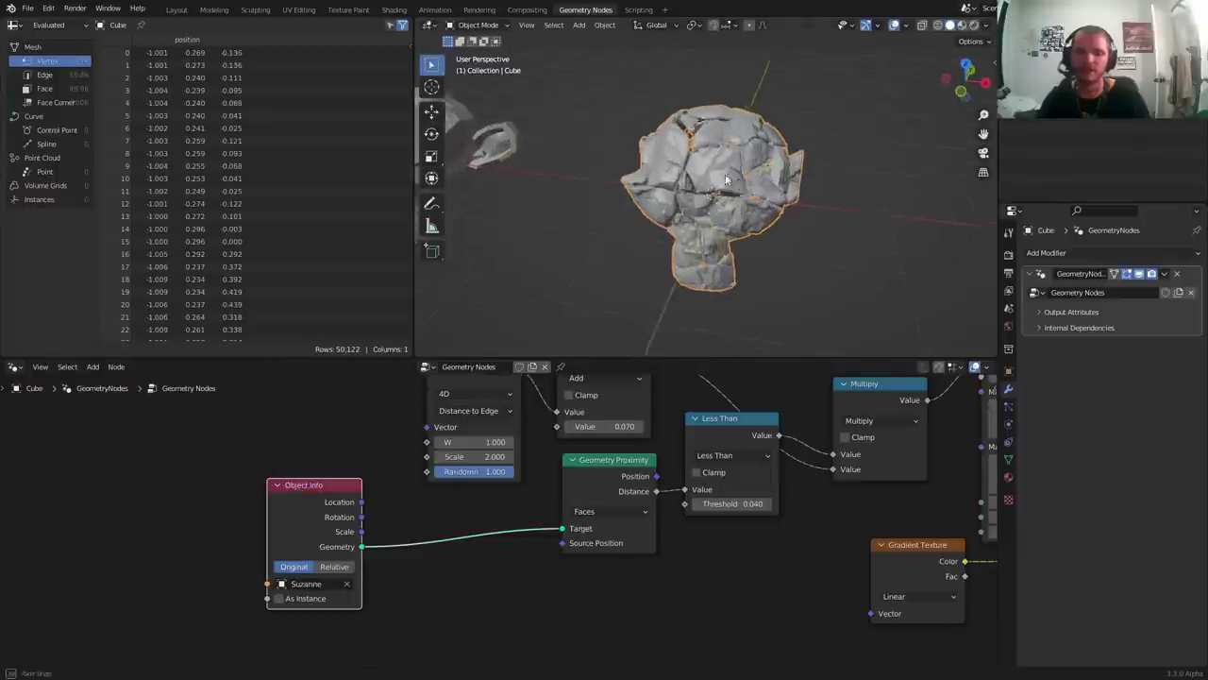
middle_click_drag(704, 194, 657, 172)
Try to extend the Volume Cube's bounds around the fractured monkey head by raising all Max values to 1.480
left_click(521, 131)
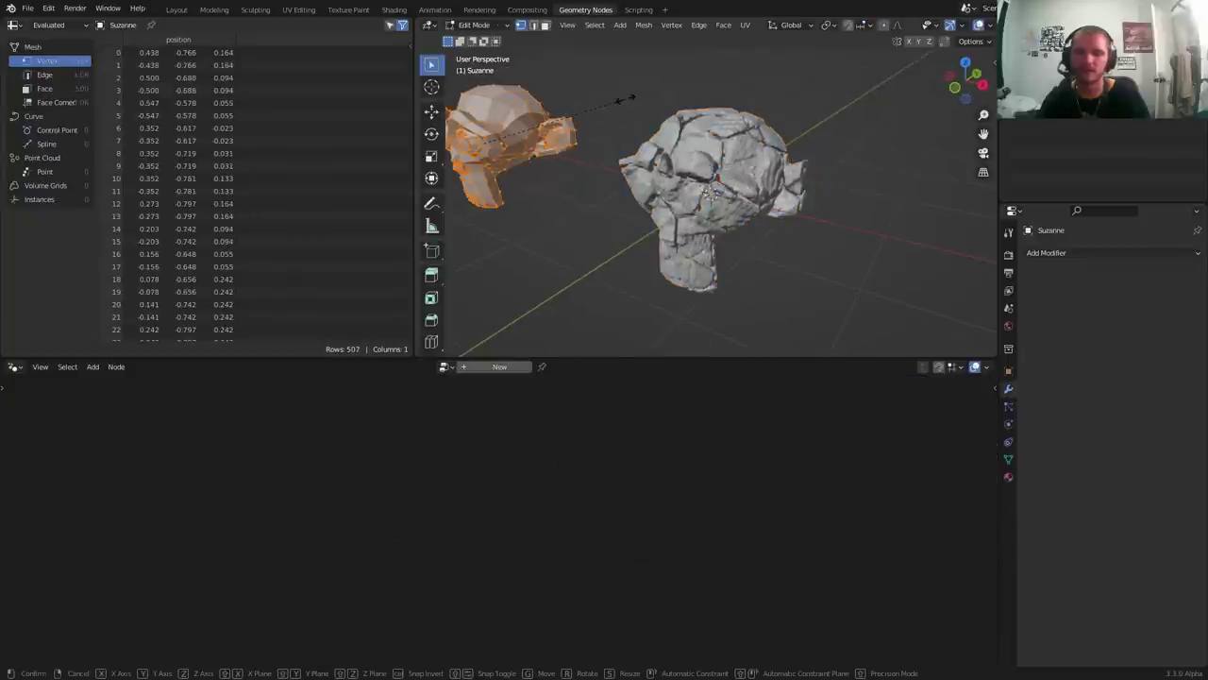
left_click(707, 170)
middle_click_drag(872, 479, 469, 543)
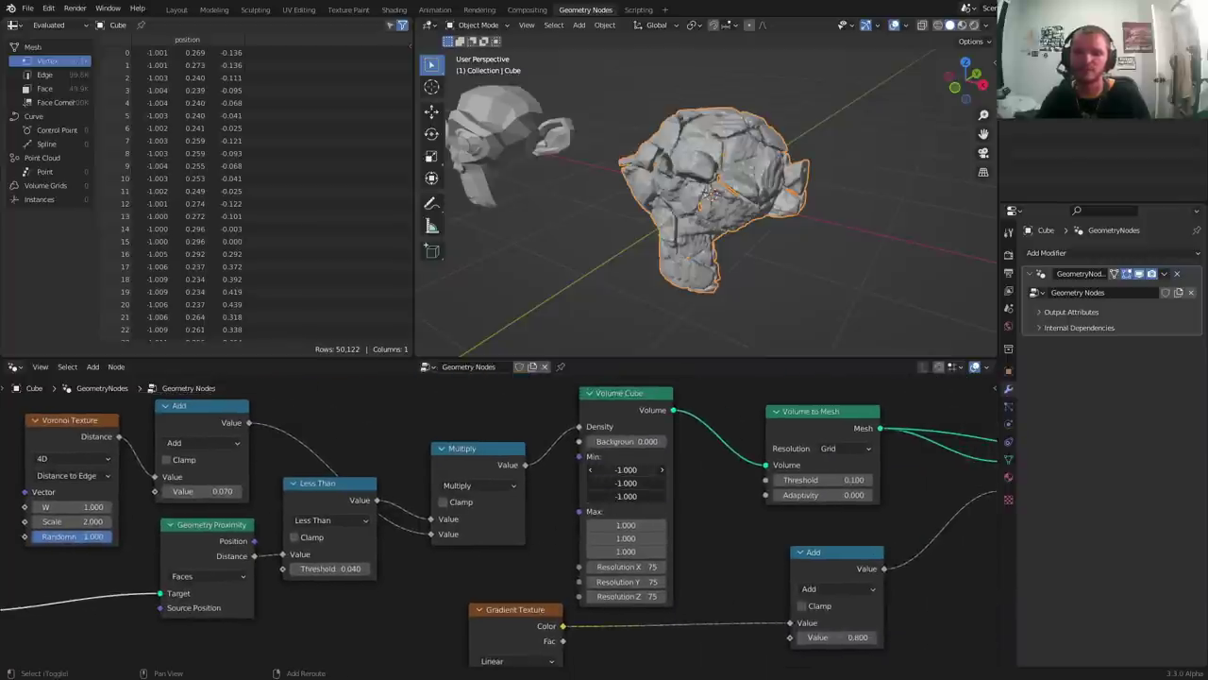
left_click_drag(626, 469, 683, 469)
key("ctrl+z")
left_click_drag(626, 525, 684, 525)
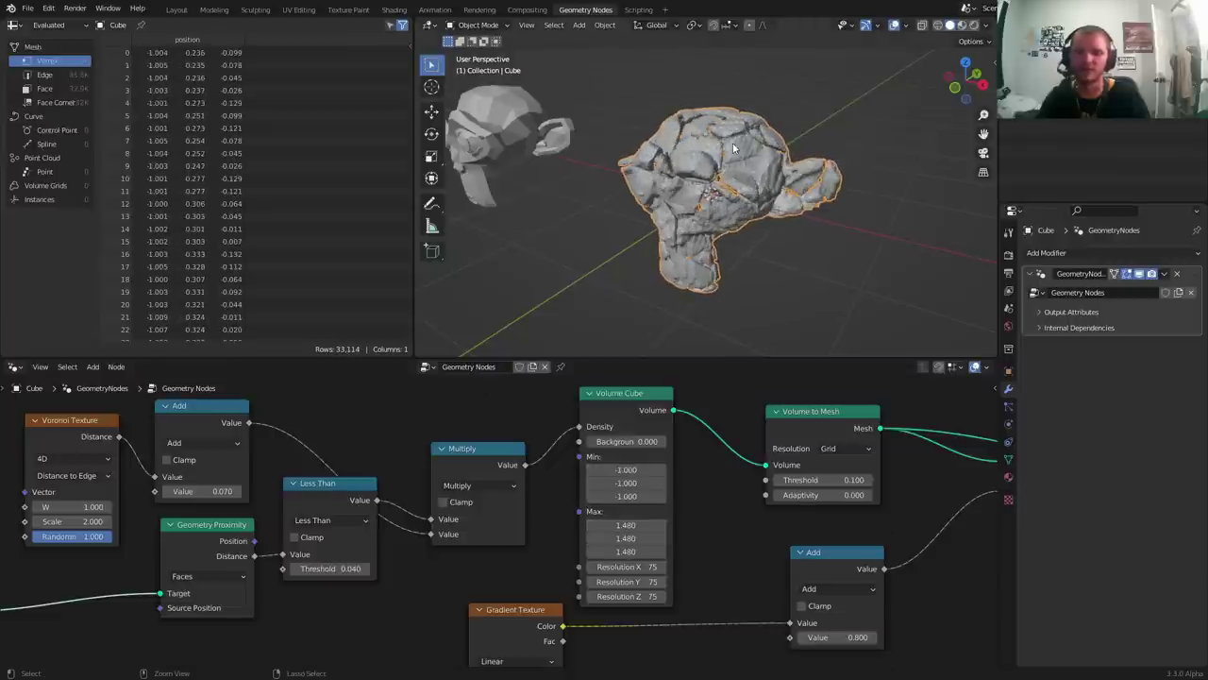
Scale the original Suzanne's mesh down to about 70% in Edit Mode so its head fits within the Volume Cube's bounds
left_click(543, 119)
key("Tab")
key("s")
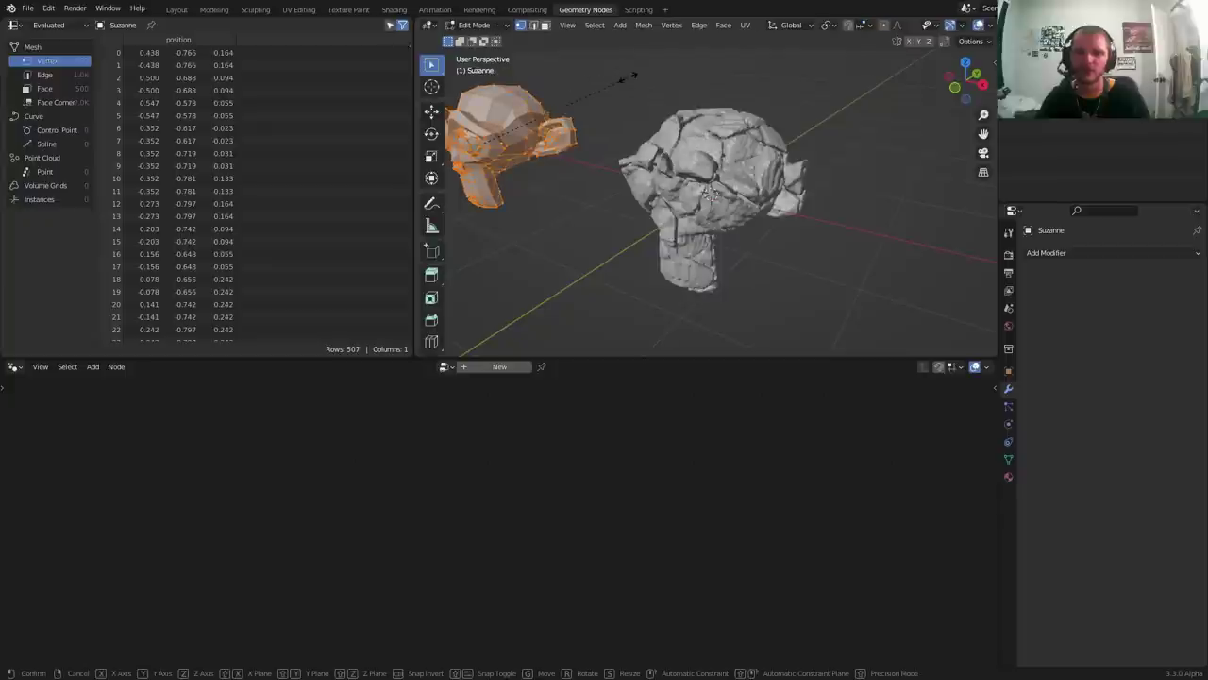
left_click(578, 89)
key("Tab")
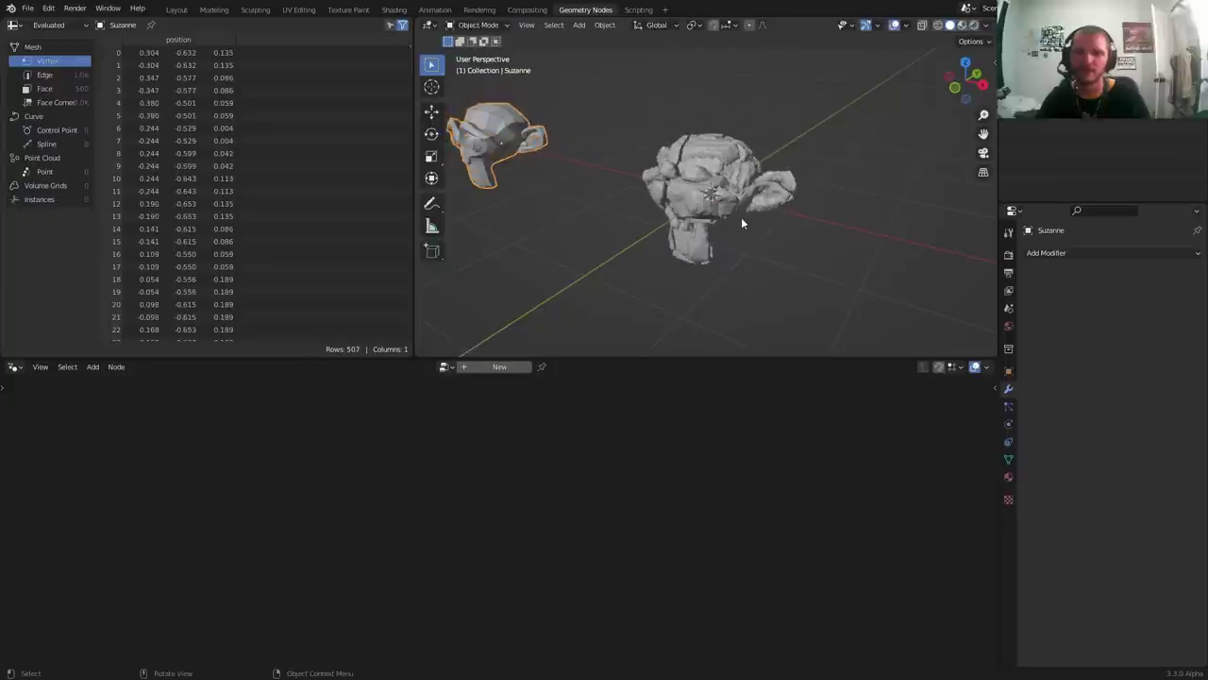
Select the fractured monkey head and set the Volume Cube's X, Y and Z resolution to 150
scroll(741, 222, "up", 3)
middle_click_drag(720, 180, 805, 169)
left_click(783, 282)
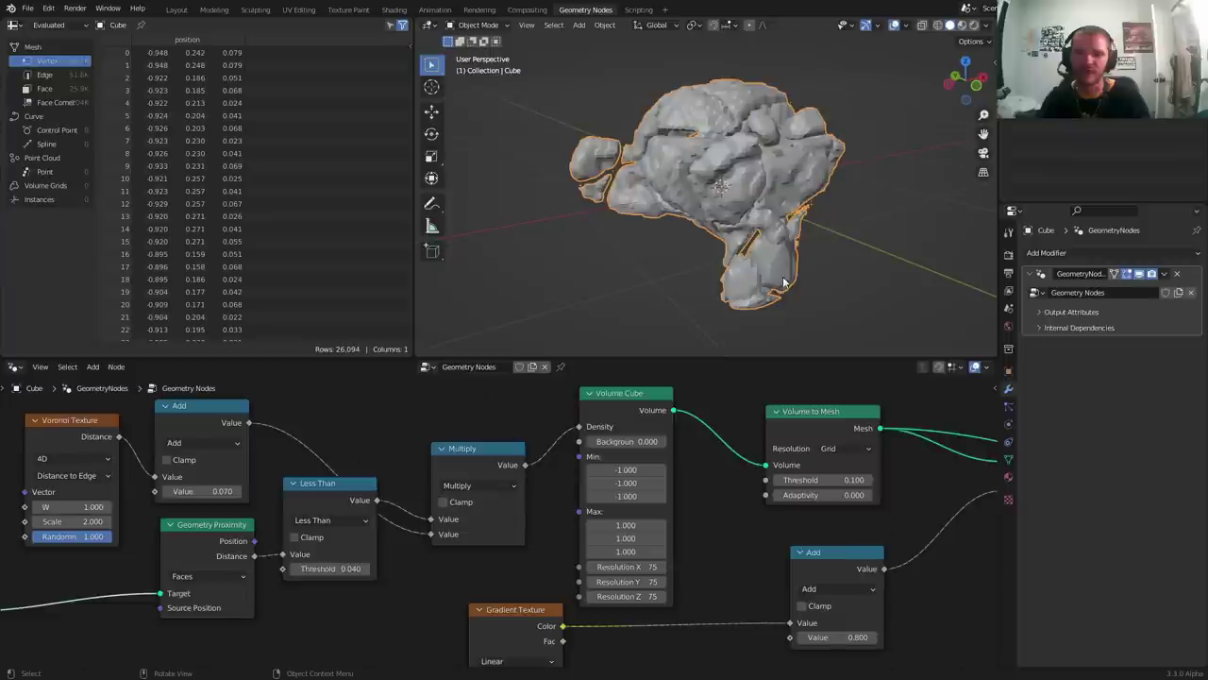
left_click_drag(614, 567, 614, 597)
type("1")
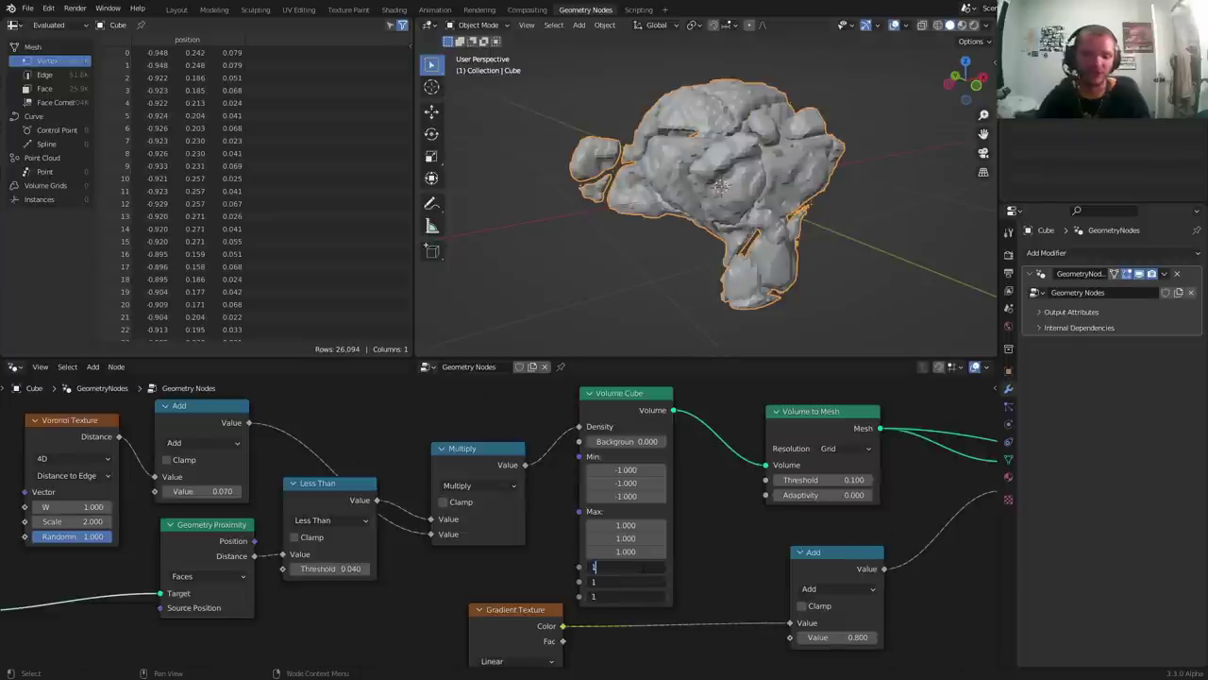
type("50")
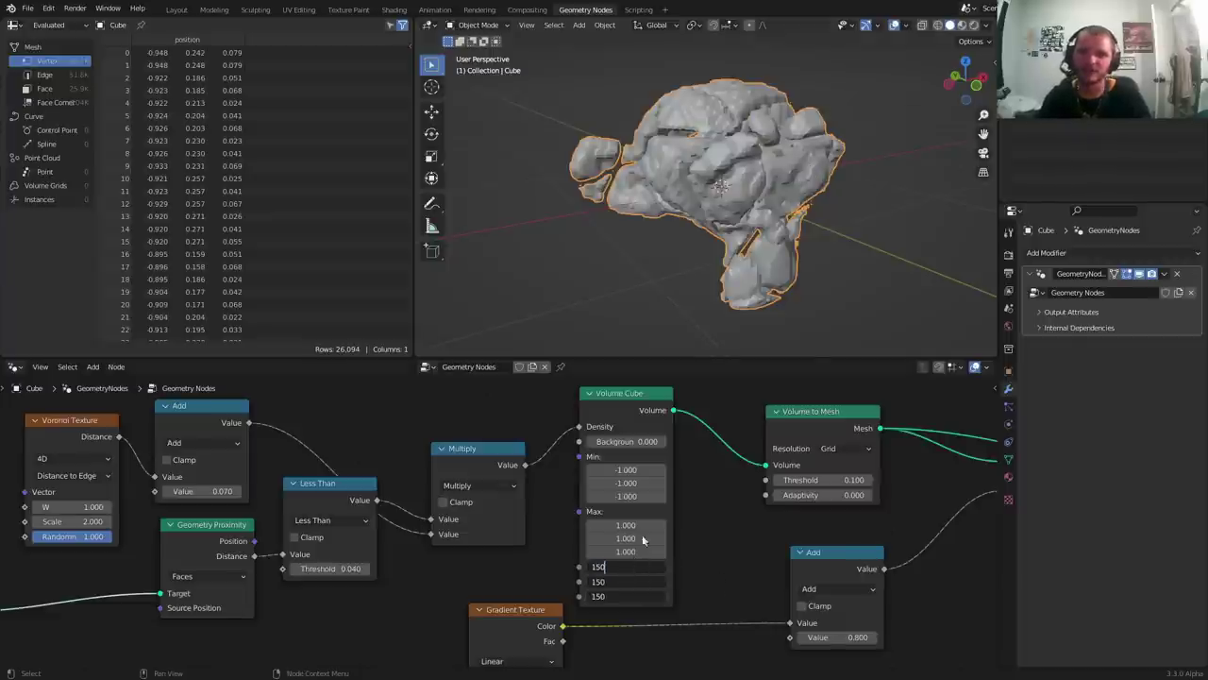
key("Return")
middle_click_drag(788, 314, 678, 208)
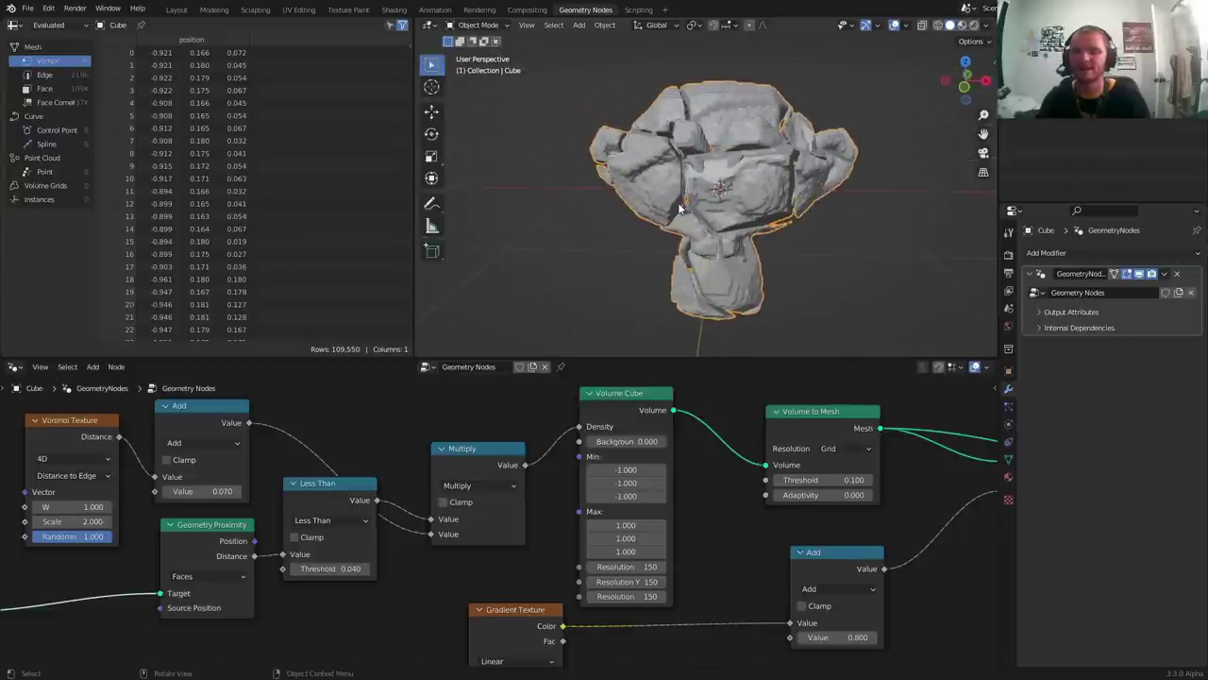
Remove the Multiply node and link the Value of the Voronoi branch's Add node directly to the Volume Cube's Density
left_click(467, 457)
middle_click_drag(466, 457, 519, 441)
key("ctrl+x")
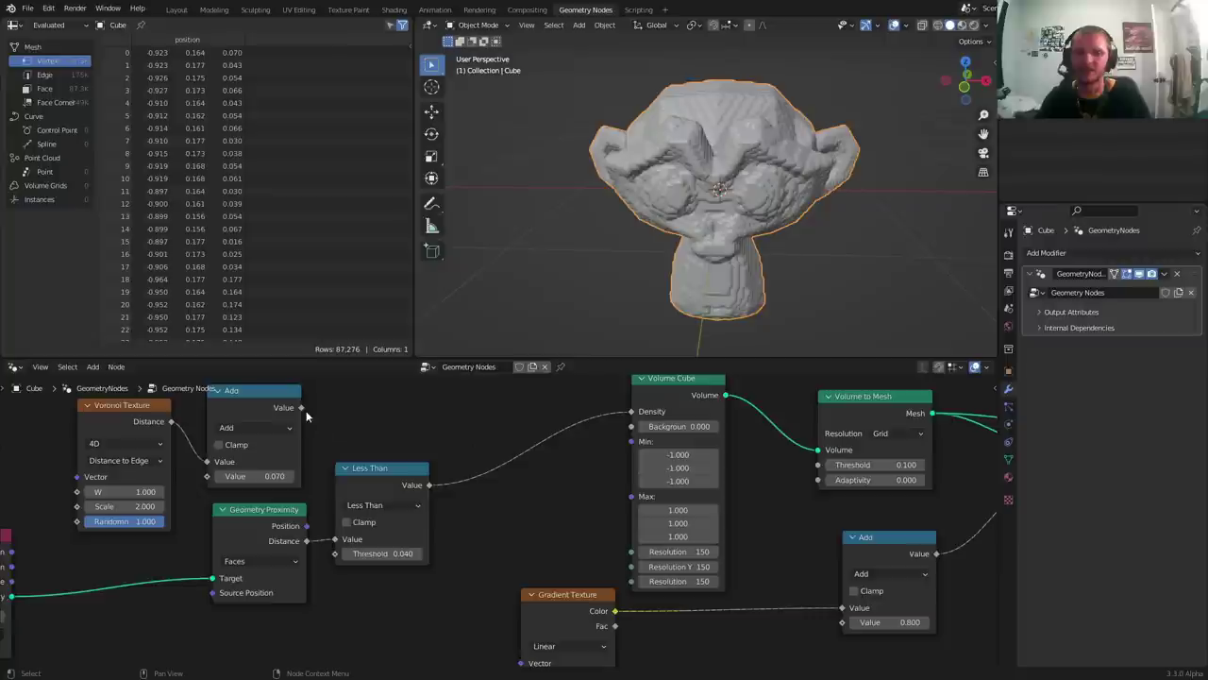
left_click_drag(306, 411, 690, 555)
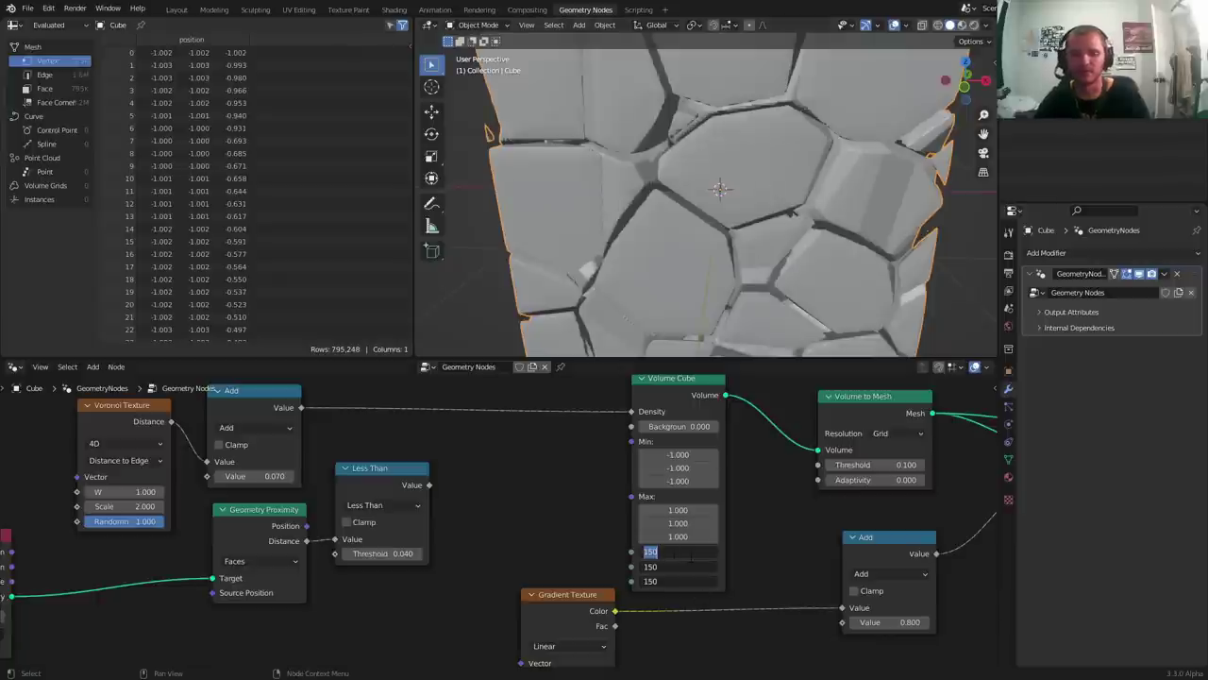
Set the Volume Cube's X, Y and Z resolution to 75 and inspect the fractured cube
type("75")
key("Return")
scroll(698, 184, "down", 6)
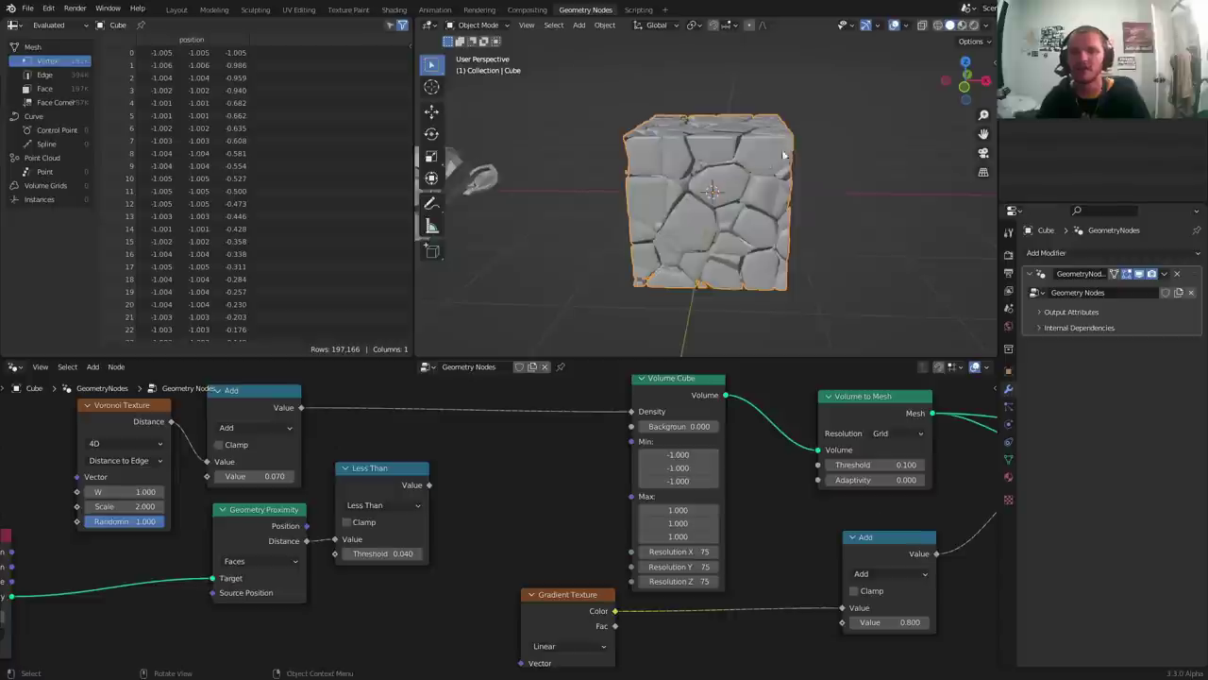
middle_click_drag(694, 182, 727, 179)
Connect the Scale Elements node to the Group Output and set the Value of the Add node driving its Scale to 0.730
middle_click_drag(906, 622, 763, 583)
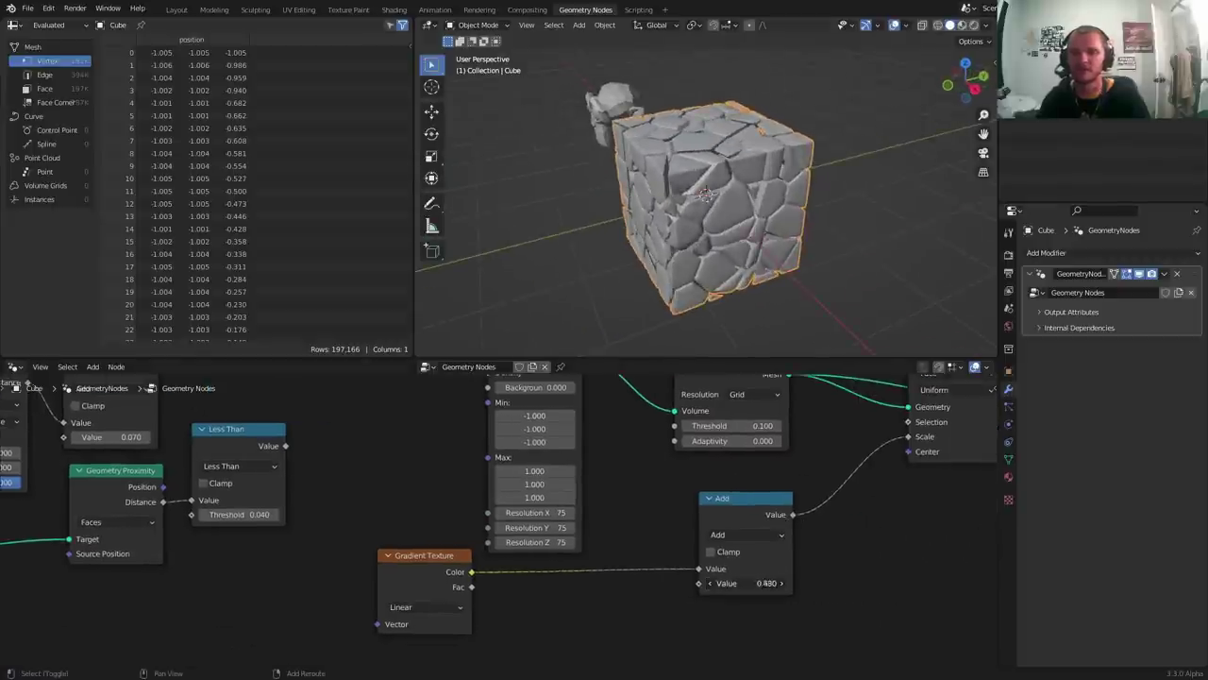
left_click_drag(767, 583, 741, 583)
middle_click_drag(911, 454, 719, 551)
left_click(774, 444, "alt+shift")
middle_click_drag(635, 566, 699, 451)
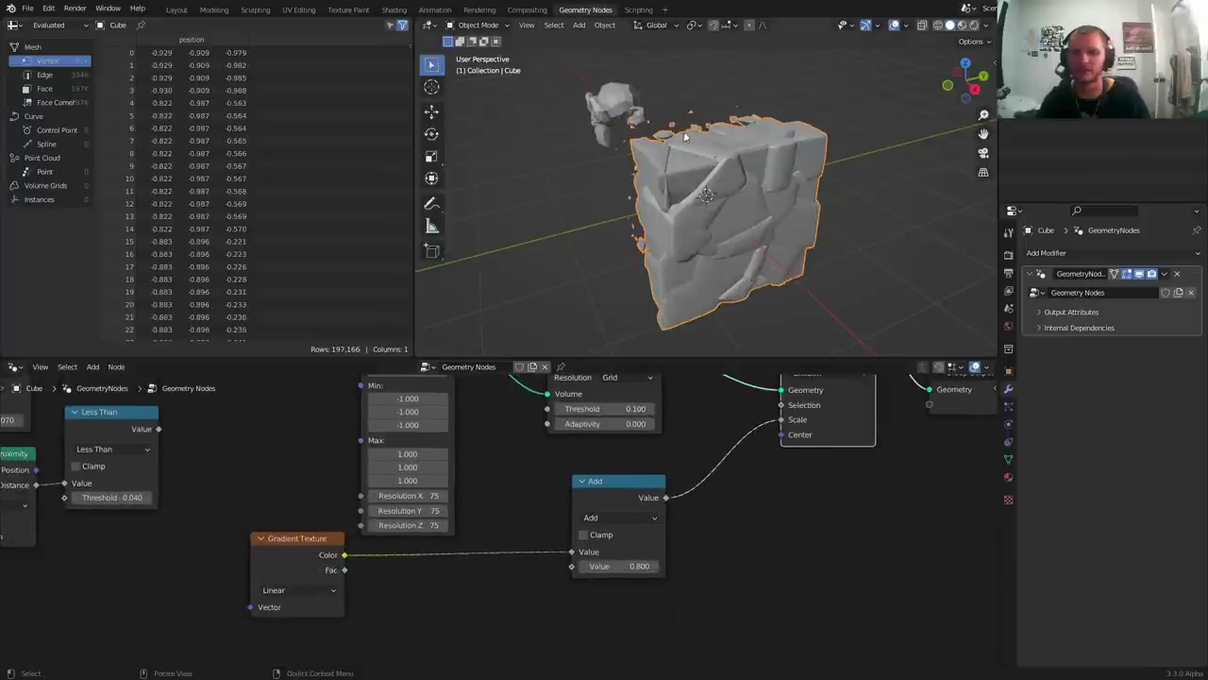
middle_click_drag(686, 137, 888, 175)
left_click_drag(619, 566, 567, 565, "shift")
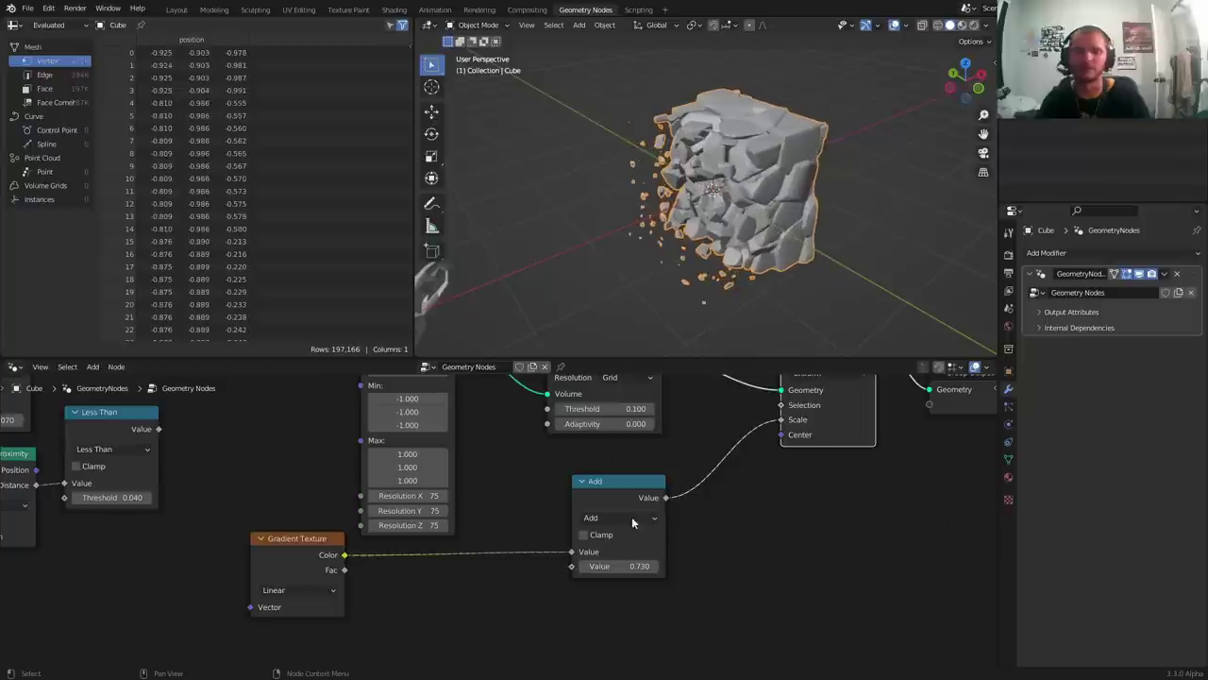
key("q")
left_click(592, 218)
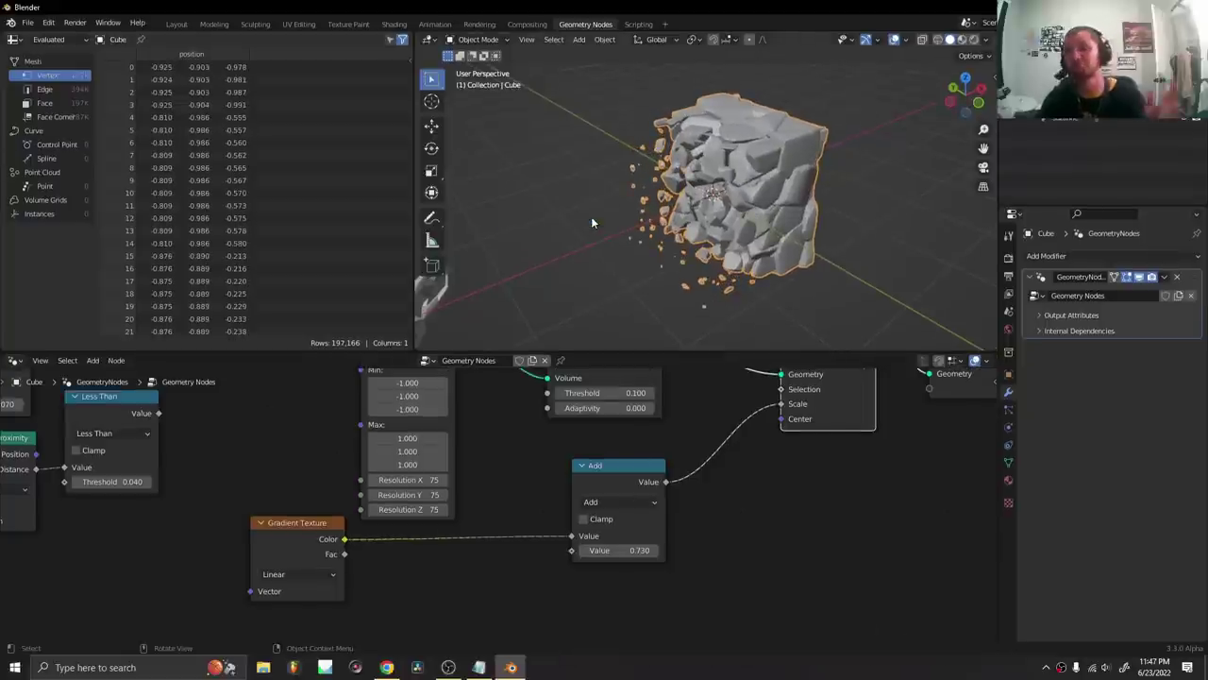
left_click(449, 667)
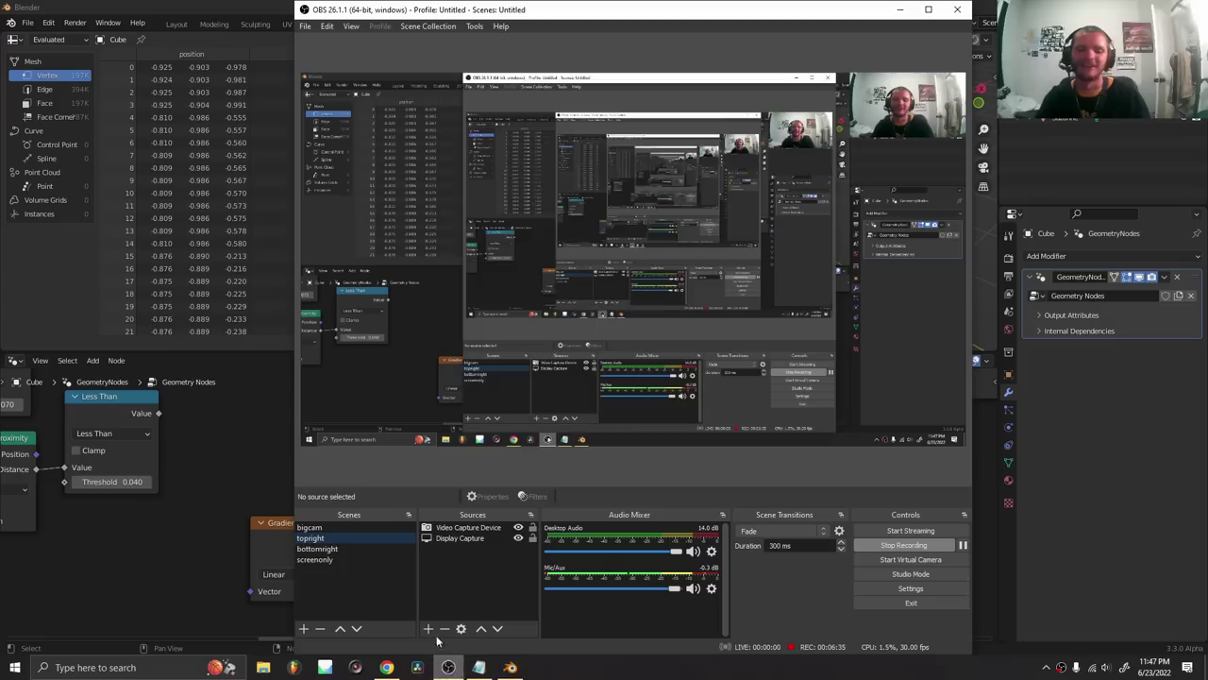